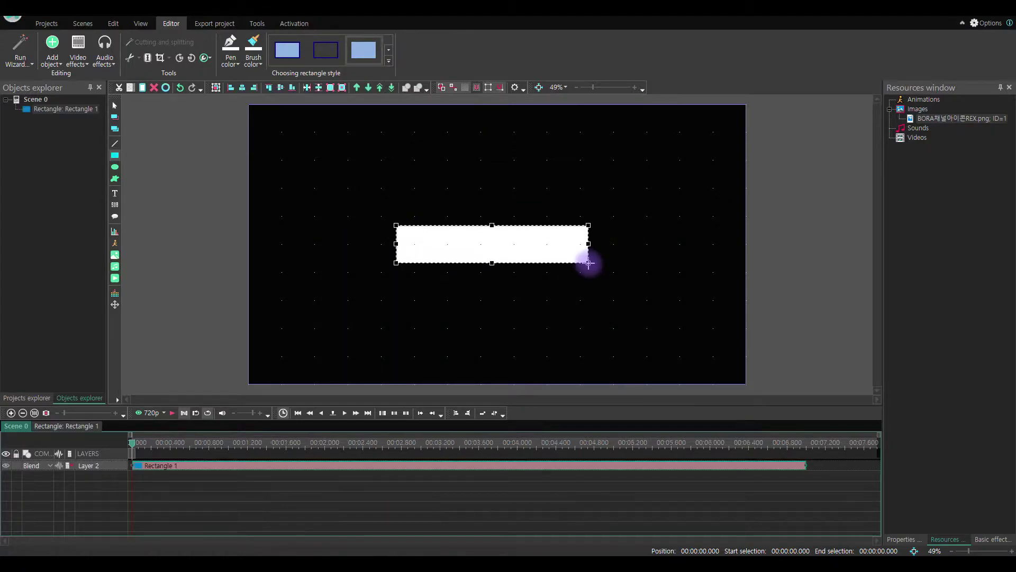
Step: Apply the borderless solid-fill style to the white rectangle and set its width to 1600
left_click(905, 540)
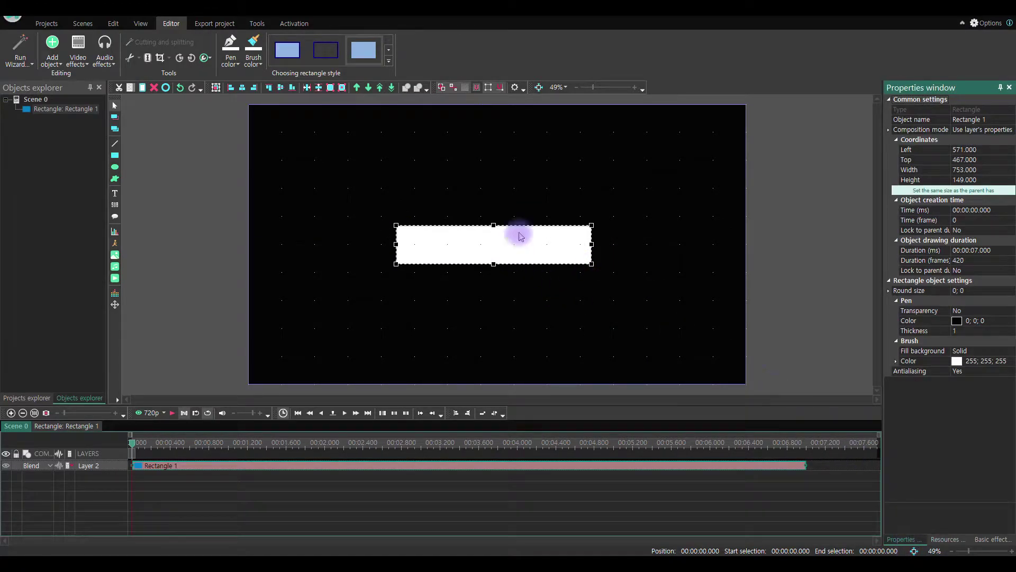
left_click(363, 50)
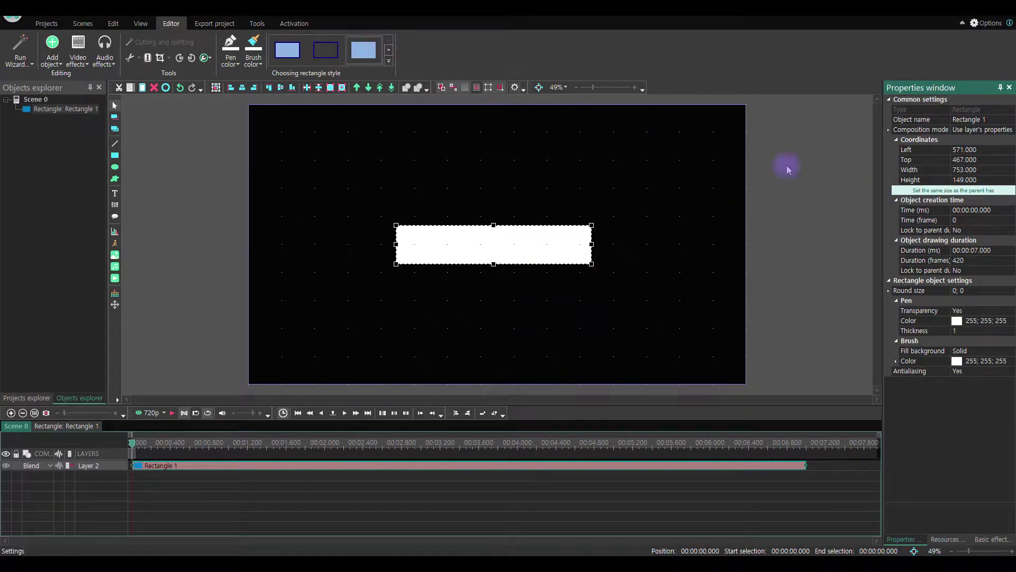
left_click(956, 170)
key("Home")
type("1600")
key("Delete")
key("Delete")
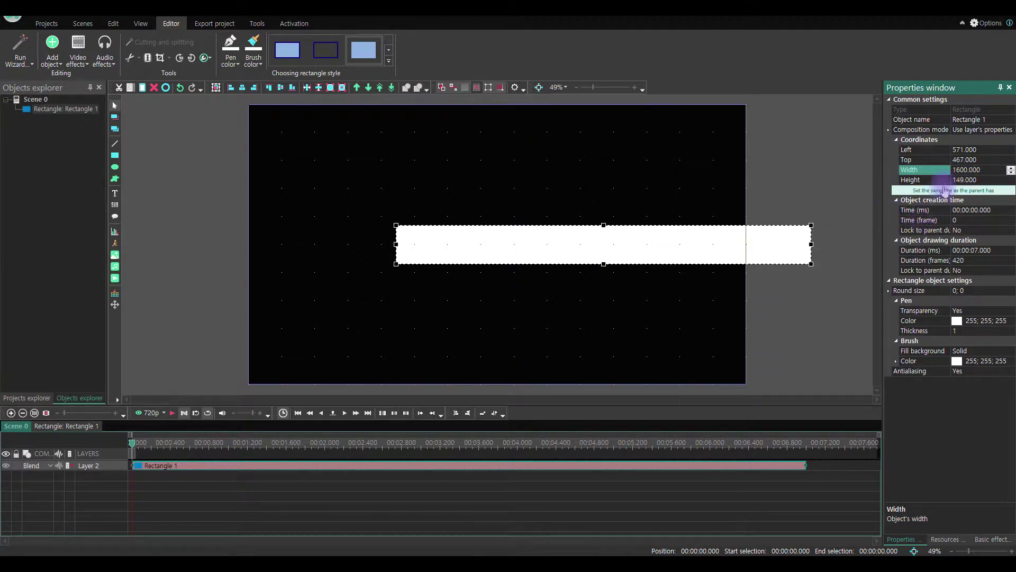
Step: Set the rectangle's height to 240 and centre it horizontally and vertically in the scene
left_click(957, 179)
key("Home")
type("24")
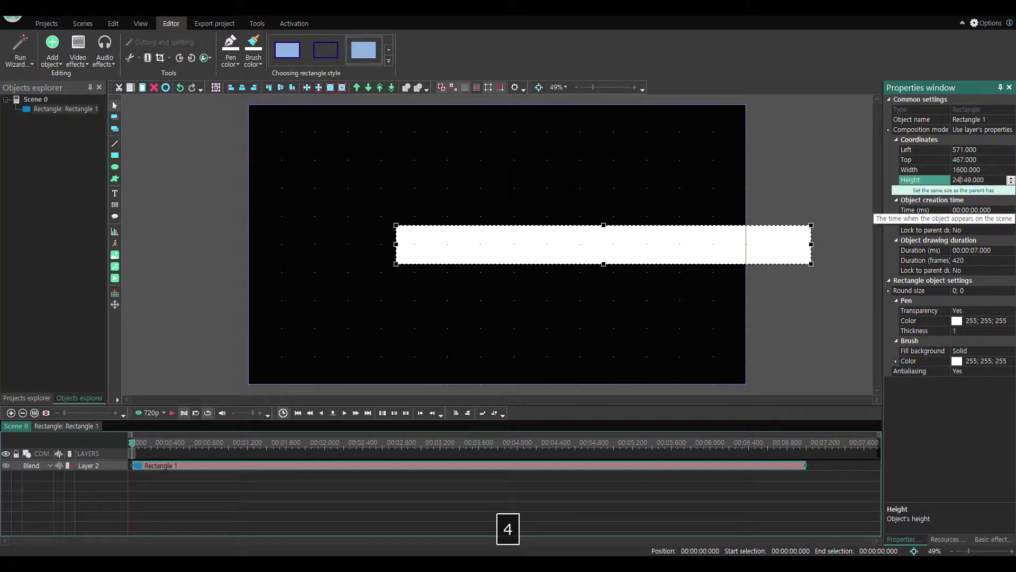
key("Return")
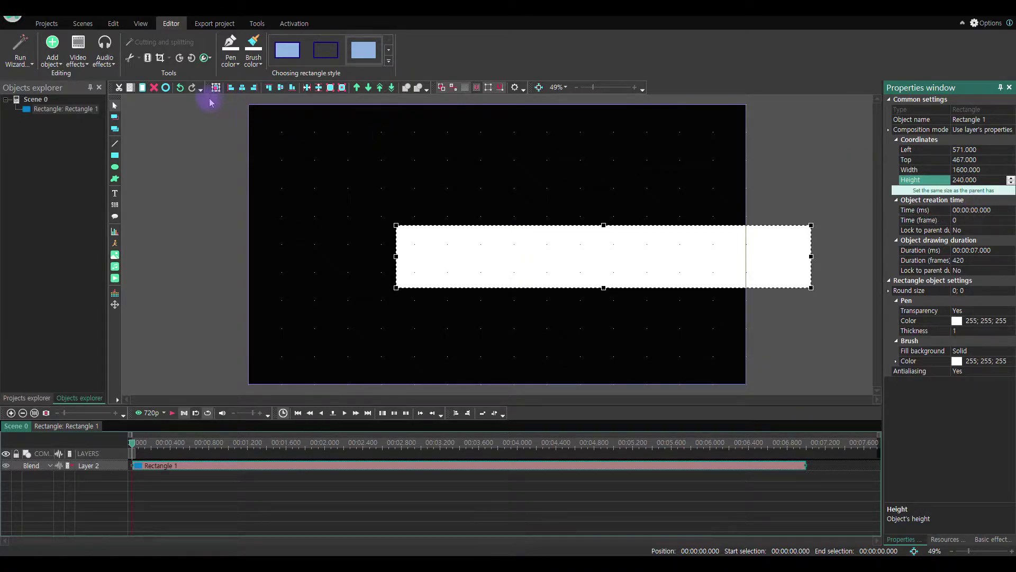
left_click(283, 88)
left_click(283, 89)
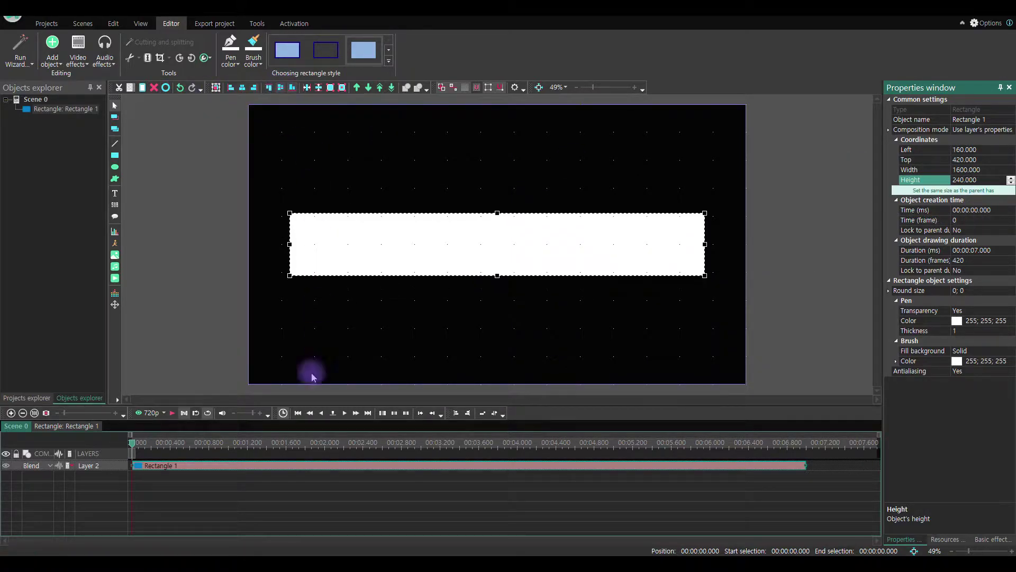
Step: Copy the white rectangle, and set the original's fill background to Transparent
left_click(264, 471)
key("ctrl+c")
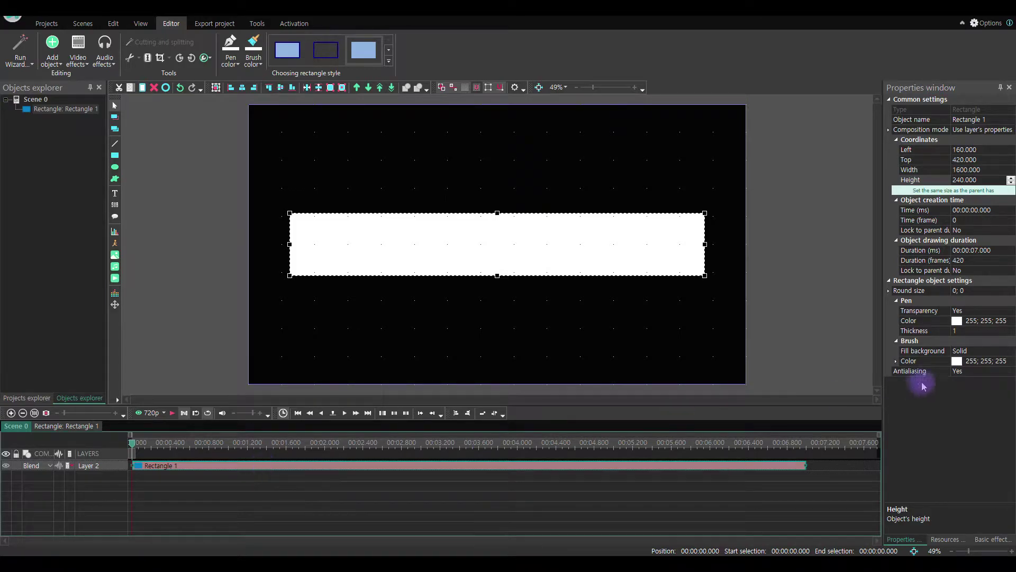
left_click(985, 351)
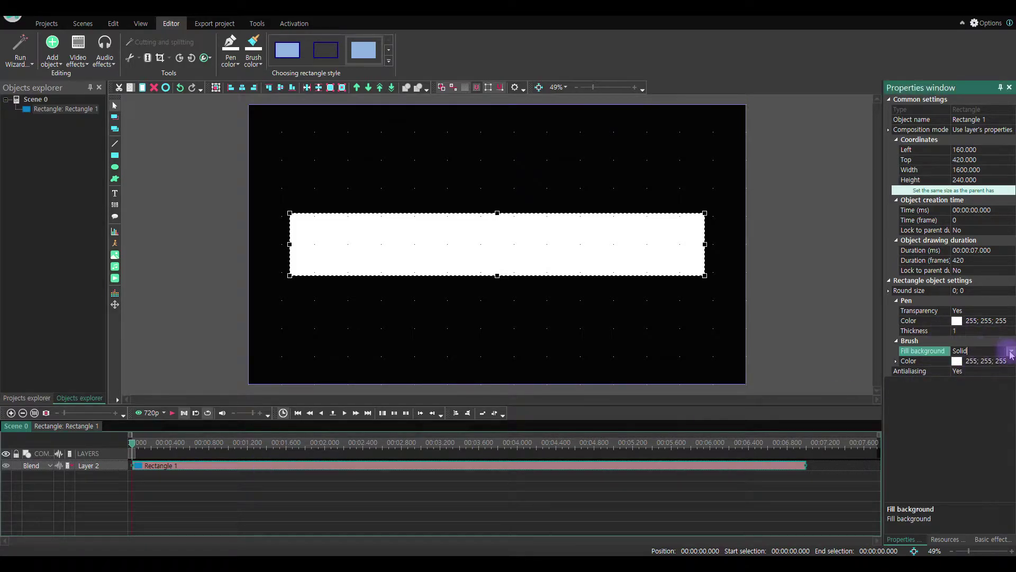
left_click(1010, 351)
left_click(968, 361)
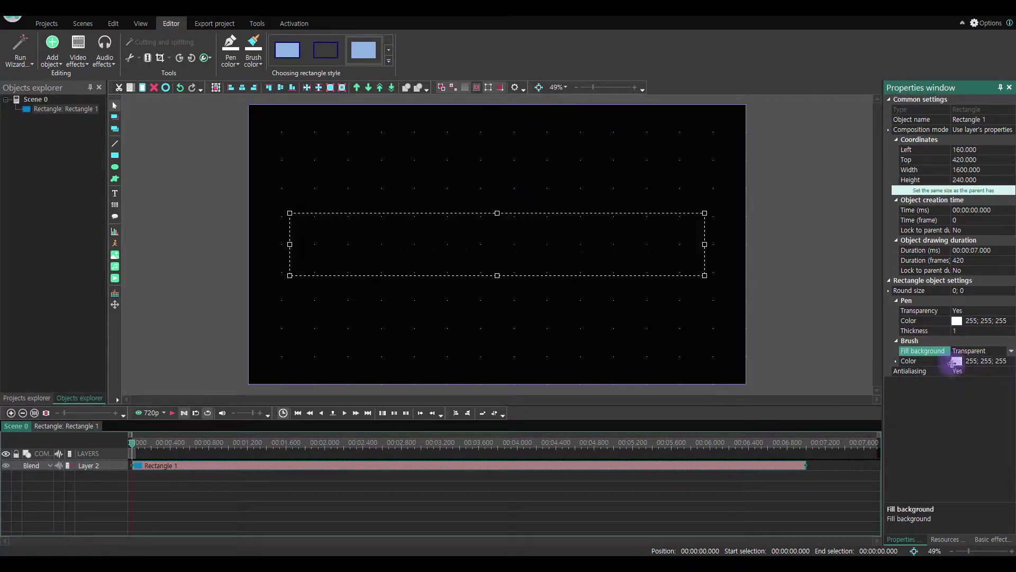
left_click(212, 296)
Step: Paste two copies of the white rectangle inside the transparent Rectangle 1 object
double_click(292, 465)
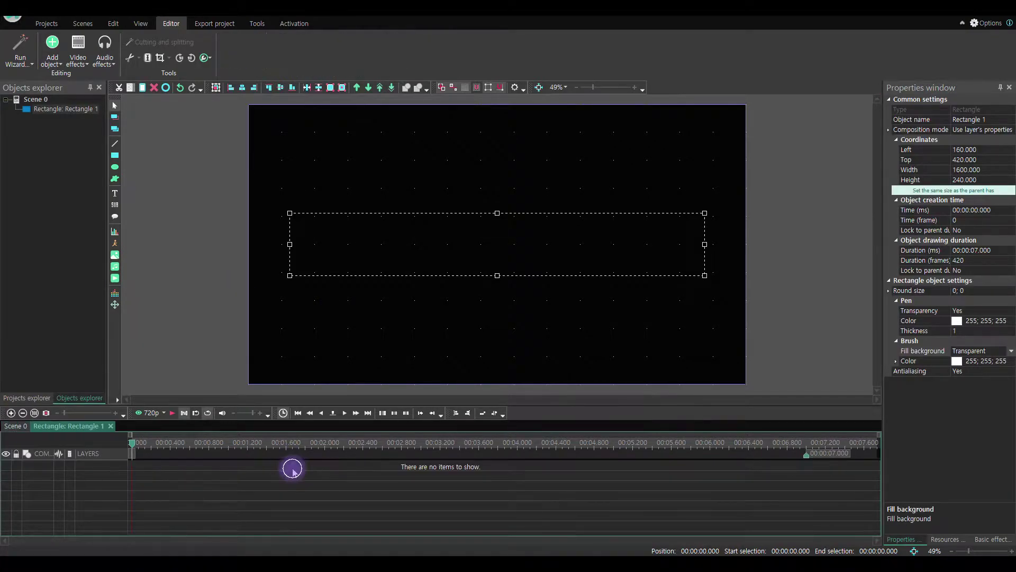
key("ctrl+v")
key("ctrl+v")
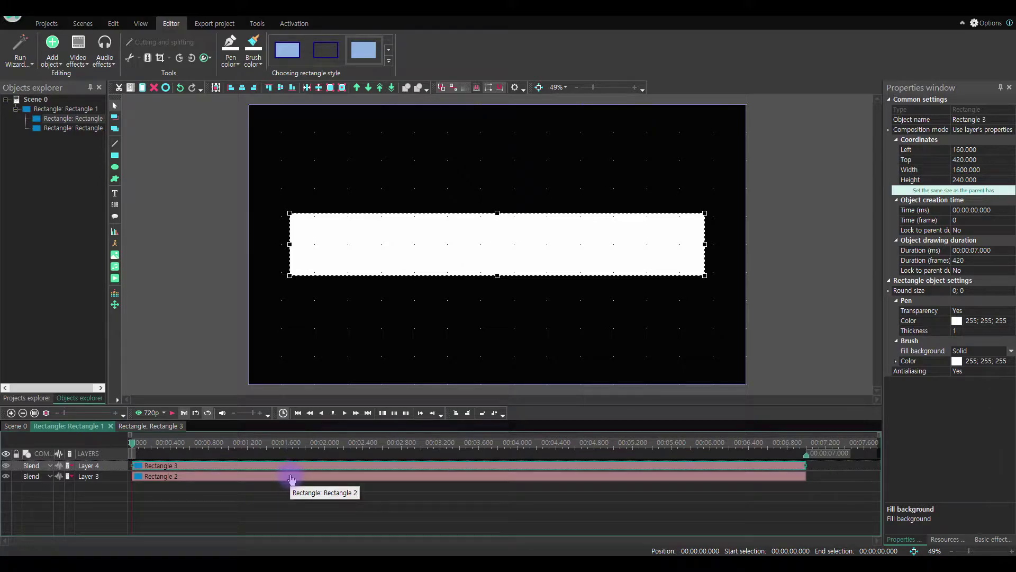
Step: Set the width of the lower-layer copy, Rectangle 2, to 1000
left_click(286, 477)
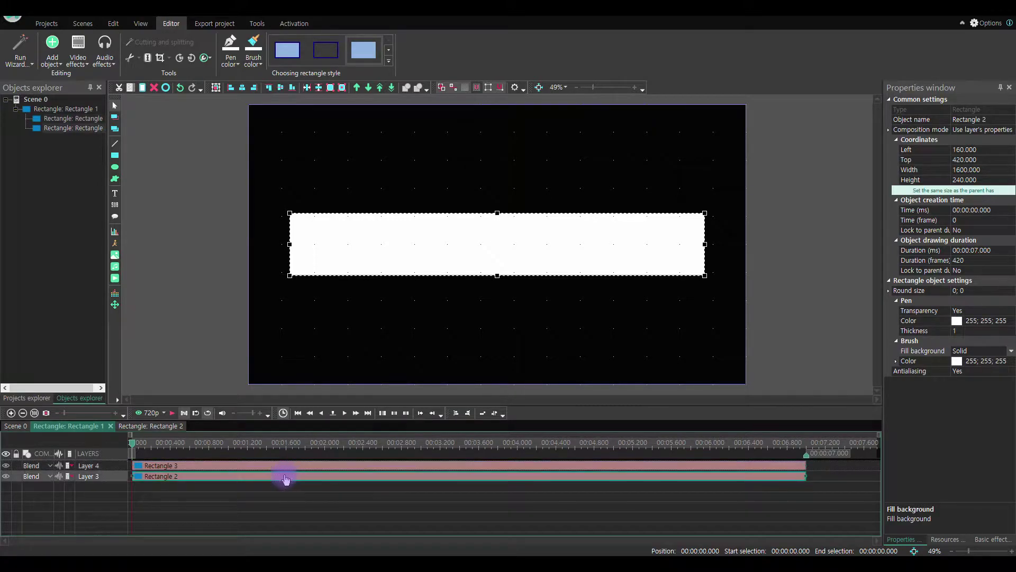
left_click(960, 170)
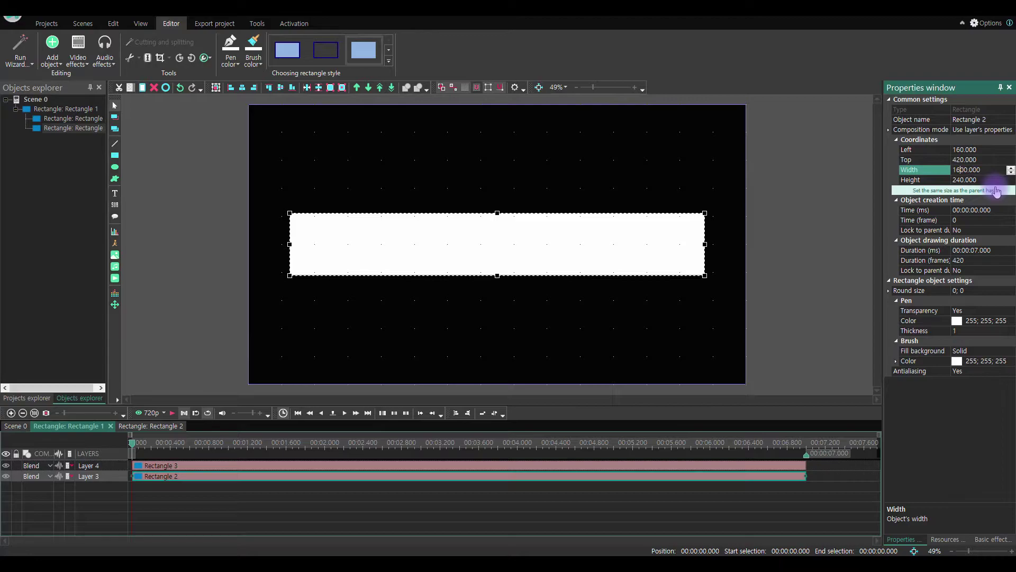
type("0")
key("Return")
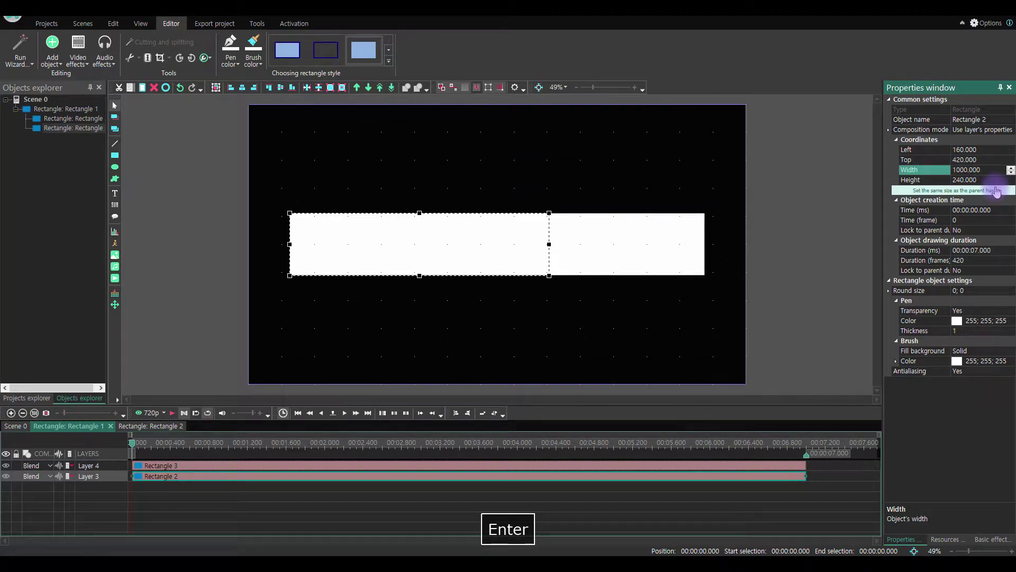
Step: Set the width of the upper-layer copy, Rectangle 3, to 600
left_click(277, 466)
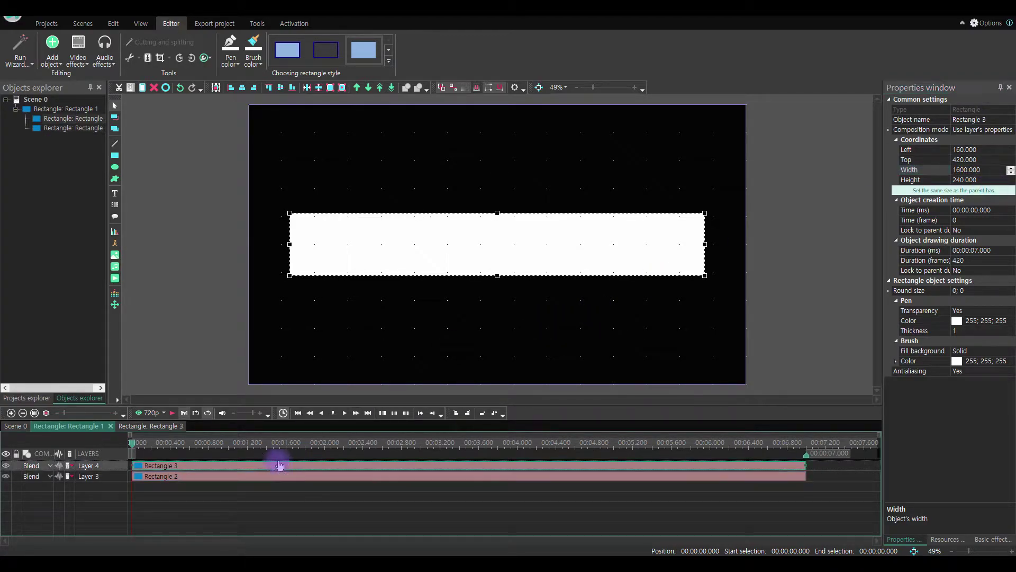
left_click(964, 170)
key("Left")
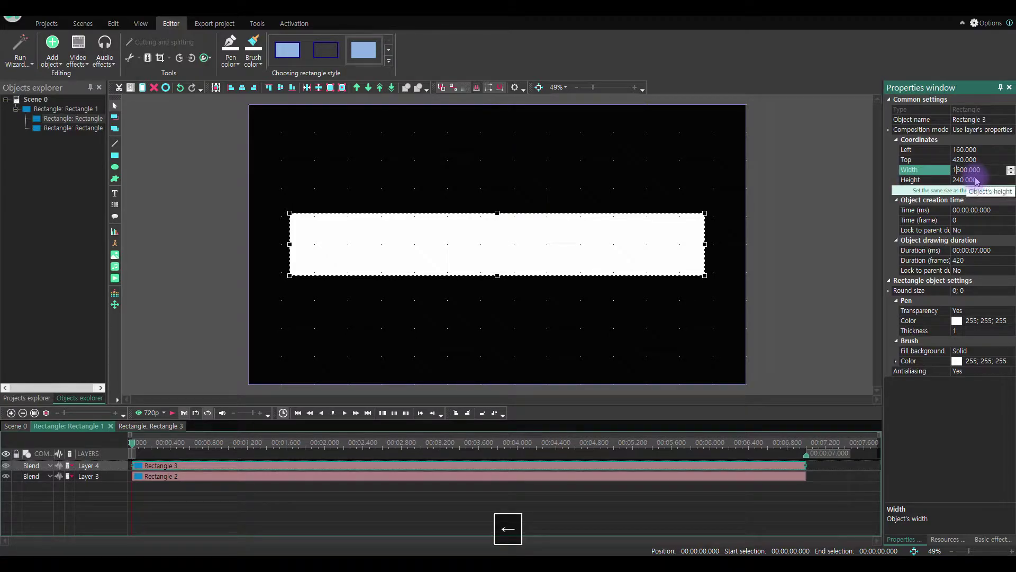
key("Return")
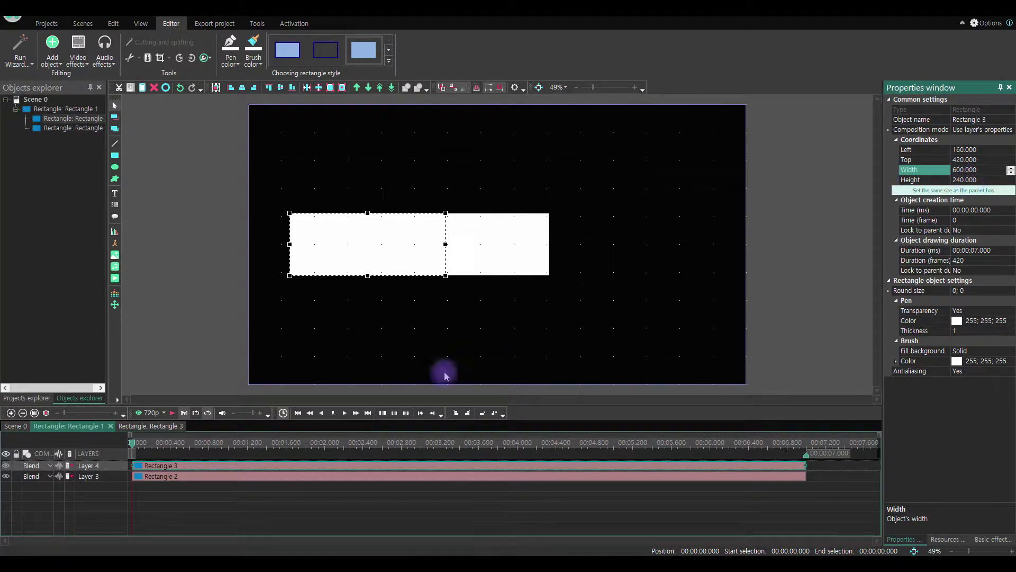
Step: Move the 1000-wide rectangle horizontally to a left coordinate of 760, flush against the 600-wide rectangle's right edge
left_click(495, 245)
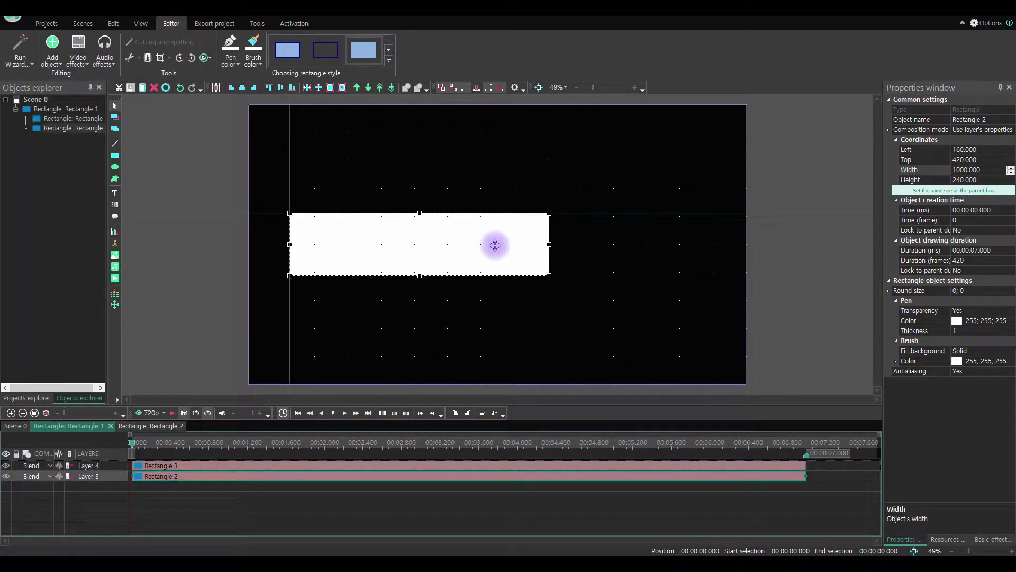
left_click_drag(495, 245, 647, 245)
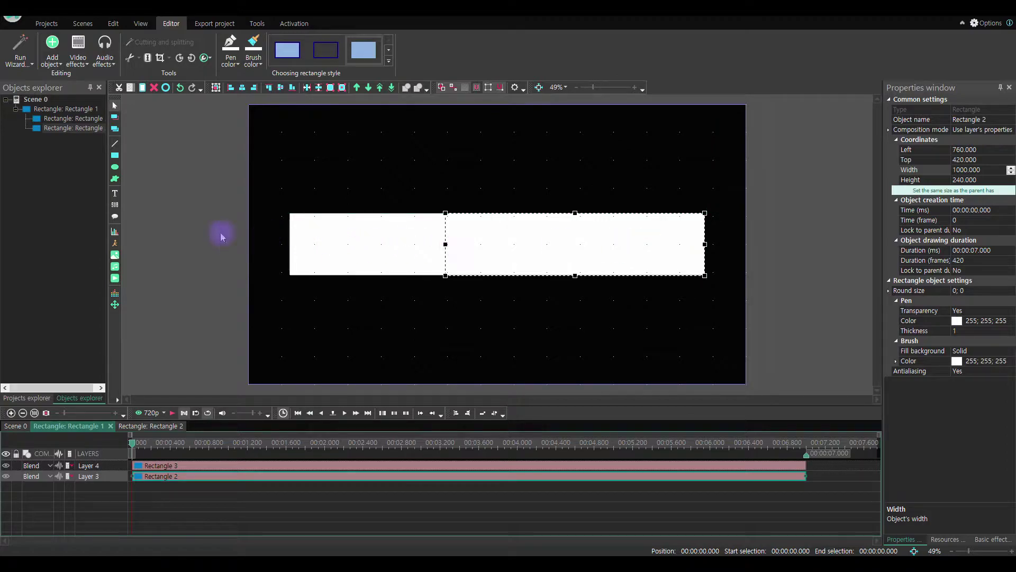
left_click(252, 234)
left_click(531, 236)
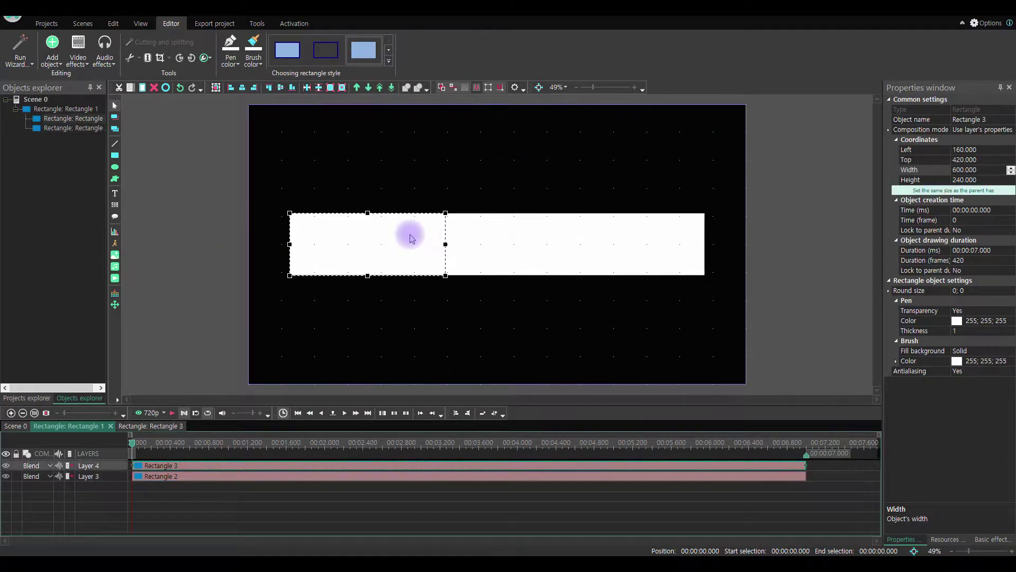
left_click(204, 227)
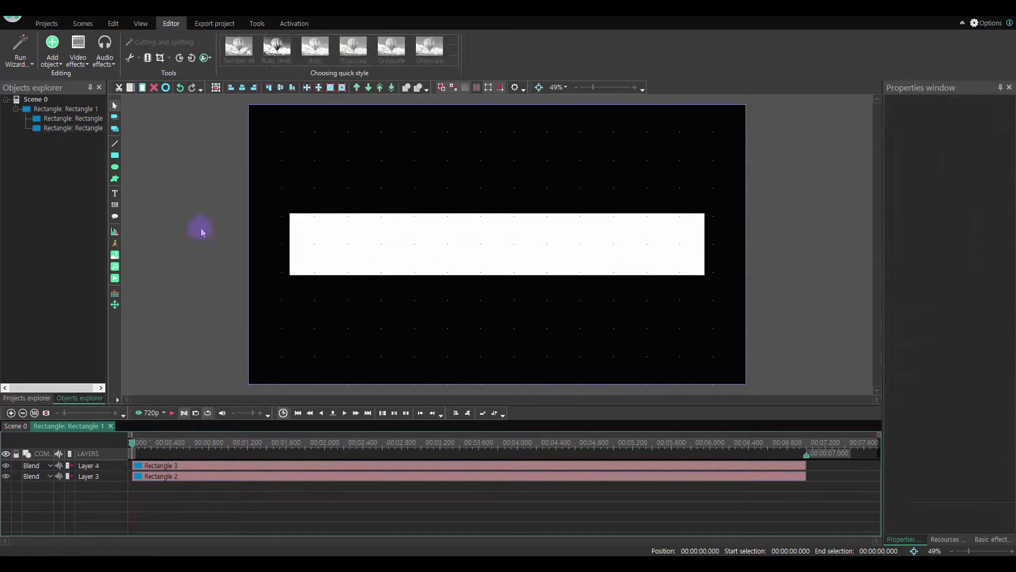
Step: Change the brush color of the 1000-wide rectangle to red (255; 0; 0)
left_click(268, 478)
left_click(988, 362)
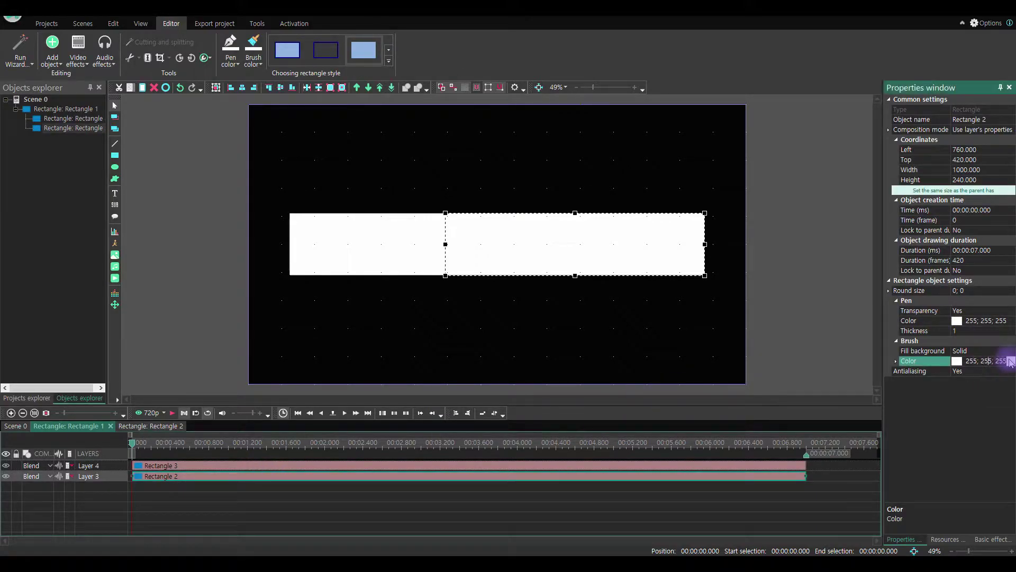
left_click(1011, 361)
left_click(493, 289)
left_click(585, 206)
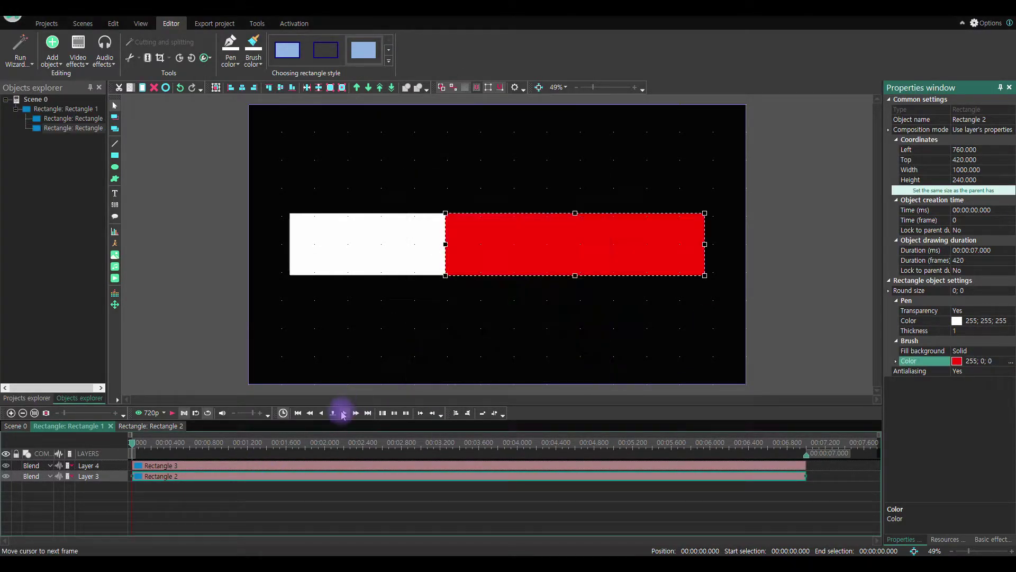
Step: Give the 600-wide rectangle the outline-only style with a red (255; 0; 0) pen color
left_click(261, 466)
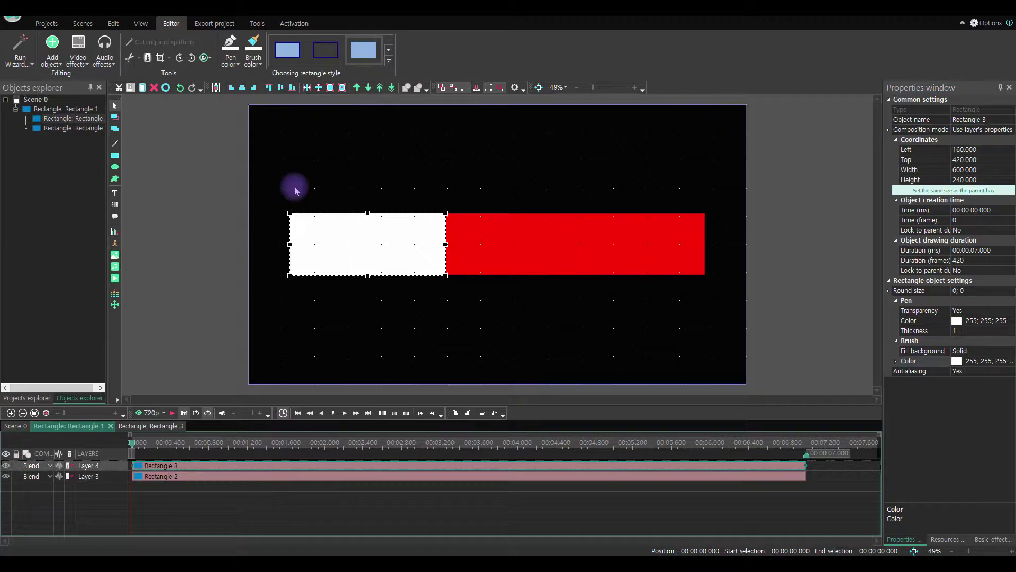
left_click(325, 50)
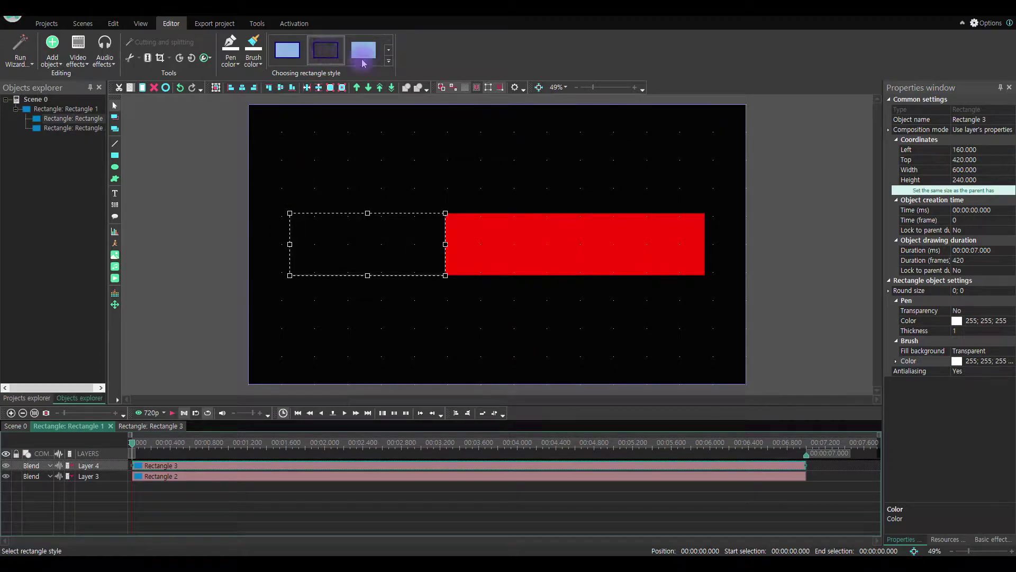
left_click(987, 321)
left_click(1010, 321)
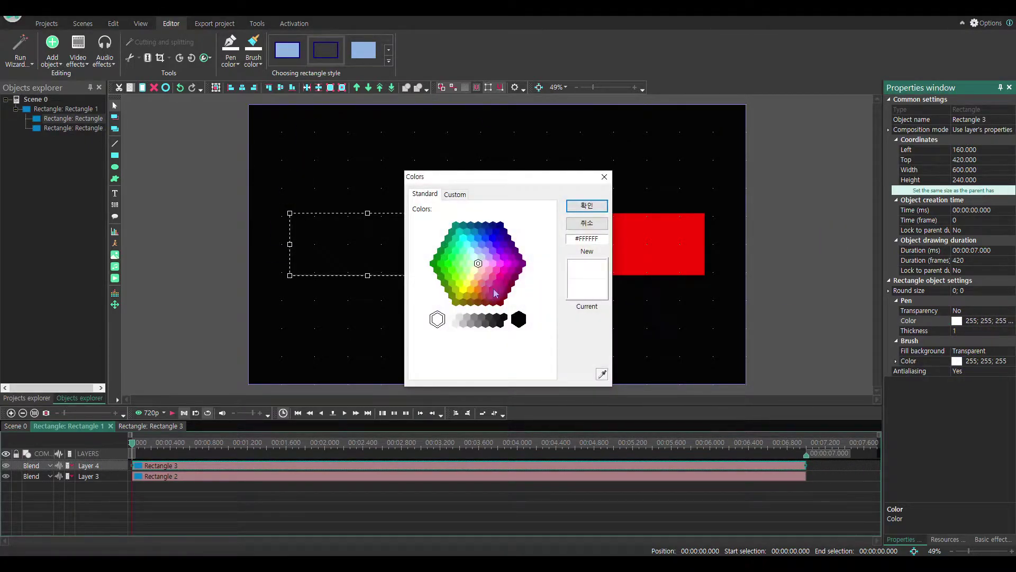
left_click(586, 205)
Step: Increase the pen thickness of the 600-wide rectangle's outline to 15
left_click(979, 329)
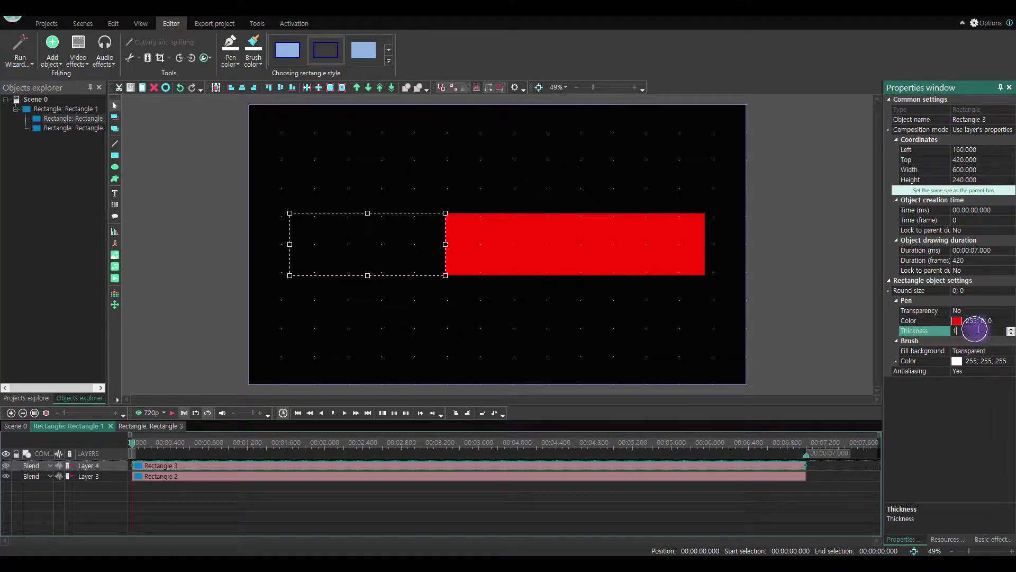
left_click(1010, 332)
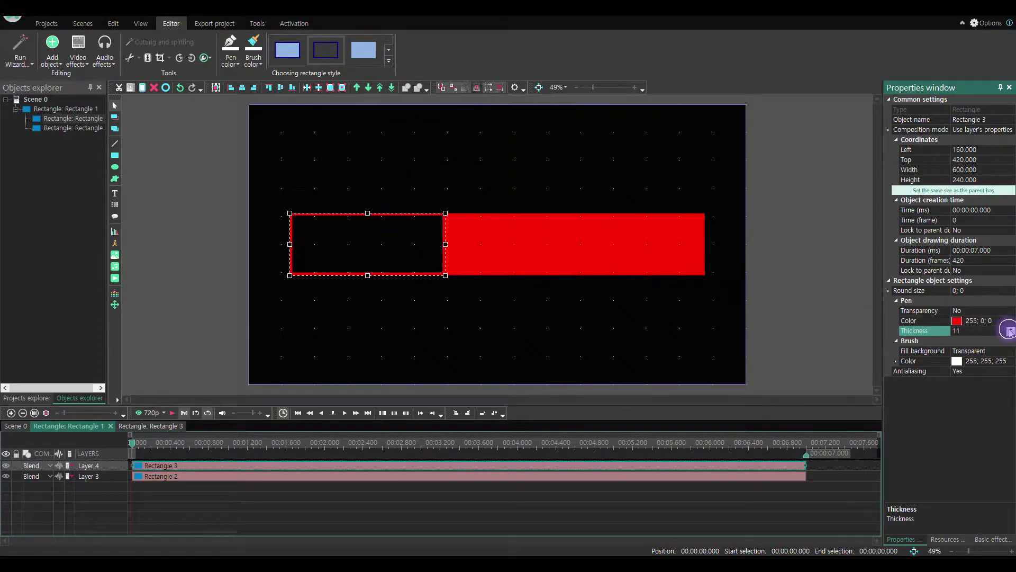
left_click(1011, 334)
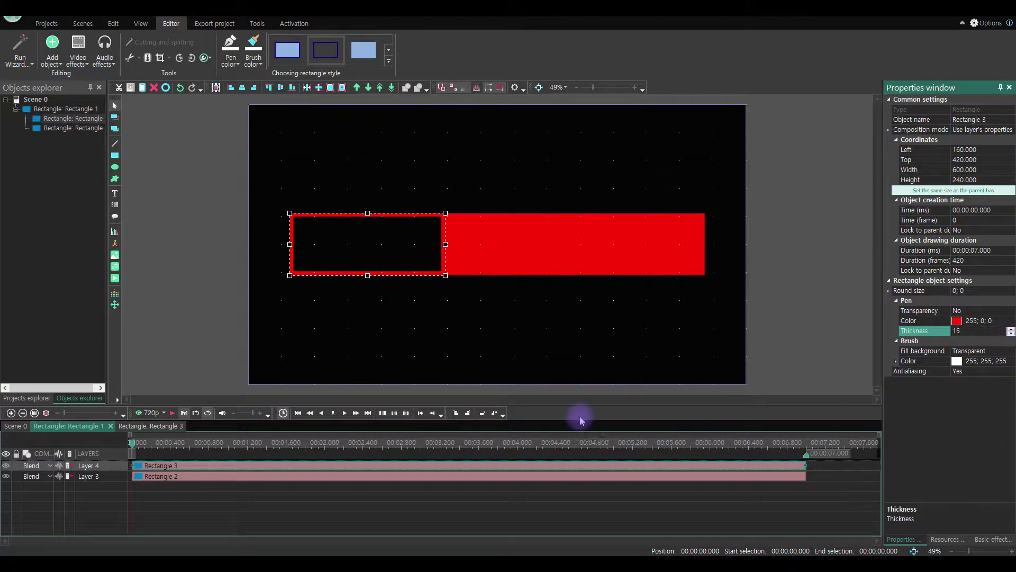
Step: Copy the red-outlined rectangle and paste the copy inside that same rectangle object
left_click(405, 467)
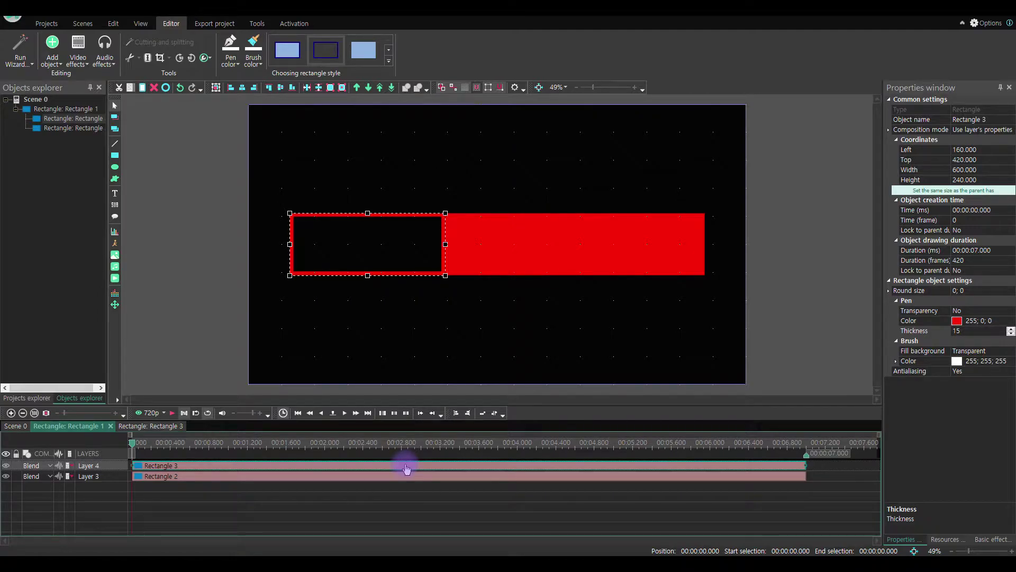
key("ctrl+c")
double_click(405, 467)
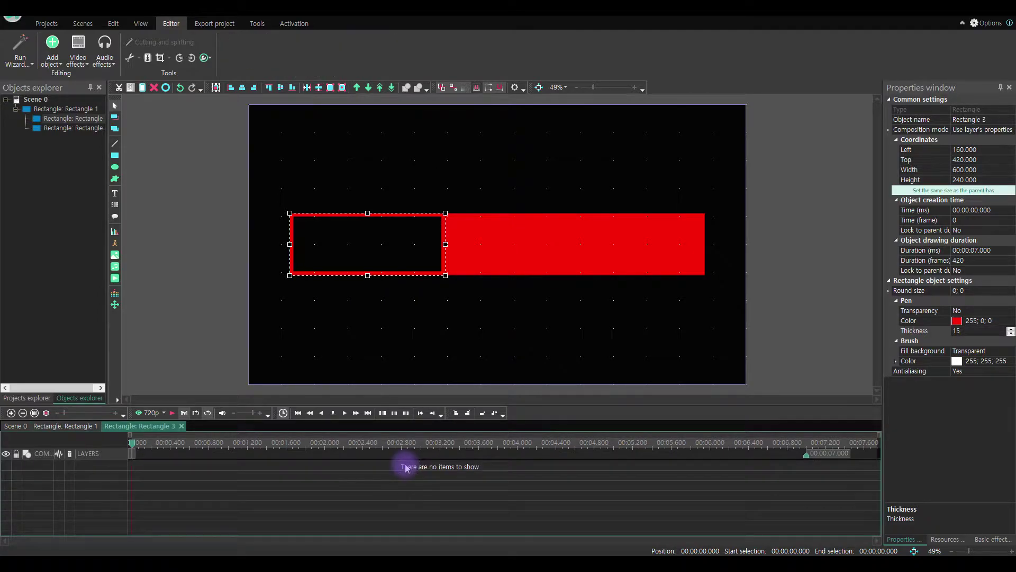
key("ctrl+v")
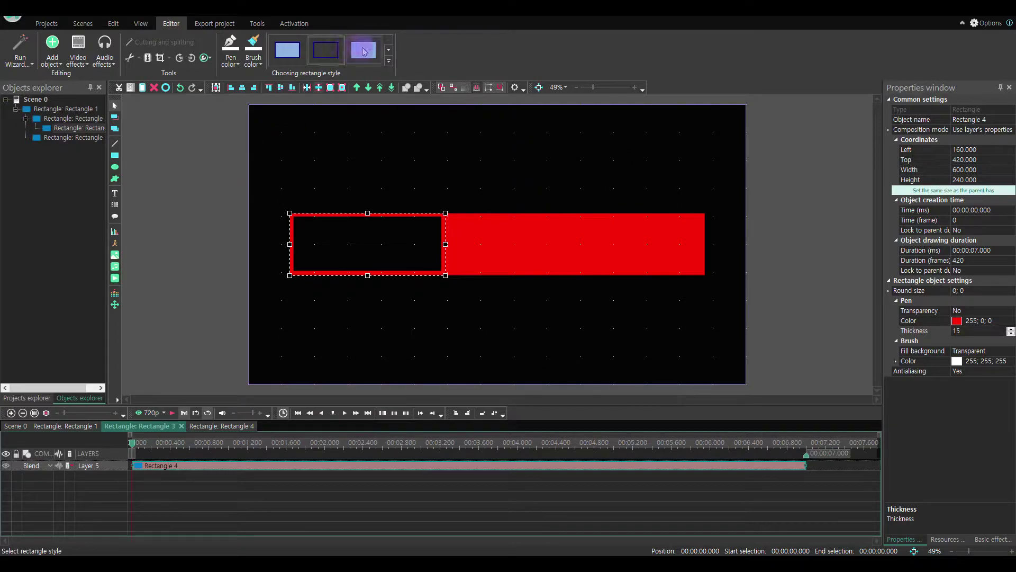
Step: Apply the borderless solid-fill style to the pasted rectangle and set its width to 570
left_click(365, 52)
left_click(963, 170)
key("Left")
type("5")
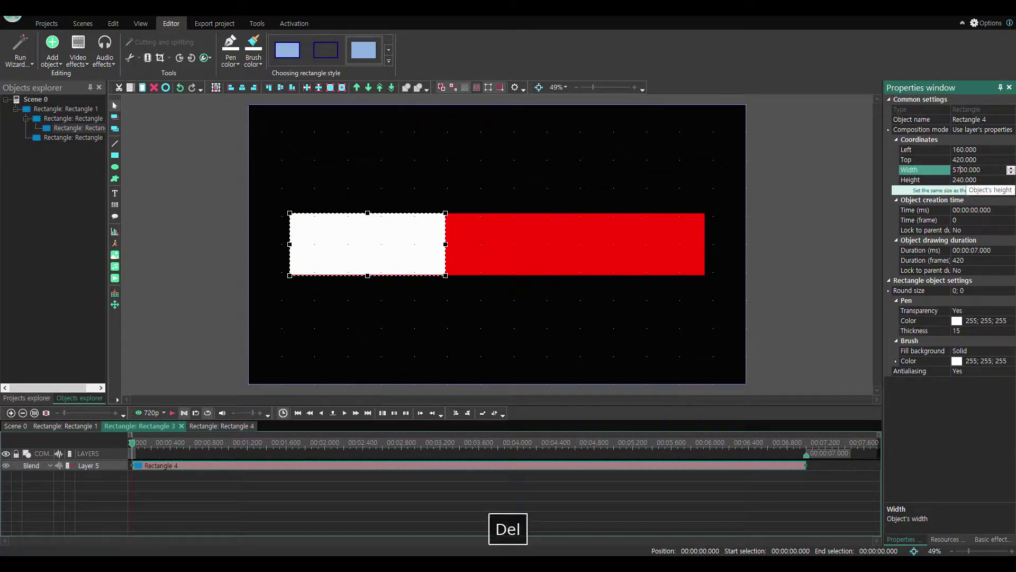
key("Return")
Step: Set the height of the white inner rectangle to 210
left_click(961, 180)
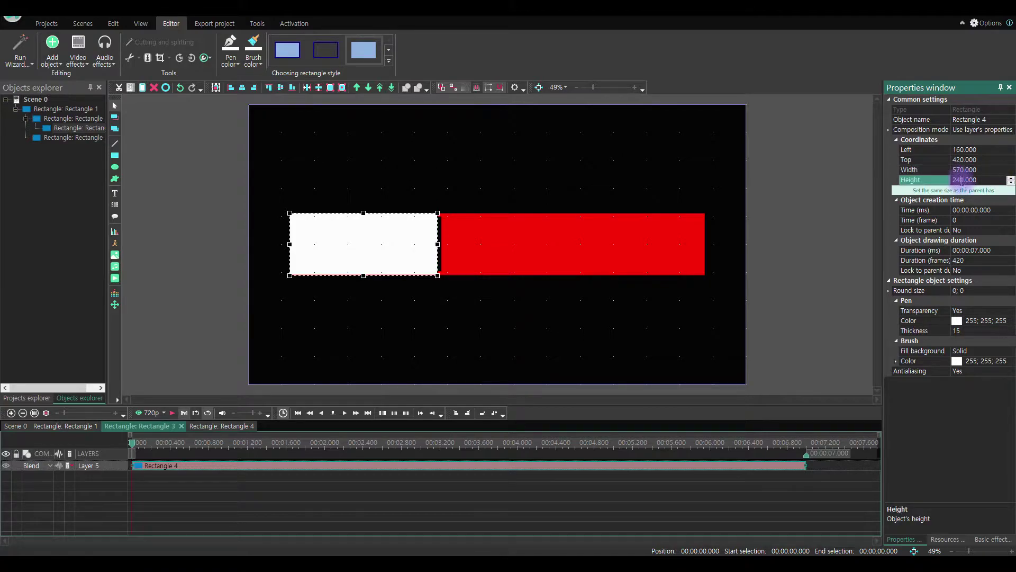
type("1")
key("Delete")
key("Return")
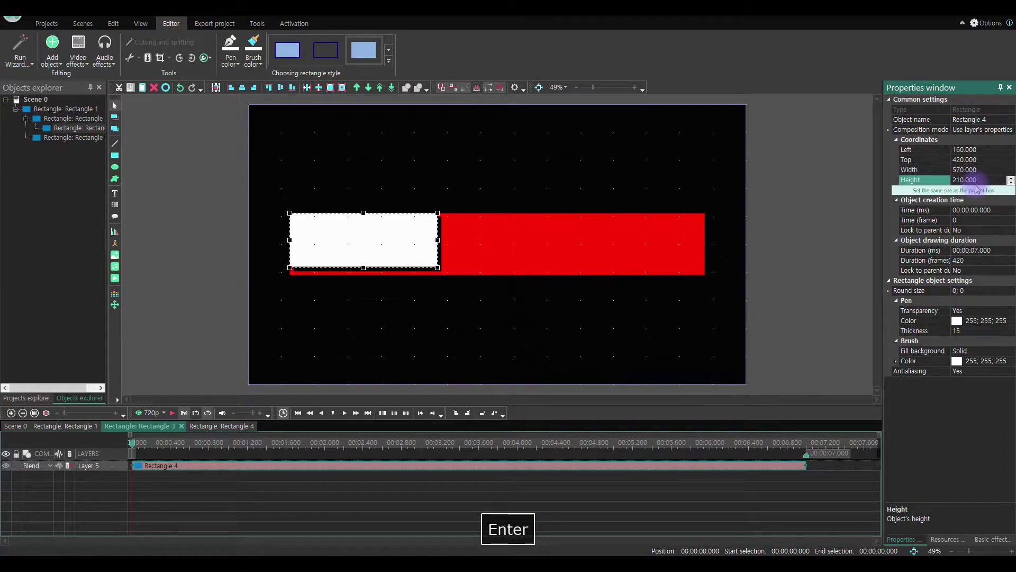
Step: Centre the white inner rectangle horizontally and vertically in its parent and make its fill background Transparent
left_click(231, 88)
left_click(280, 87)
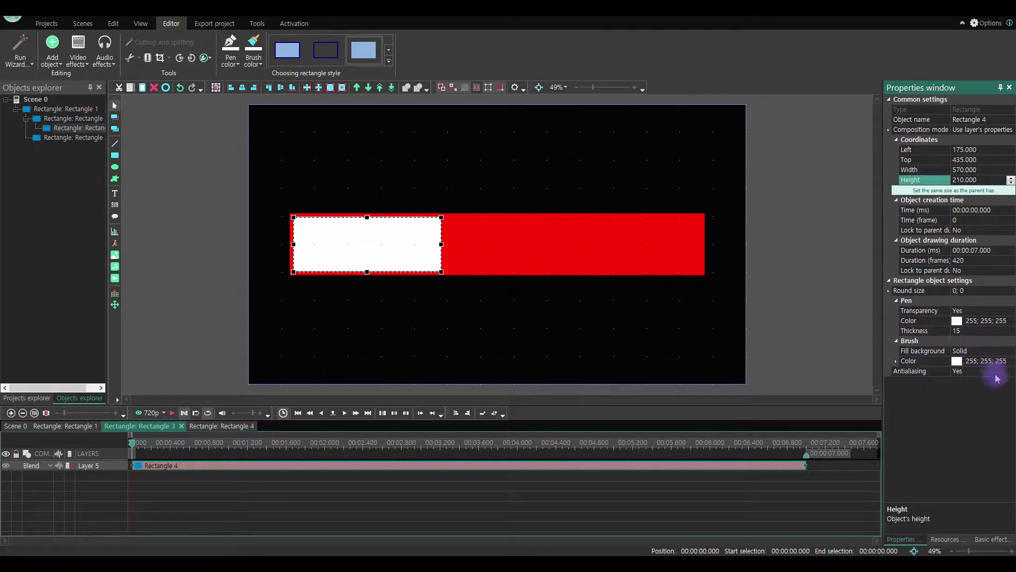
left_click(1000, 354)
left_click(982, 352)
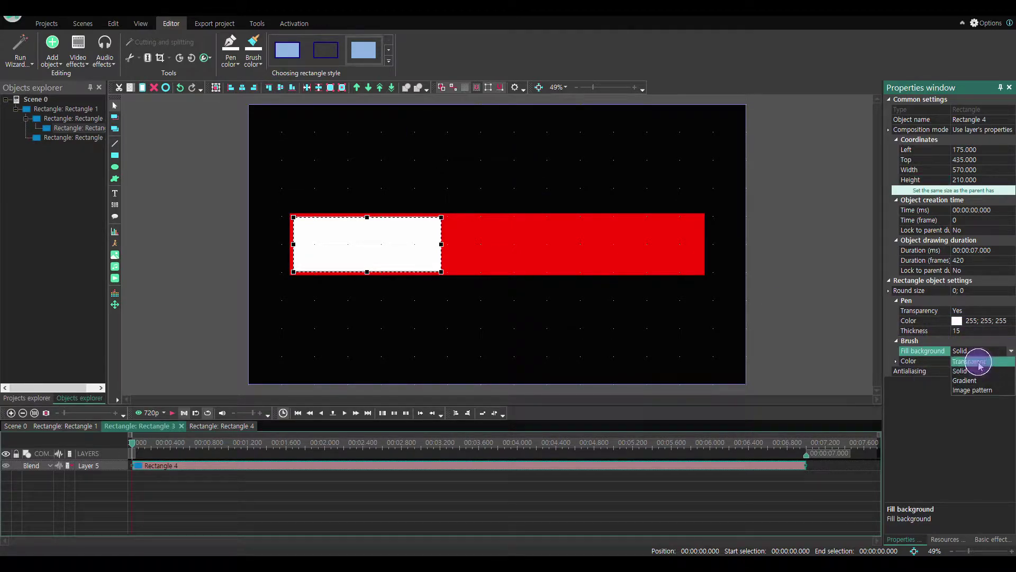
left_click(978, 362)
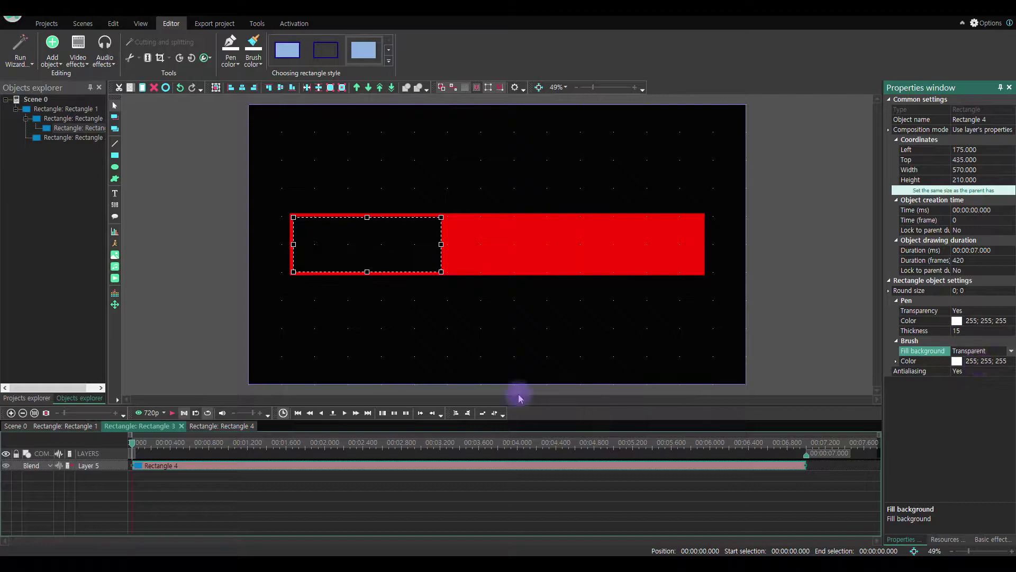
Step: Add a text object reading "Merry" inside the transparent inner rectangle, starting from the cursor position
double_click(207, 466)
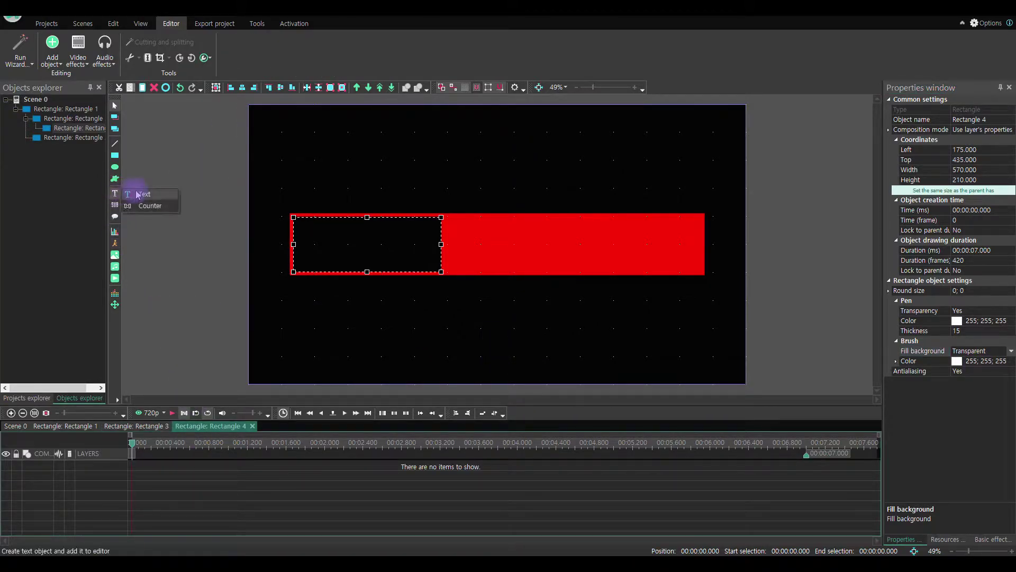
left_click(117, 196)
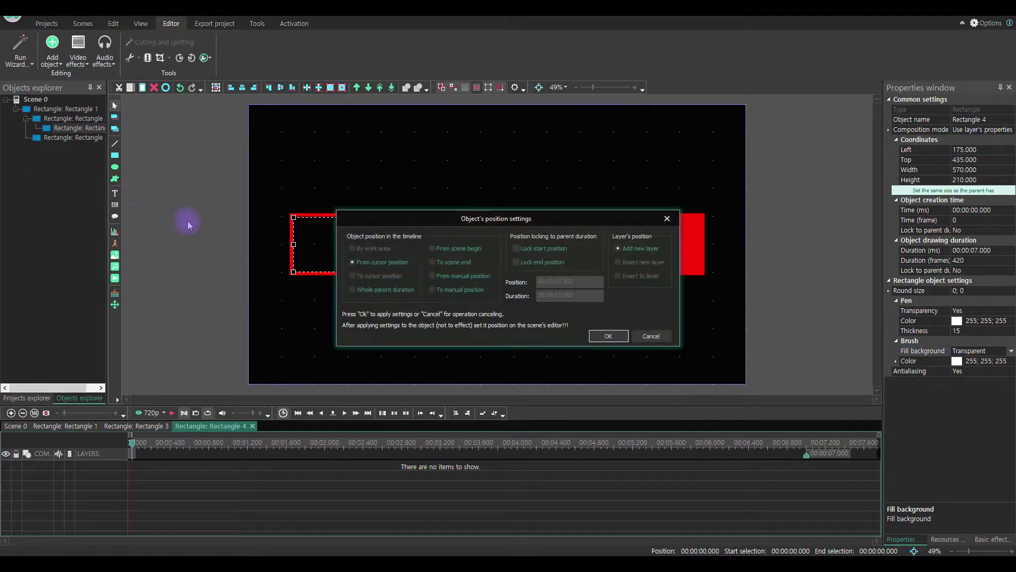
left_click(607, 336)
type("Merry")
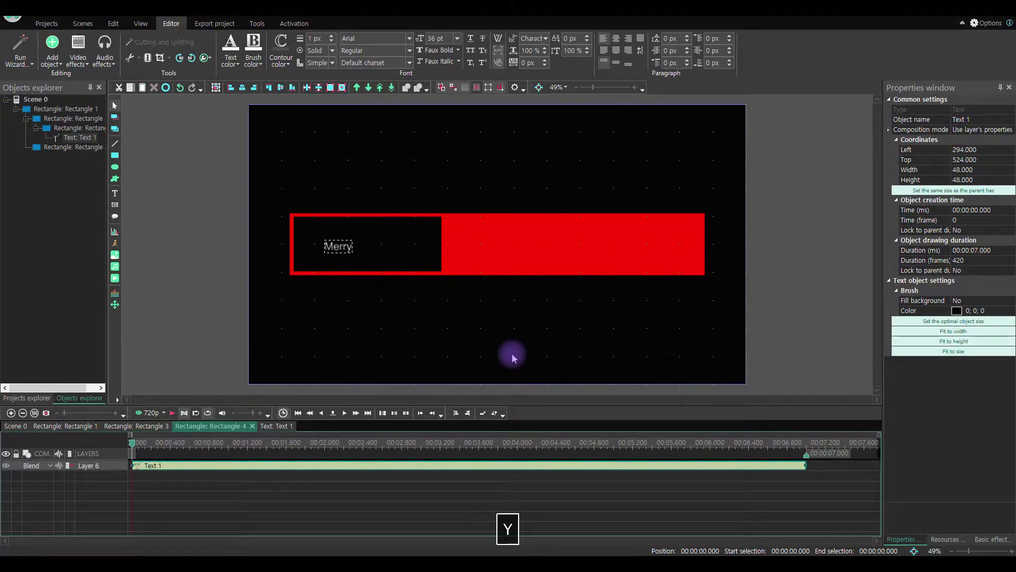
left_click(215, 263)
Step: Format the "Merry" text in 140 pt Subway and centre it horizontally and vertically in the rectangle
left_click(345, 243)
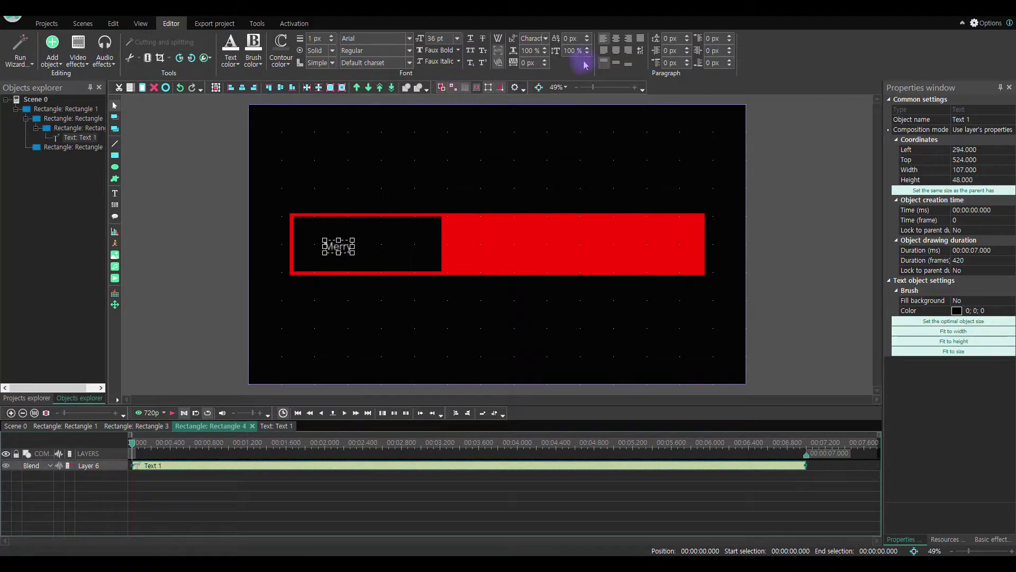
left_click(448, 40)
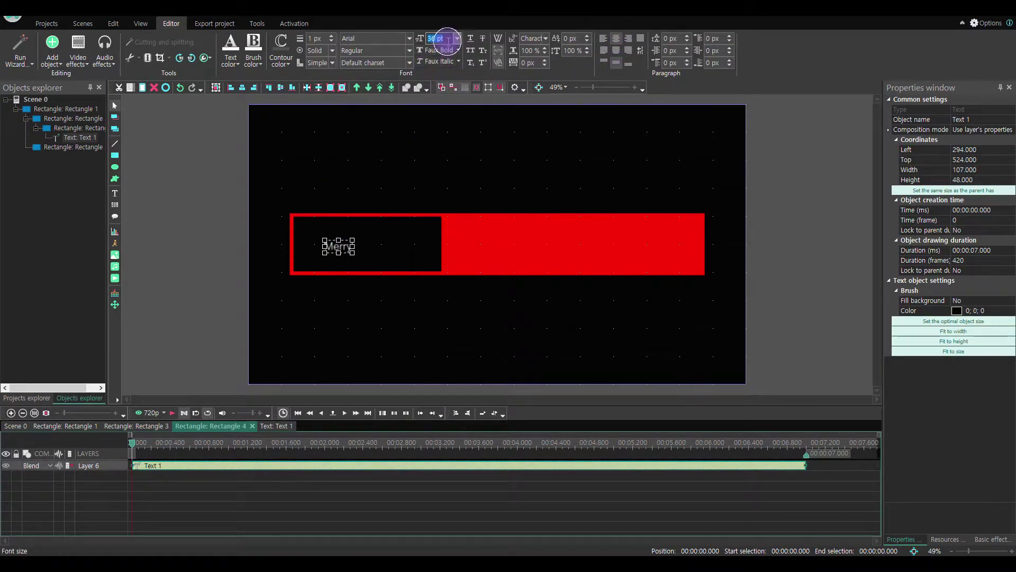
type("149")
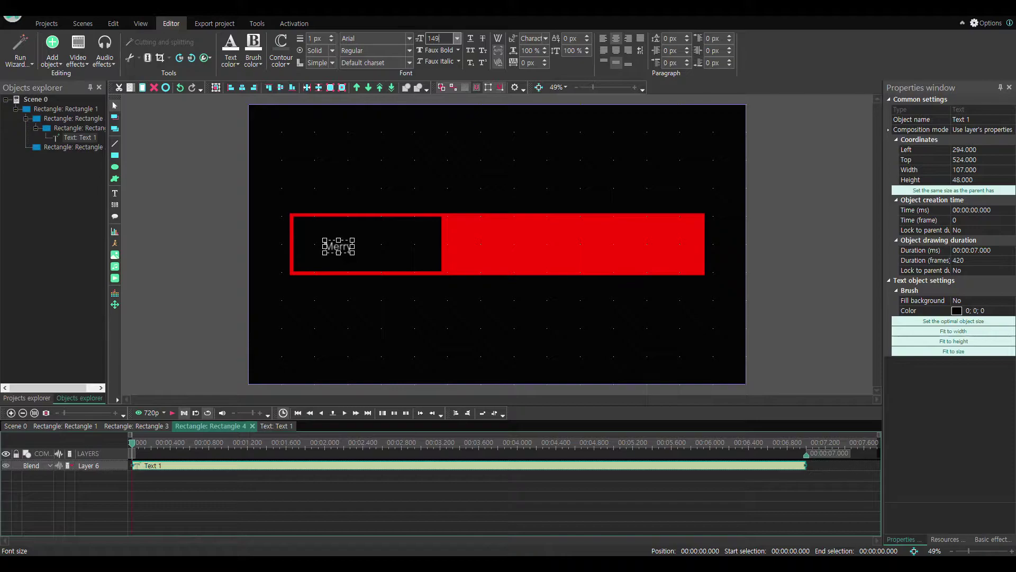
key("Return")
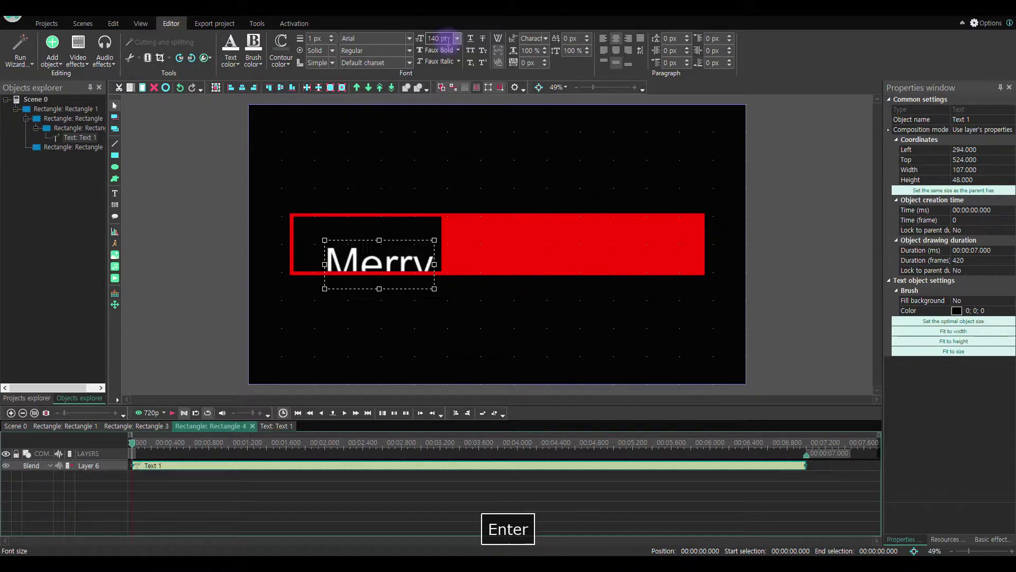
left_click(410, 38)
left_click(365, 63)
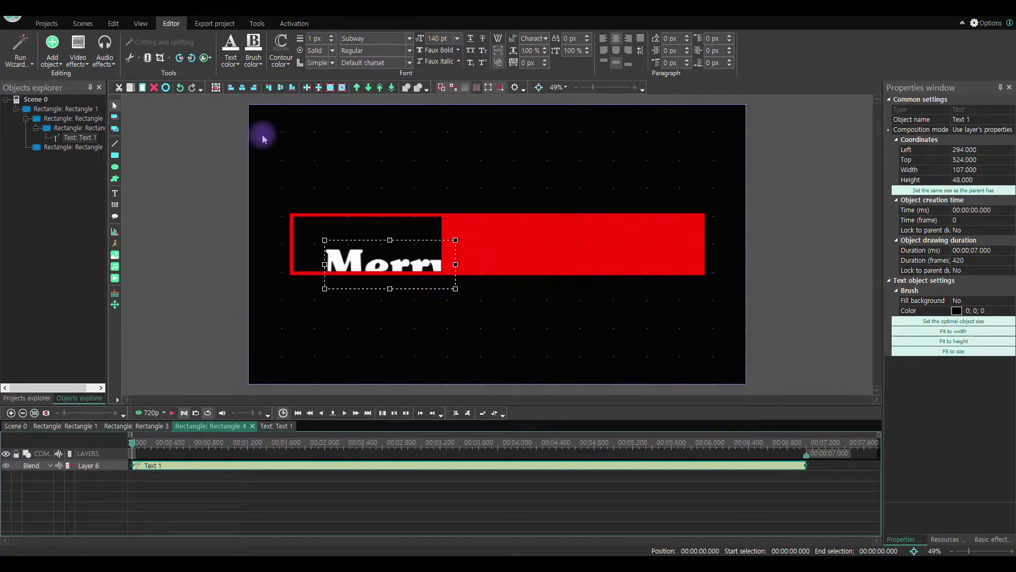
left_click(242, 87)
left_click(281, 87)
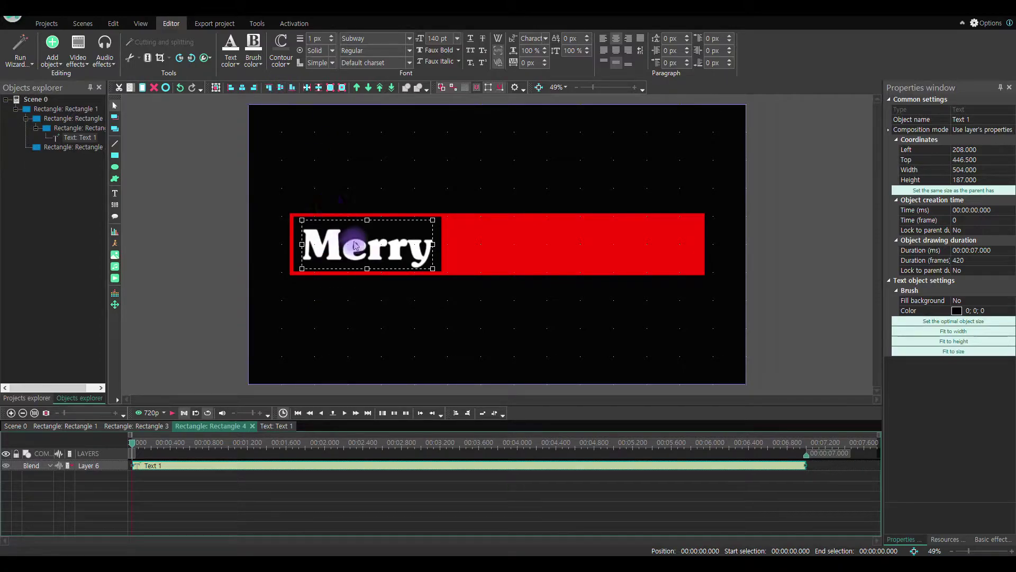
Step: Add a Wipe transition inside the "Merry" text at its start and extend the effect to 2 seconds
right_click(253, 466)
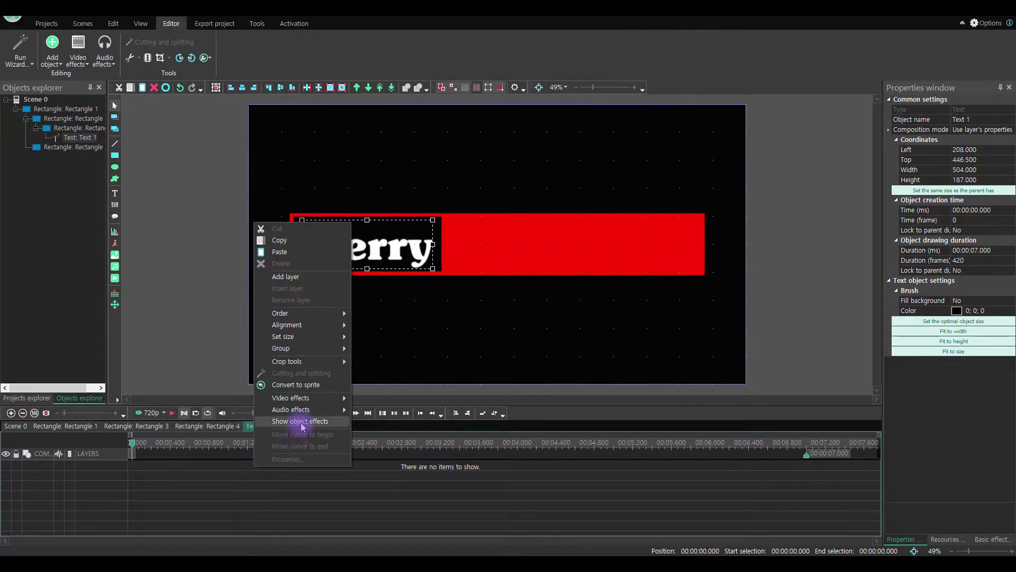
mouse_move(314, 401)
mouse_move(415, 485)
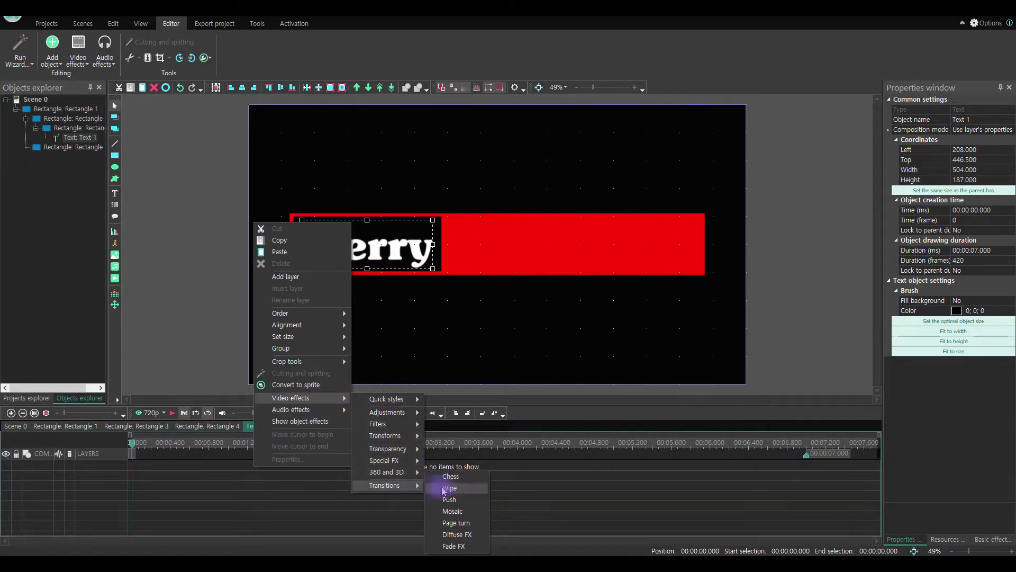
left_click(449, 488)
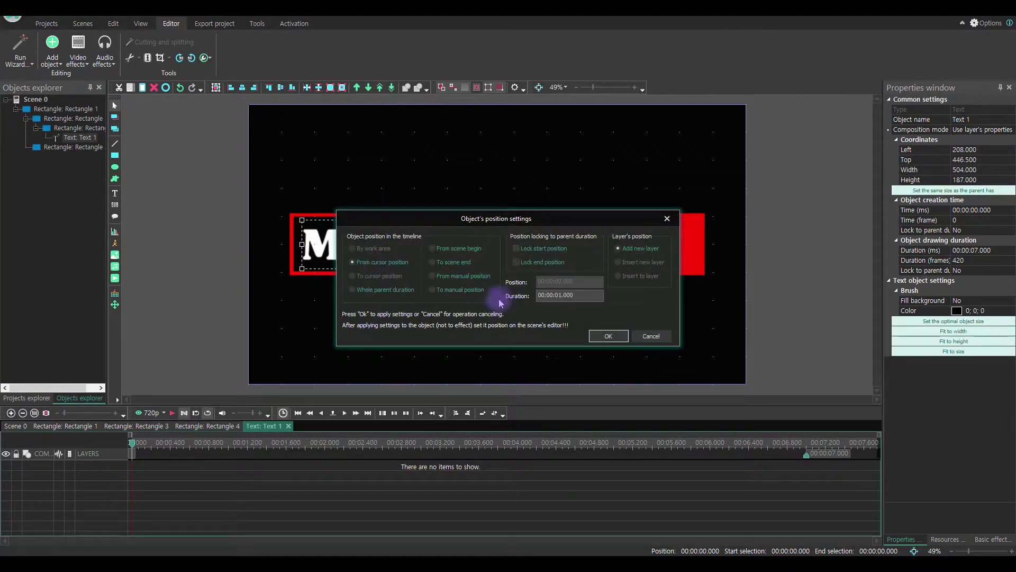
left_click(607, 335)
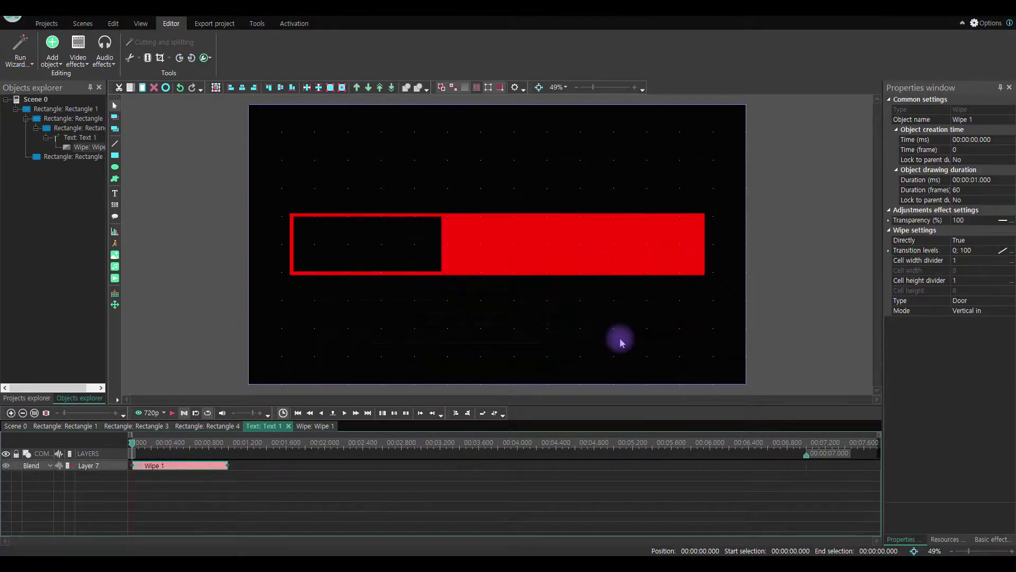
left_click(324, 443)
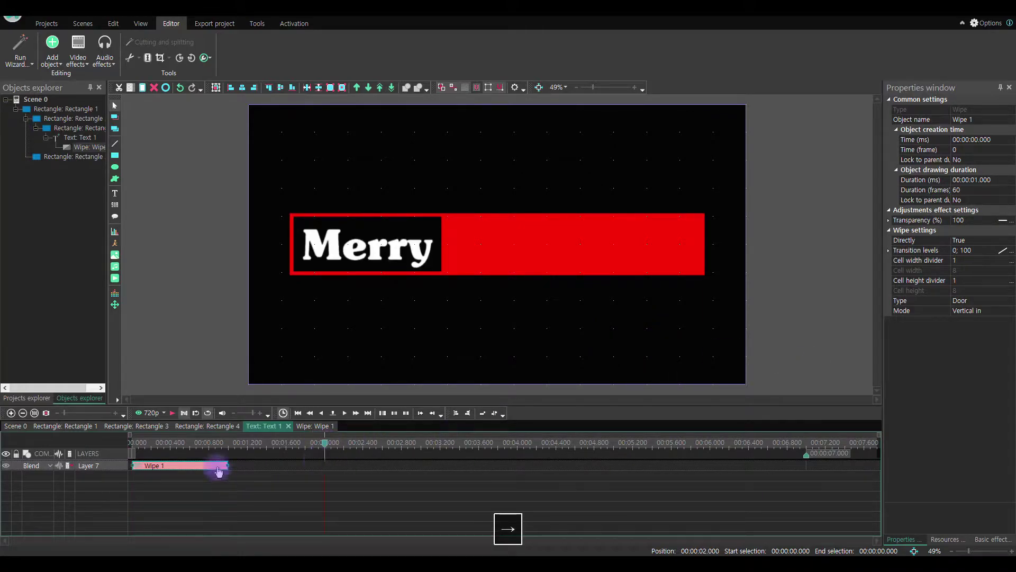
left_click_drag(226, 465, 317, 465)
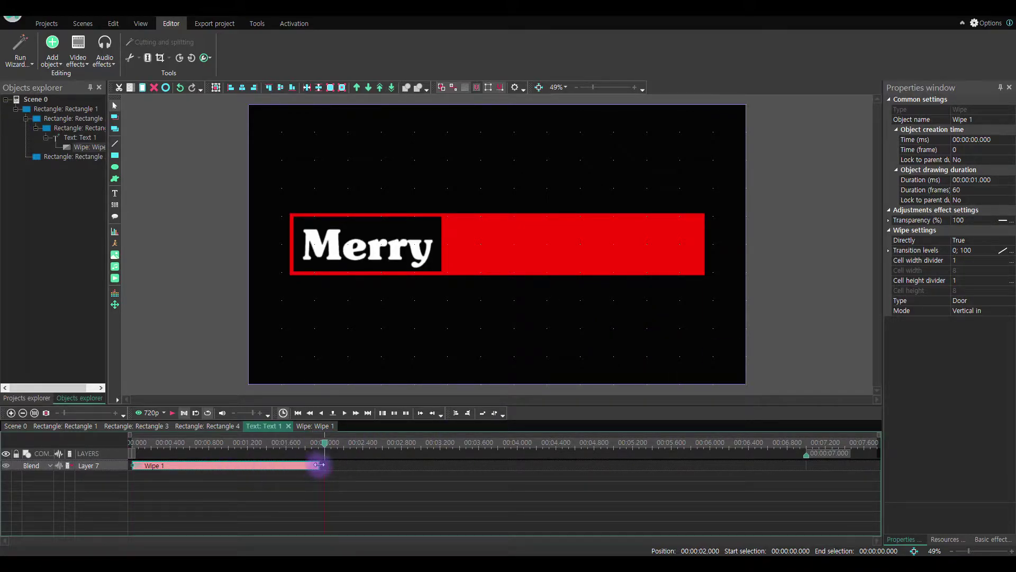
Step: Keep the wipe type as Door and set its mode to Diagonal rotated
left_click(224, 443)
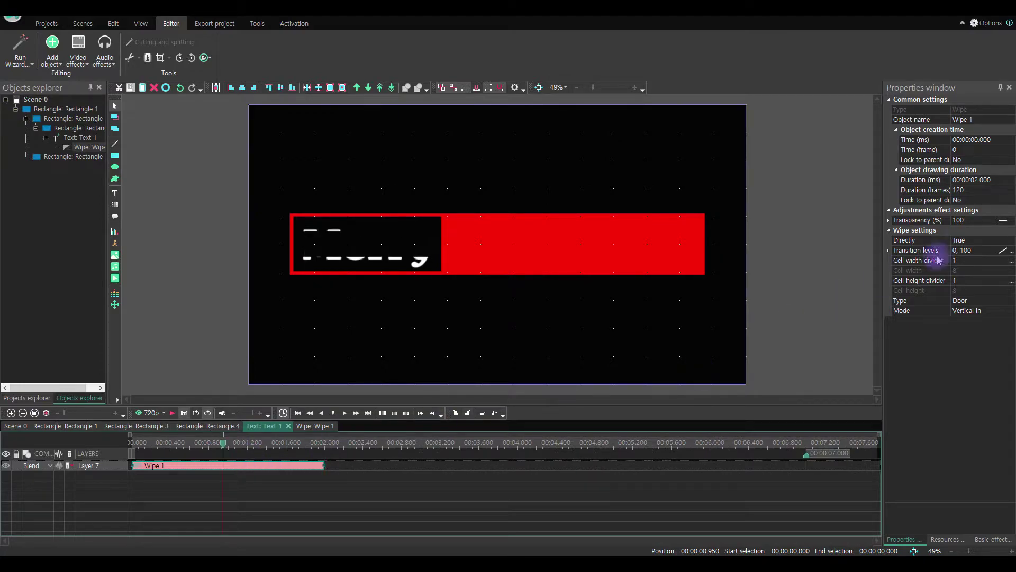
left_click(979, 300)
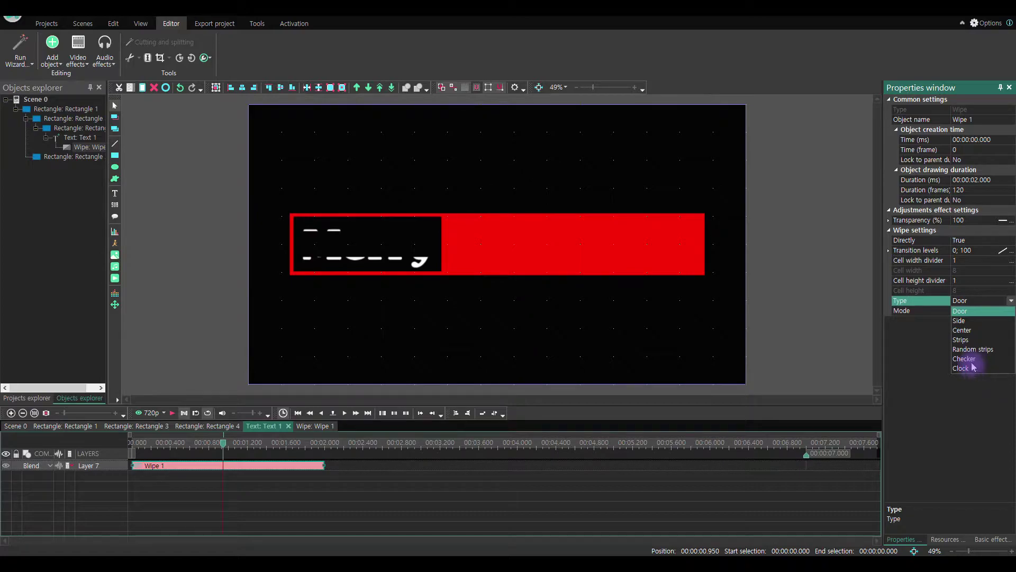
left_click(978, 312)
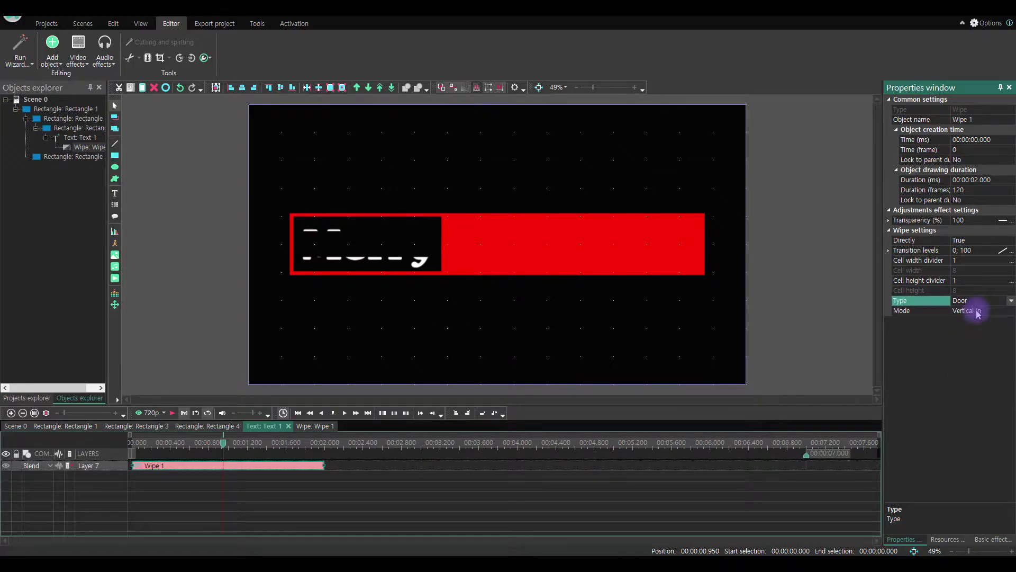
left_click(1010, 311)
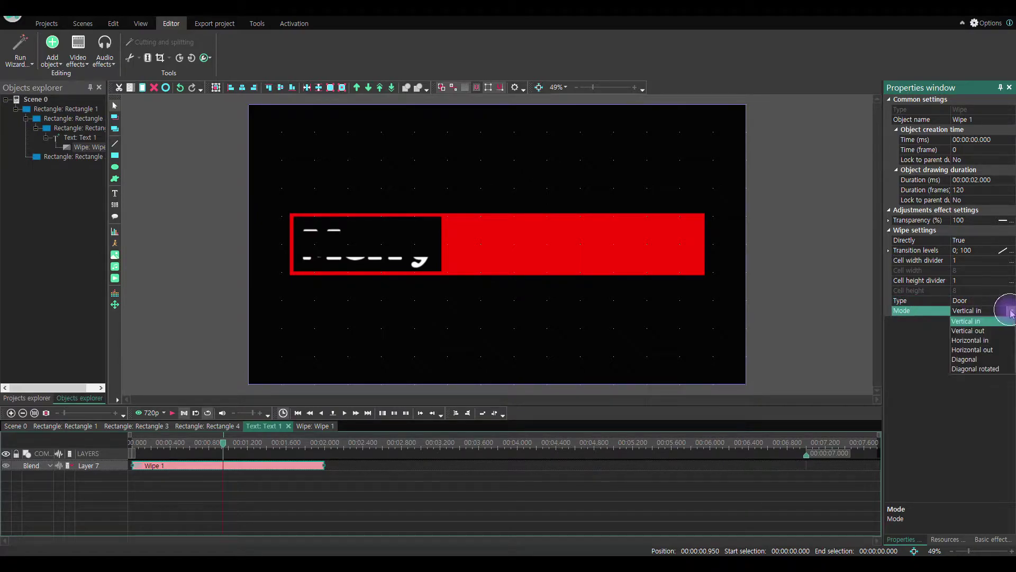
left_click(977, 369)
Step: Set the wipe's cell width divider and cell height divider to 2 and preview the animation
left_click(969, 260)
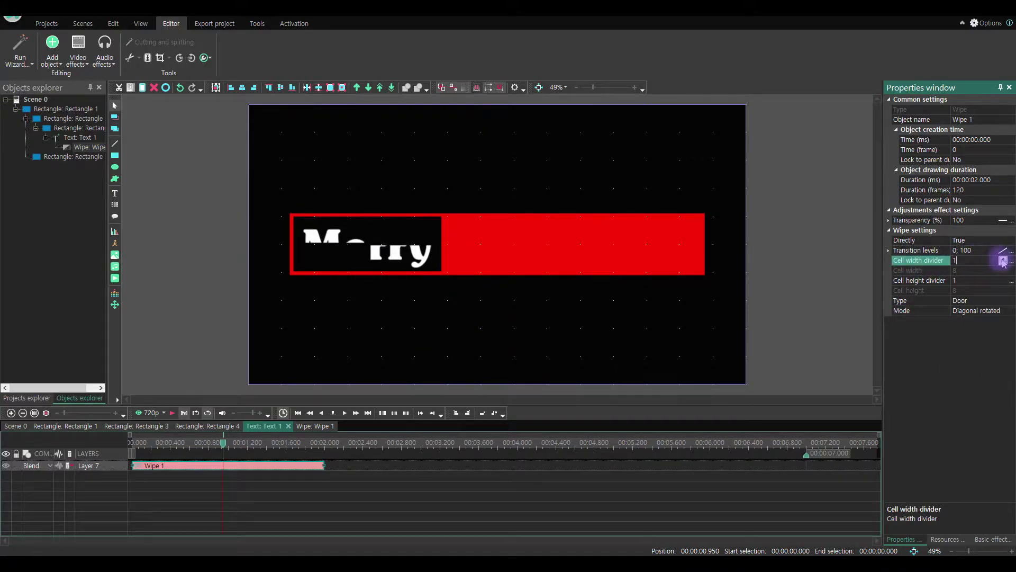
left_click(1003, 258)
left_click(979, 281)
left_click(1003, 278)
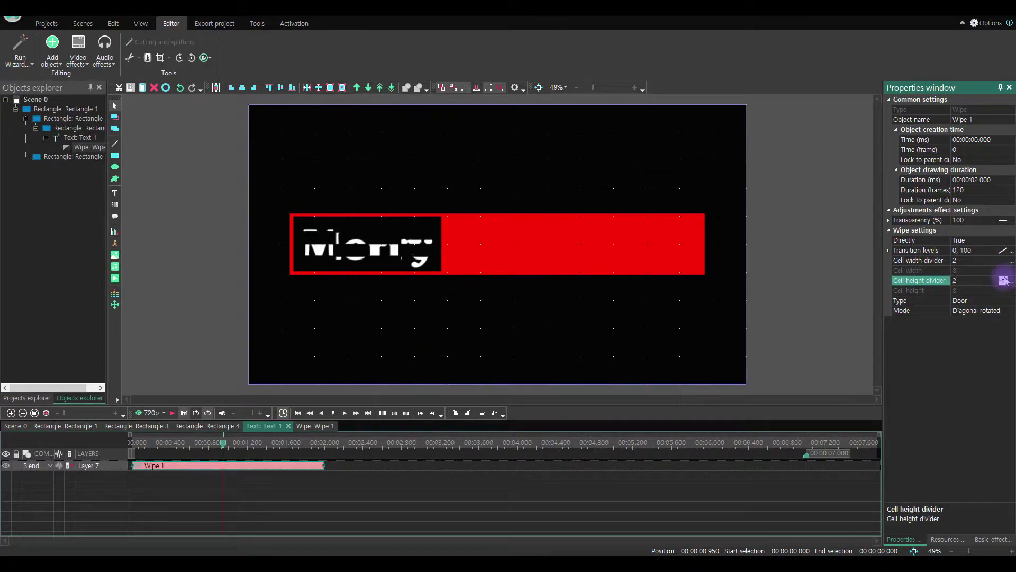
left_click(172, 413)
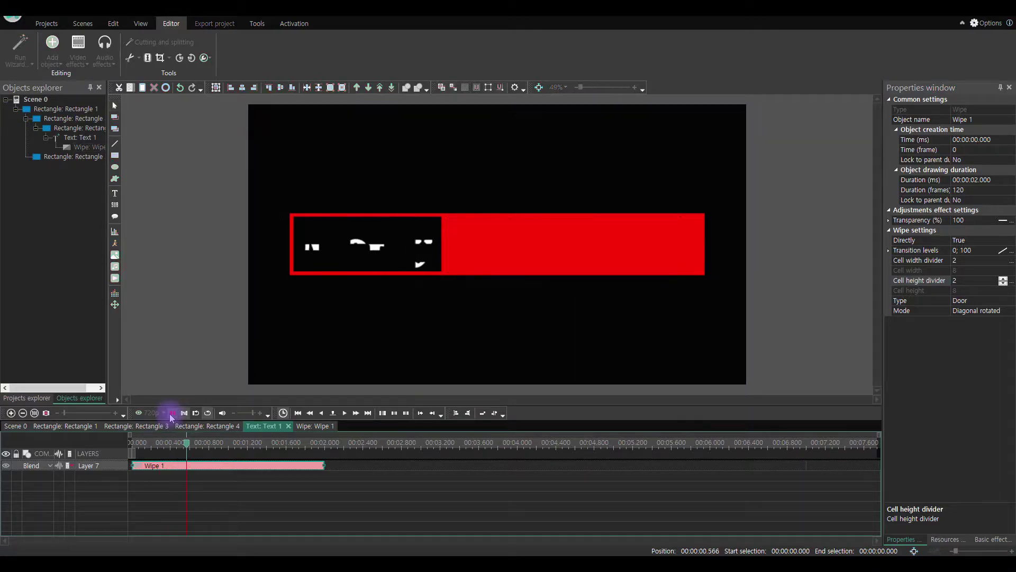
left_click(172, 413)
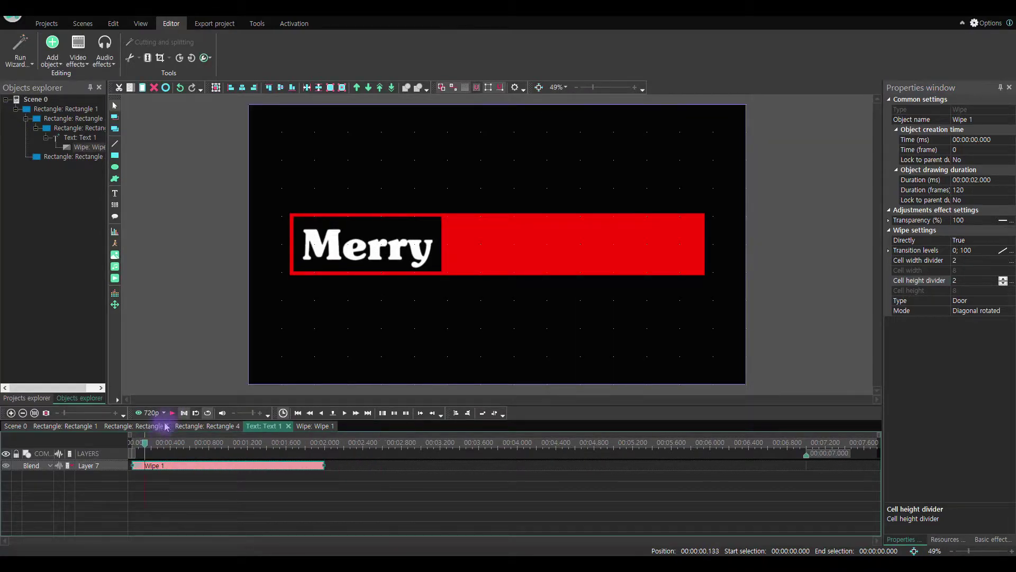
left_click(172, 414)
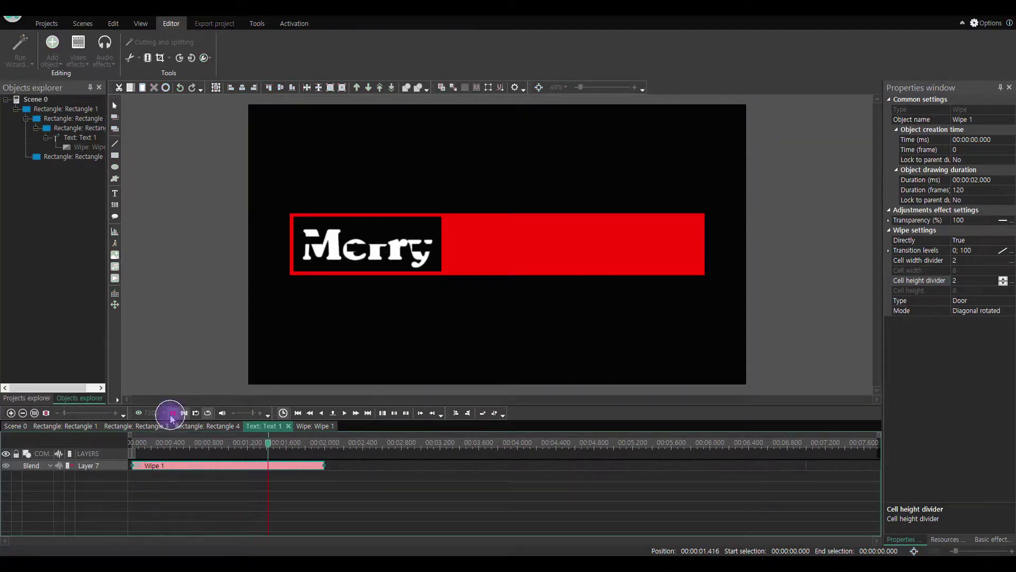
Step: Add a Zoom effect to the "Merry" text and extend its start back to the beginning of the timeline
right_click(212, 495)
mouse_move(268, 435)
mouse_move(367, 466)
left_click(416, 523)
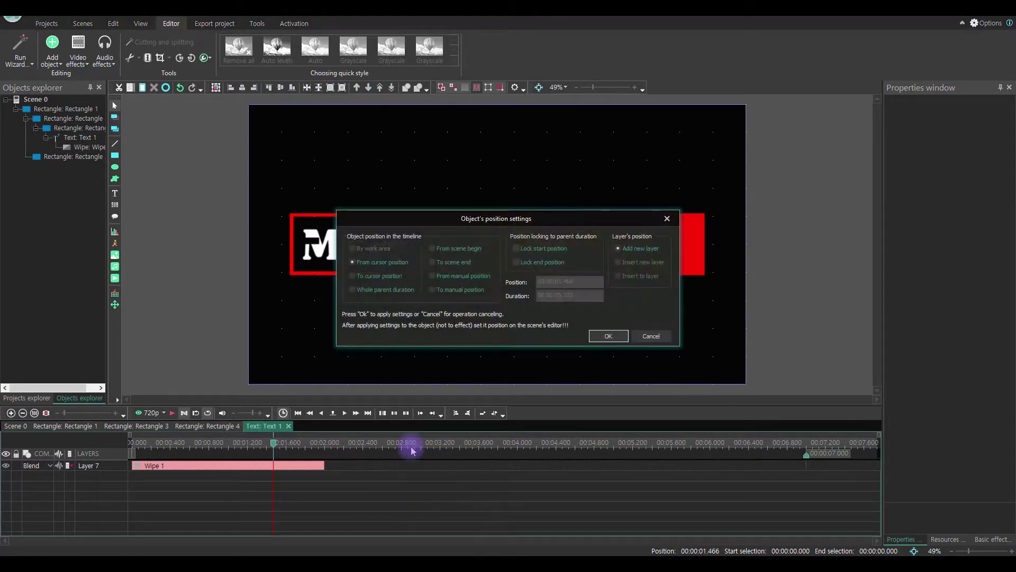
left_click(609, 337)
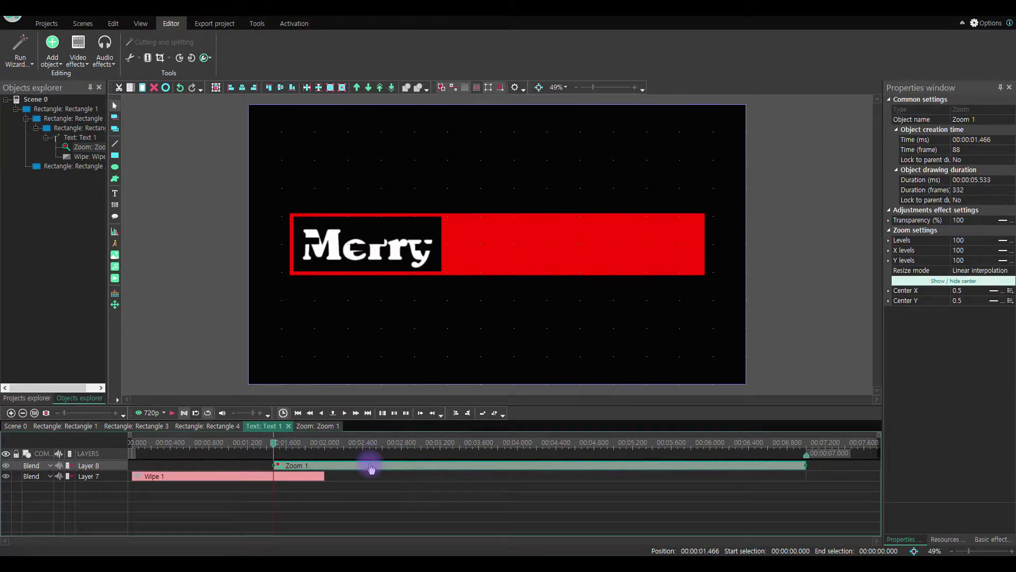
left_click_drag(275, 464, 98, 467)
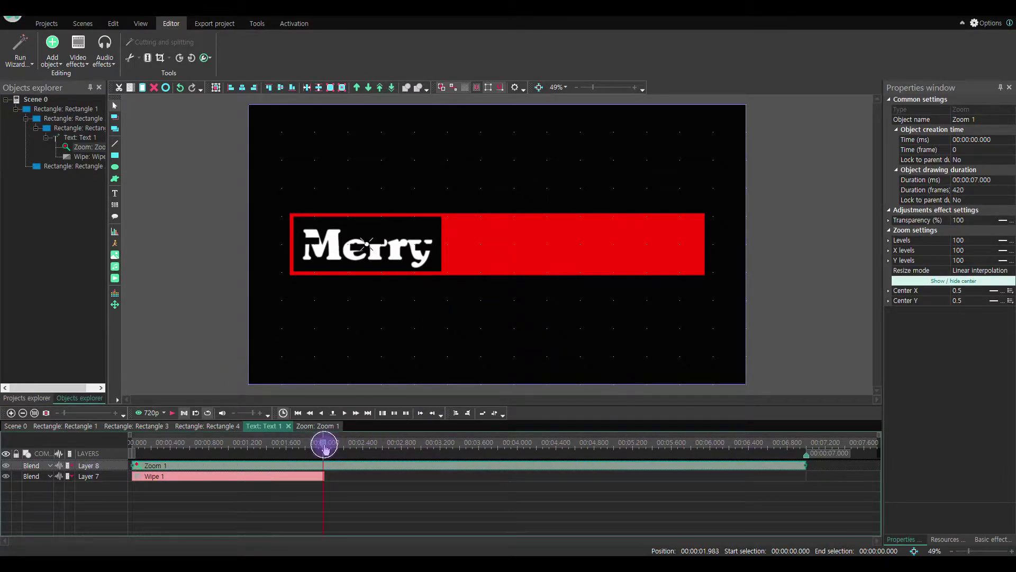
Step: Insert a point at 2 seconds on the zoom's Levels curve and set its value to 100
key("Right")
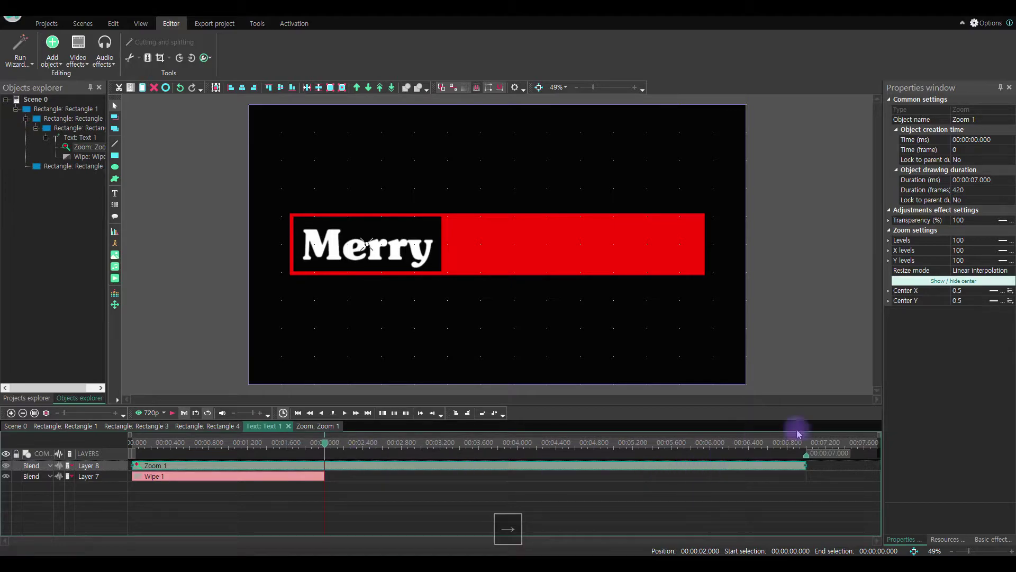
left_click(1010, 245)
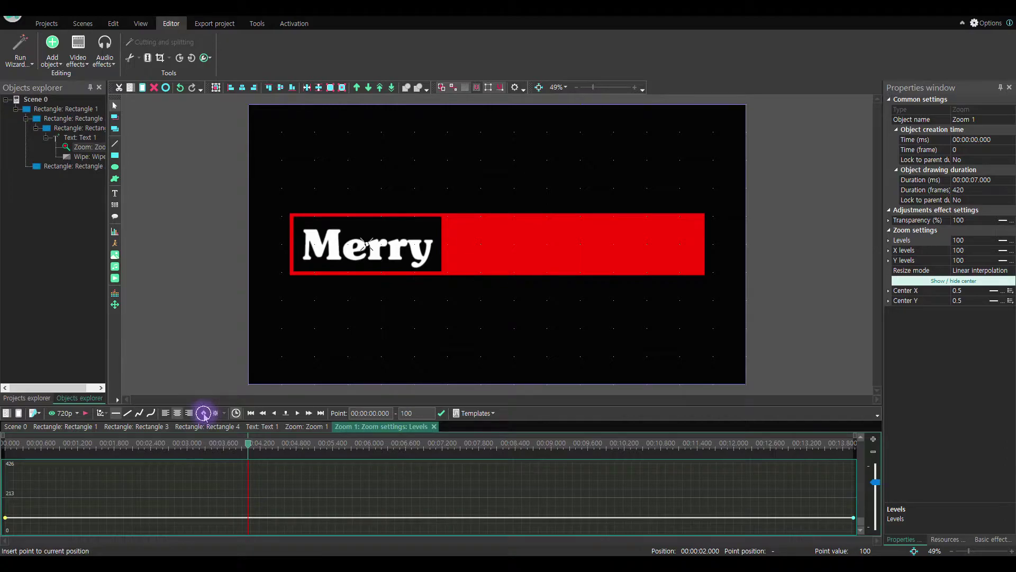
left_click(249, 521)
left_click(420, 414)
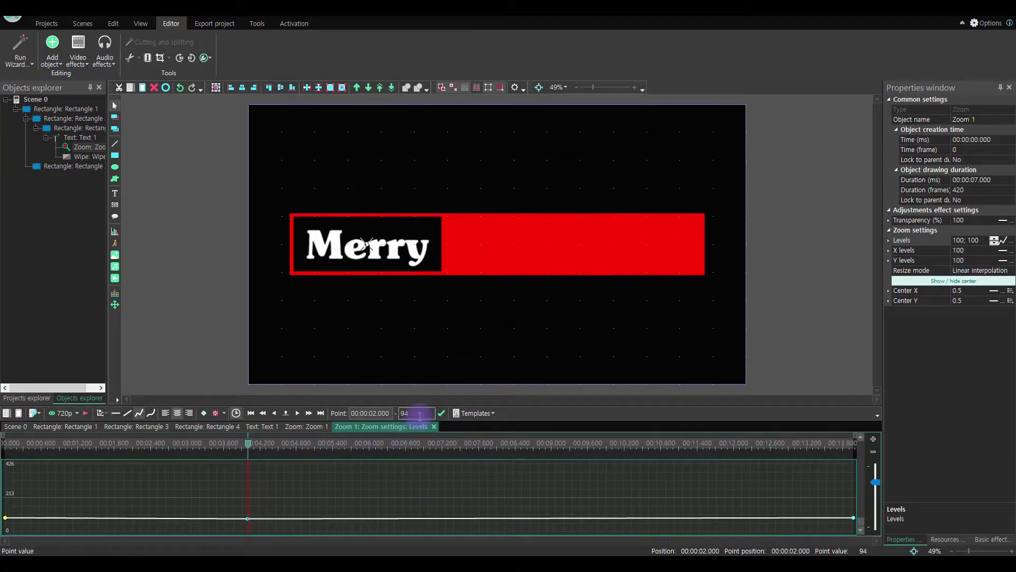
type("100")
key("Return")
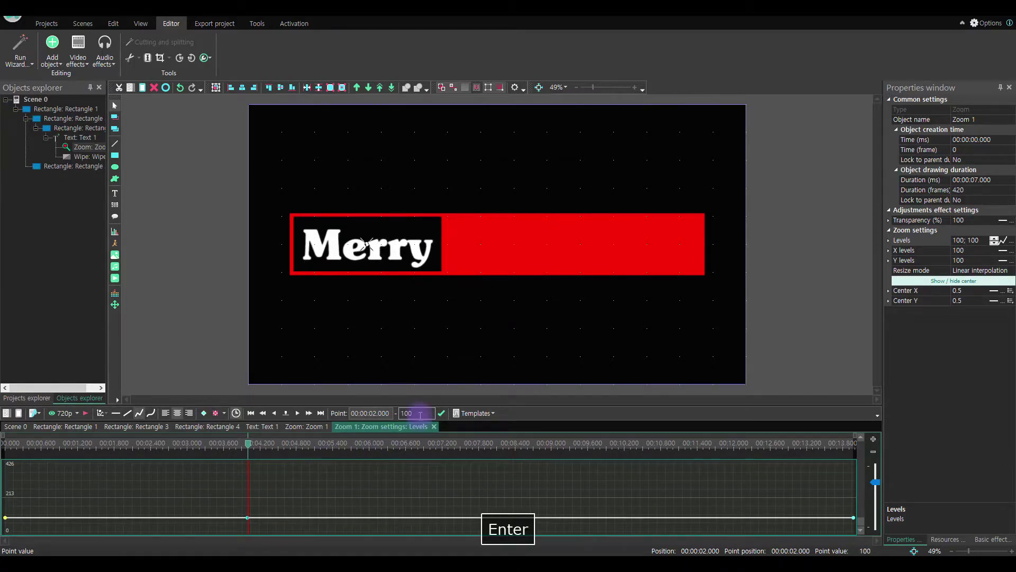
Step: Set the starting point of the zoom's Levels curve to 300 and preview the animation
left_click(5, 517)
left_click(415, 414)
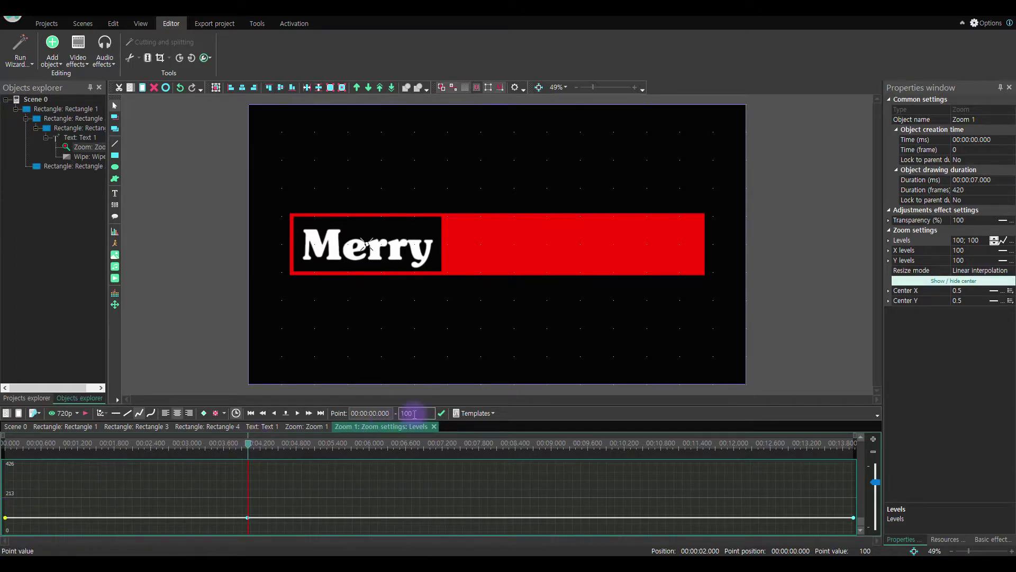
type("300")
key("Return")
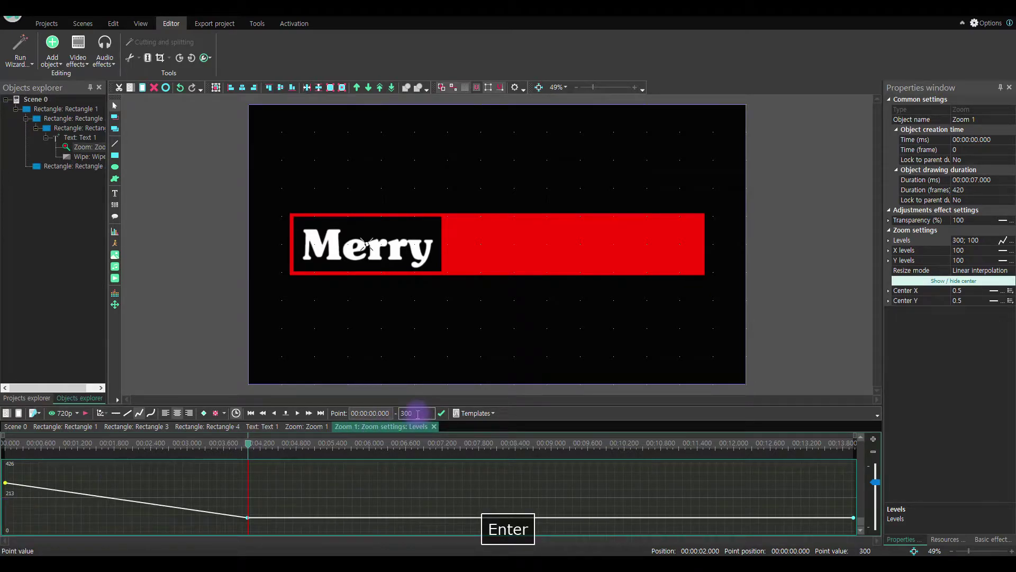
left_click(12, 446)
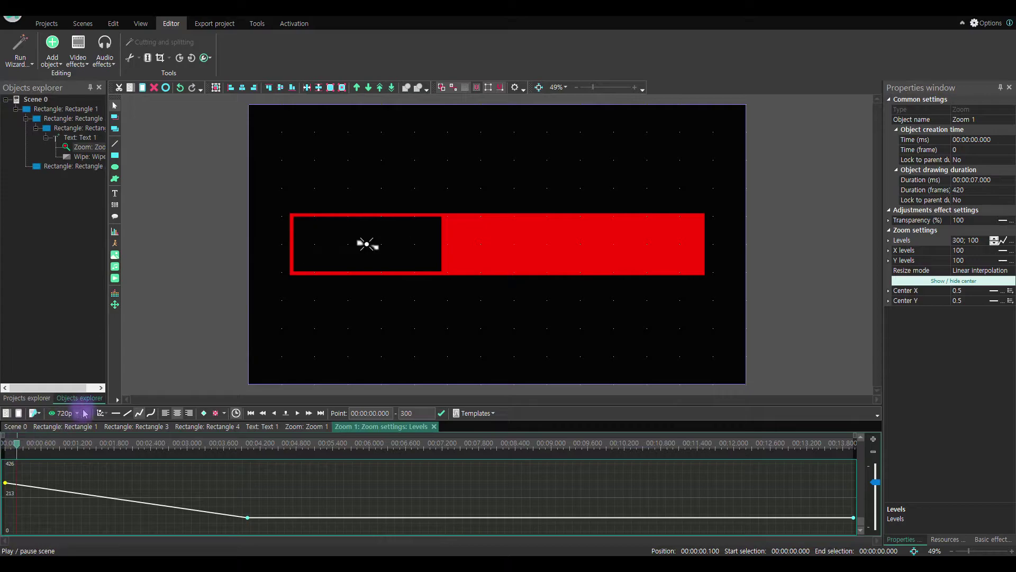
key("space")
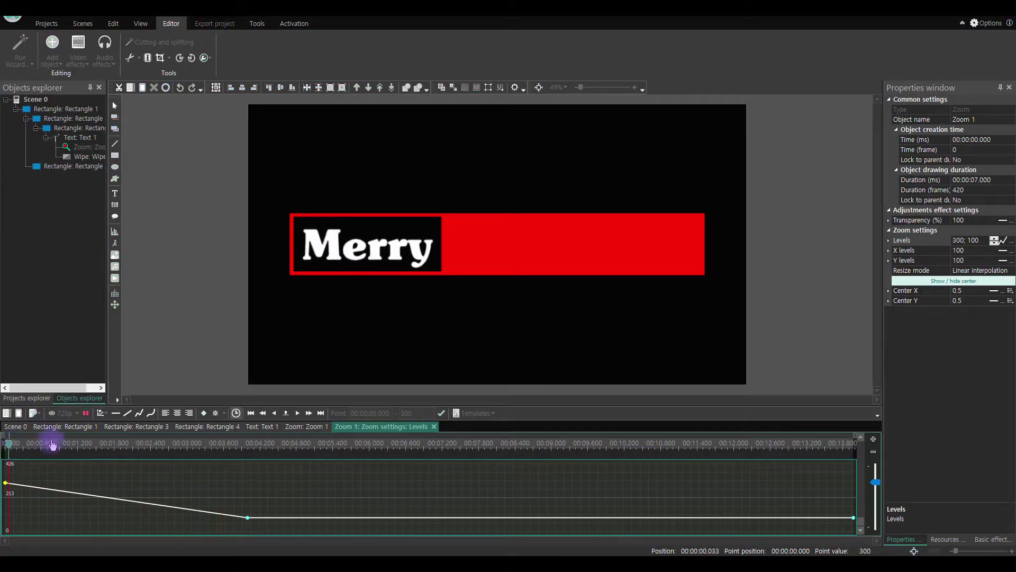
left_click(87, 418)
left_click(188, 377)
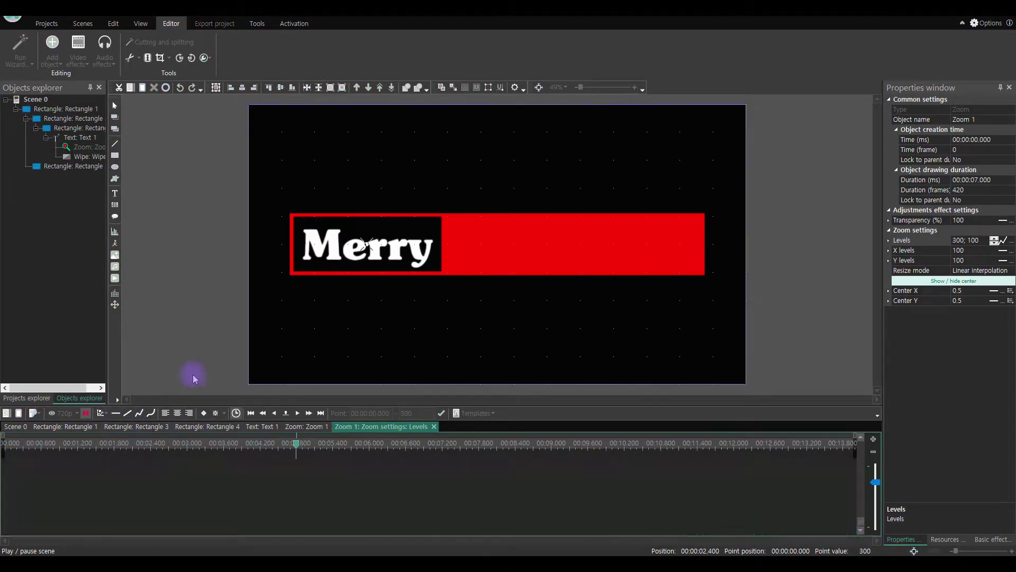
Step: Add a Wipe transition inside the inner rectangle holding the "Merry" text and move it to the beginning of the timeline
double_click(212, 368)
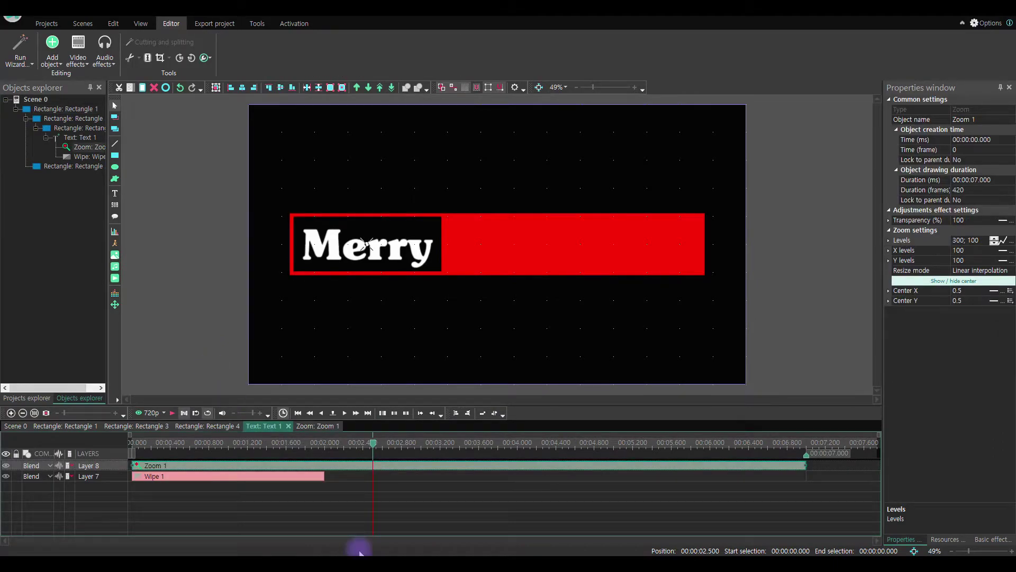
double_click(204, 351)
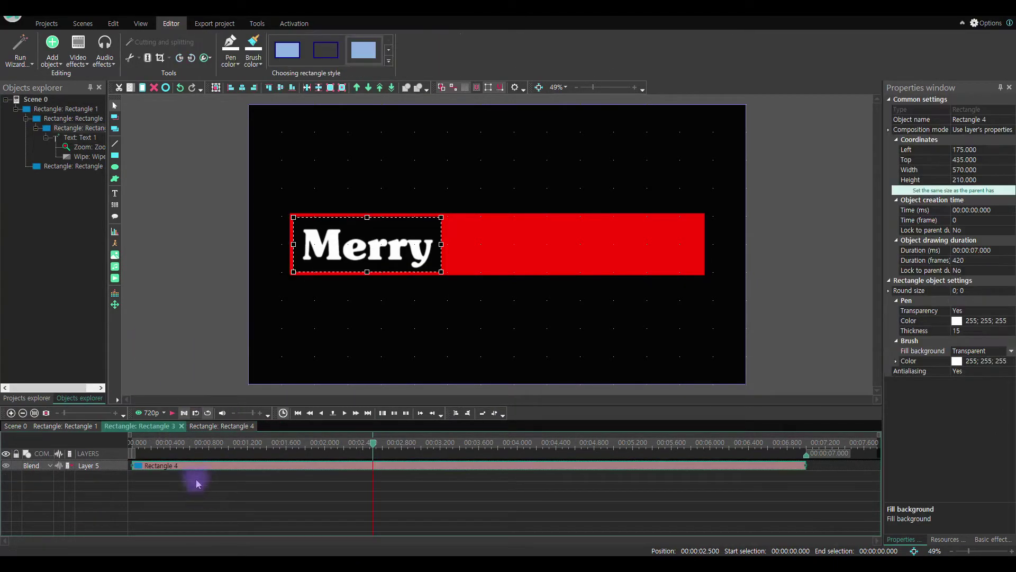
double_click(192, 468)
right_click(175, 500)
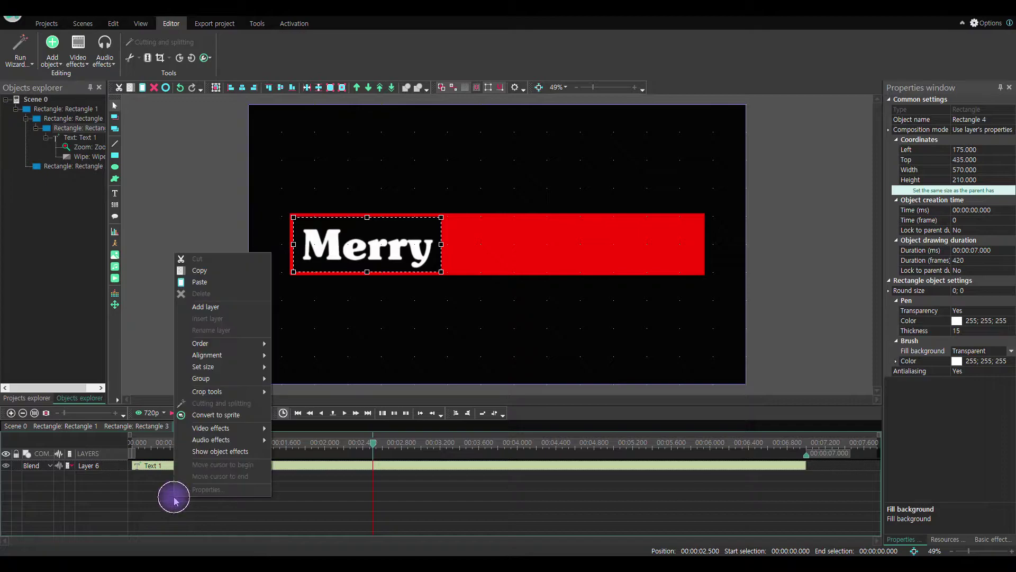
mouse_move(216, 428)
mouse_move(320, 516)
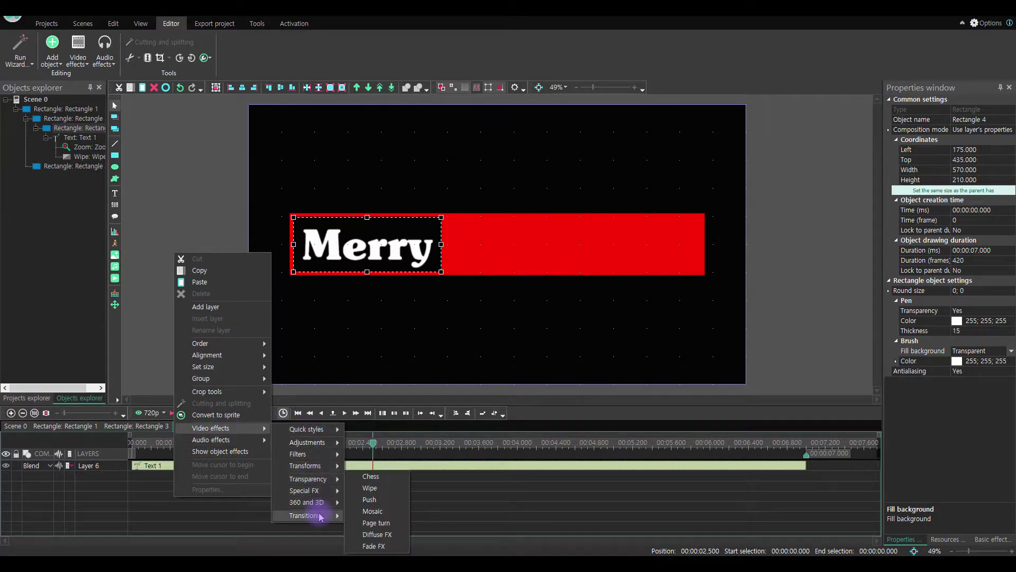
left_click(373, 487)
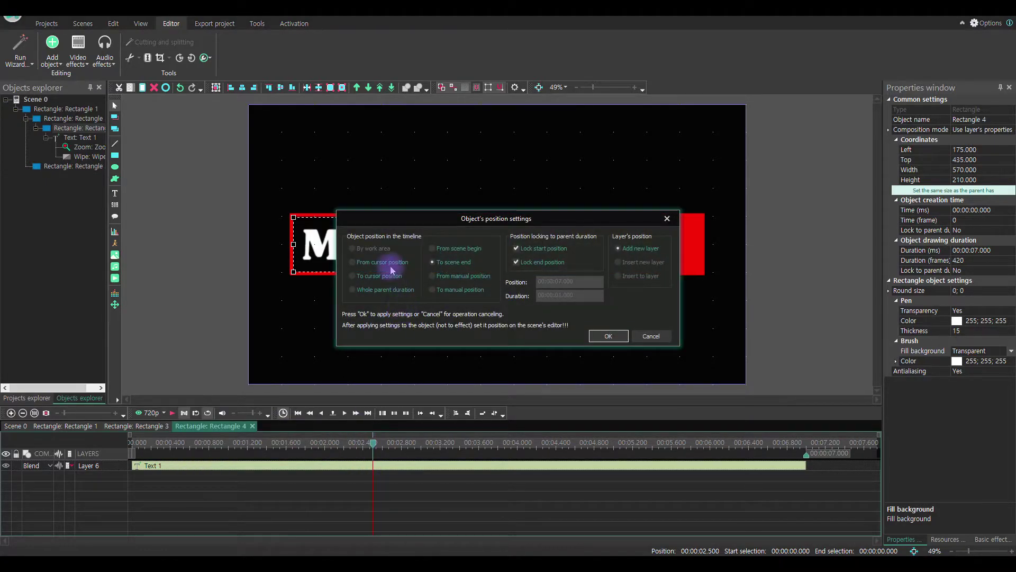
left_click(608, 337)
left_click_drag(403, 470, 129, 462)
left_click(147, 465)
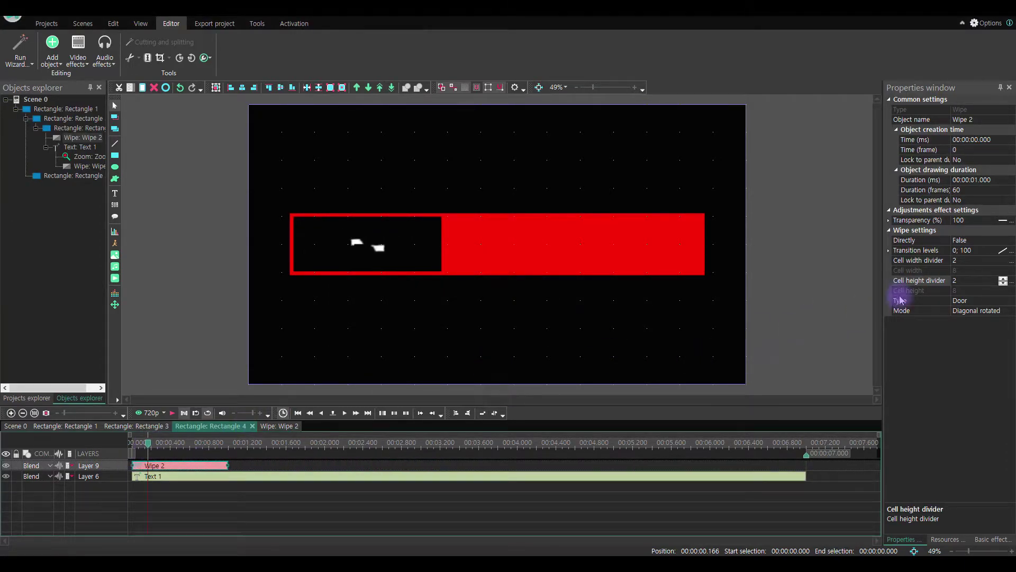
Step: Set the new wipe's Directly option to True and extend its duration to 2 seconds
left_click(982, 240)
left_click(1012, 241)
left_click(976, 252)
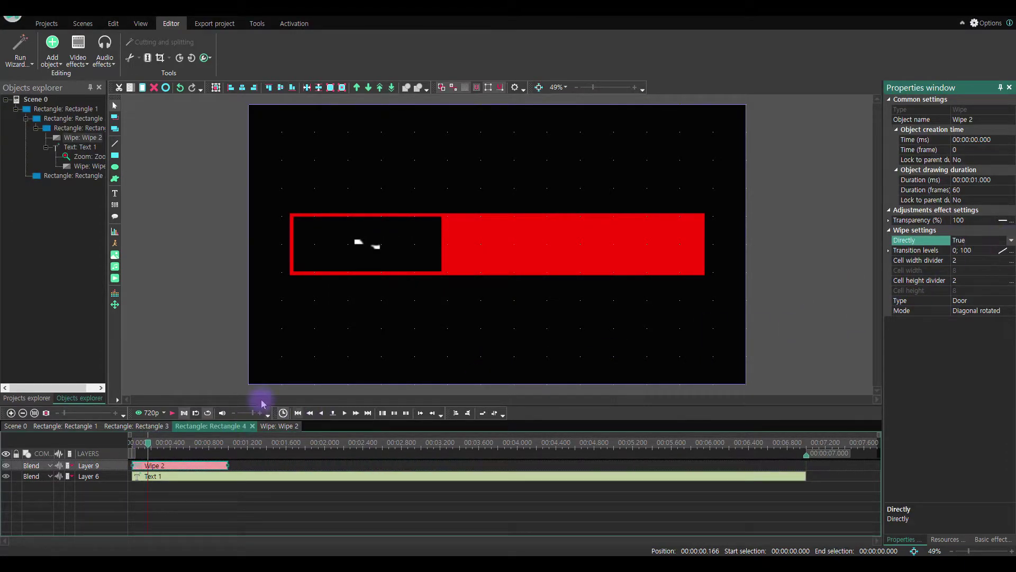
left_click(289, 442)
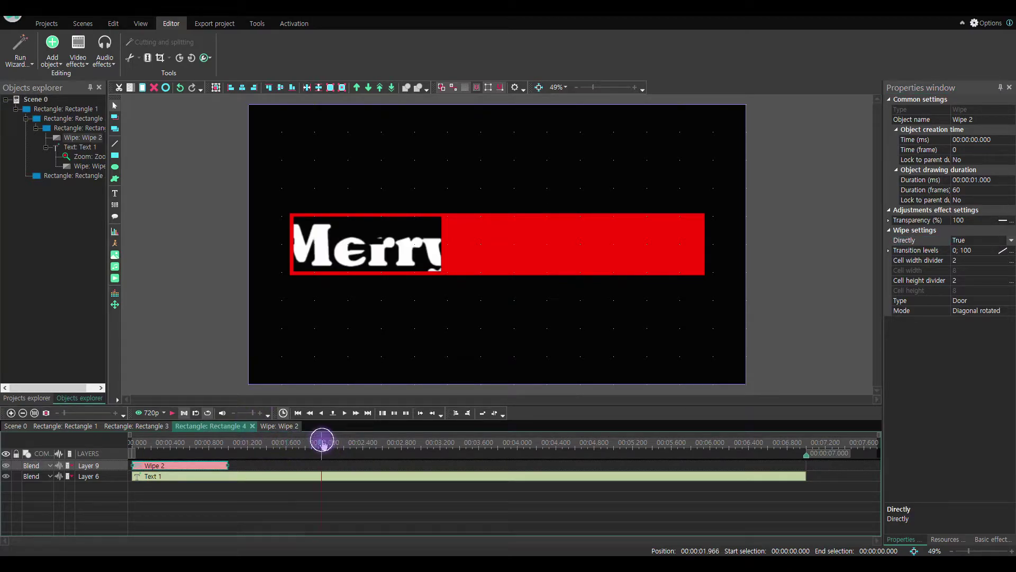
key("Right")
key("Right")
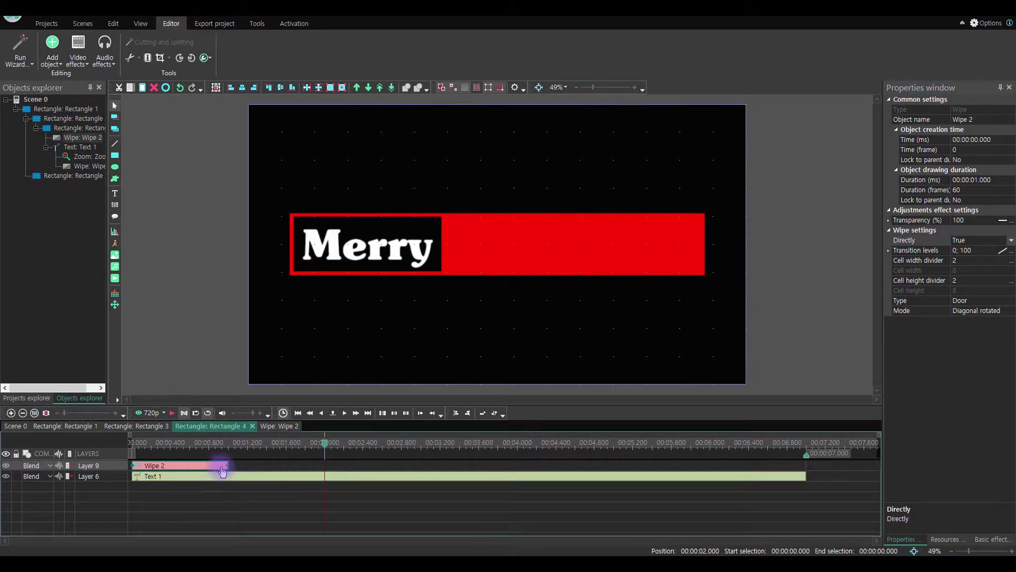
left_click_drag(226, 465, 322, 466)
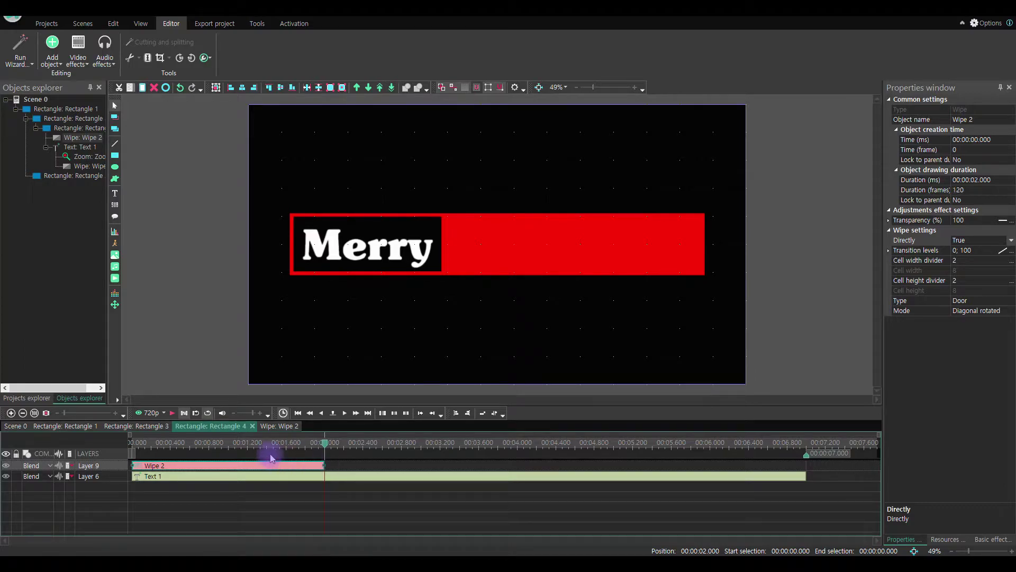
left_click(219, 443)
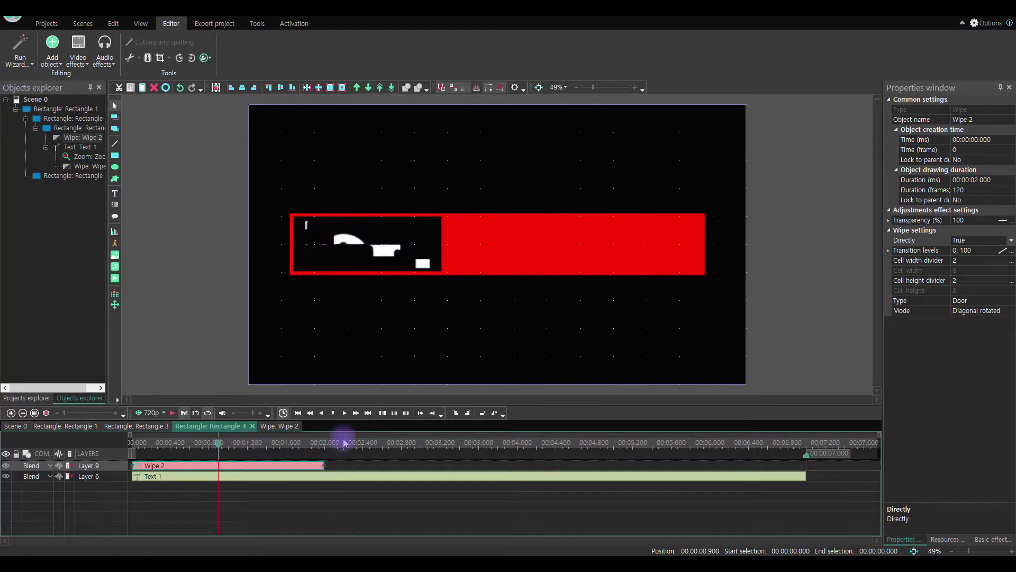
Step: Set the new wipe's cell width divider and cell height divider to 1
left_click(988, 262)
left_click(1003, 263)
left_click(980, 281)
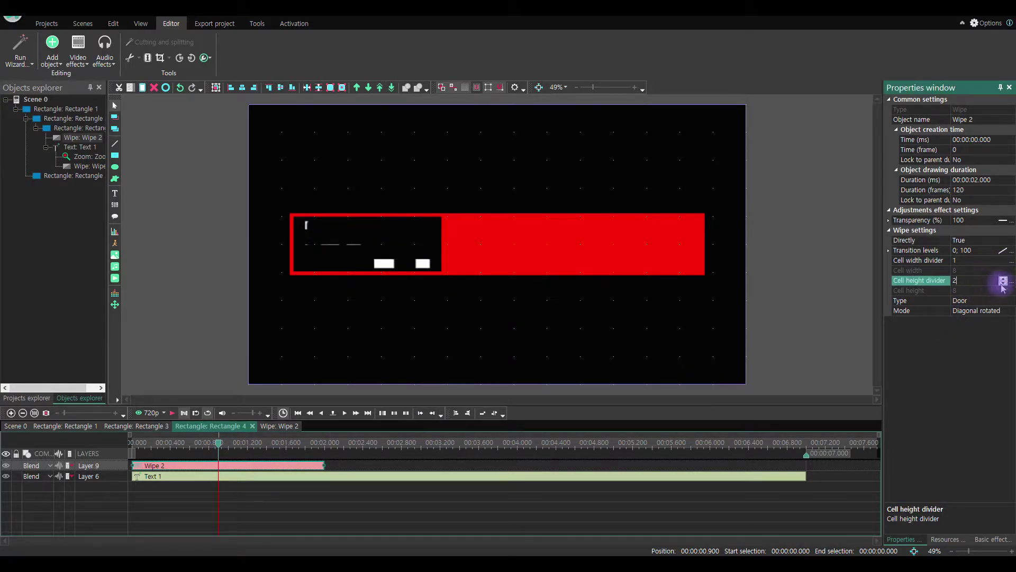
left_click(1003, 283)
Step: Change the new wipe's type to Clock with the "Two angle counter" mode and check the animation
left_click(984, 300)
left_click(1009, 300)
left_click(972, 371)
left_click(979, 311)
left_click(1010, 311)
scroll(964, 387, "down", 2)
left_click(944, 388)
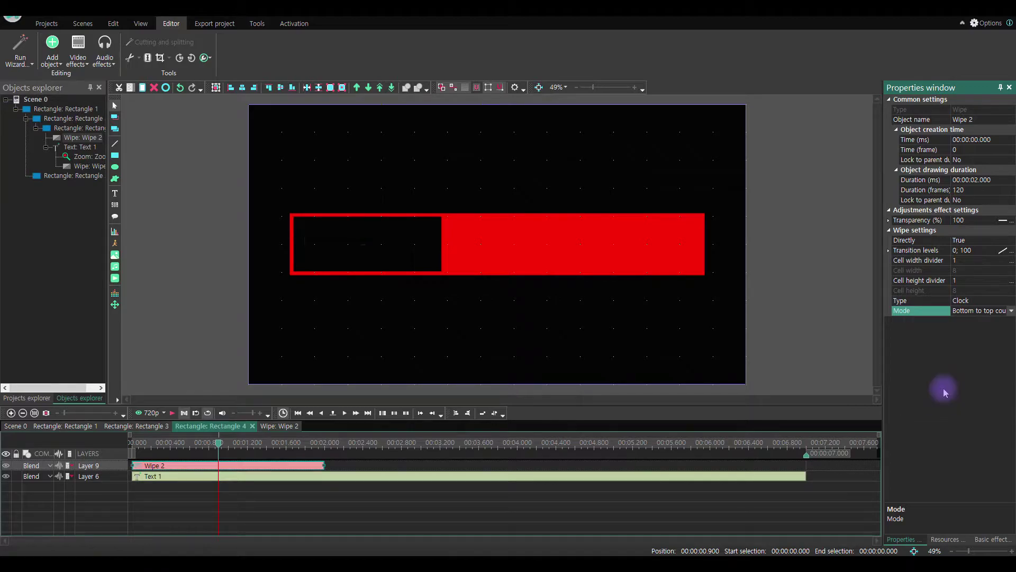
left_click(149, 442)
left_click(170, 443)
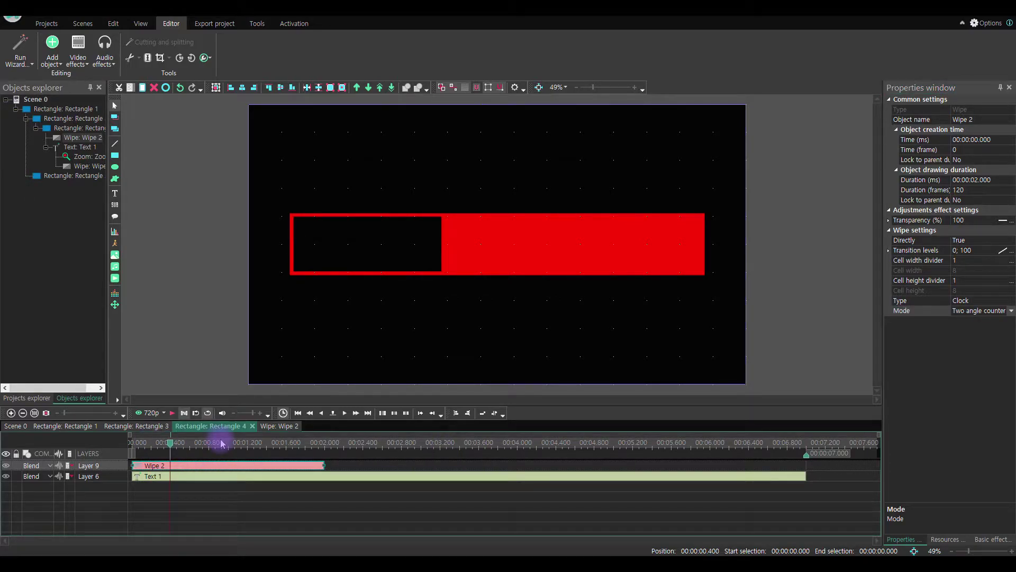
Step: Cut the Clock wipe out of the inner rectangle that holds the "Merry" text
double_click(199, 387)
double_click(199, 387)
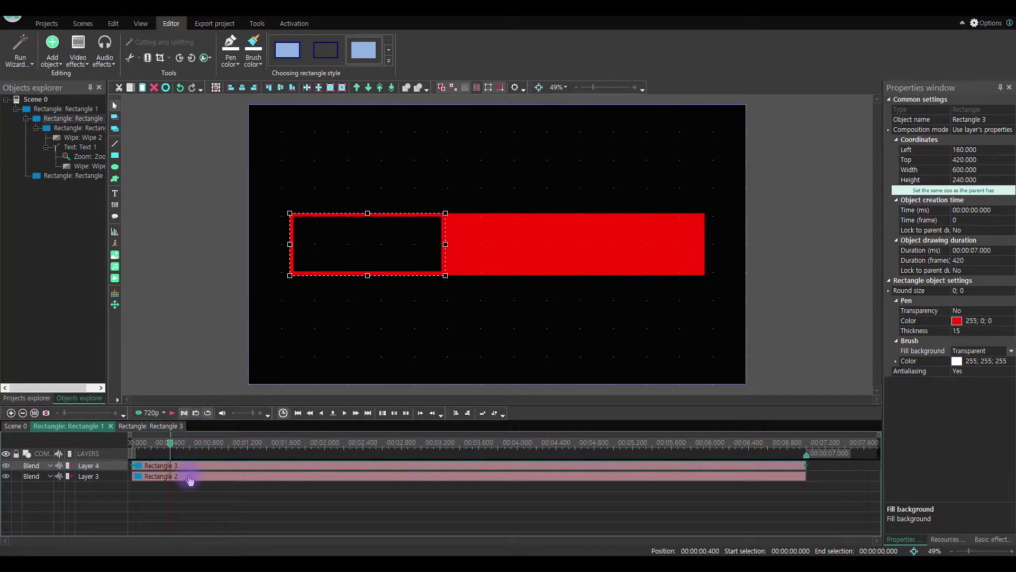
double_click(188, 469)
double_click(187, 467)
left_click(186, 465)
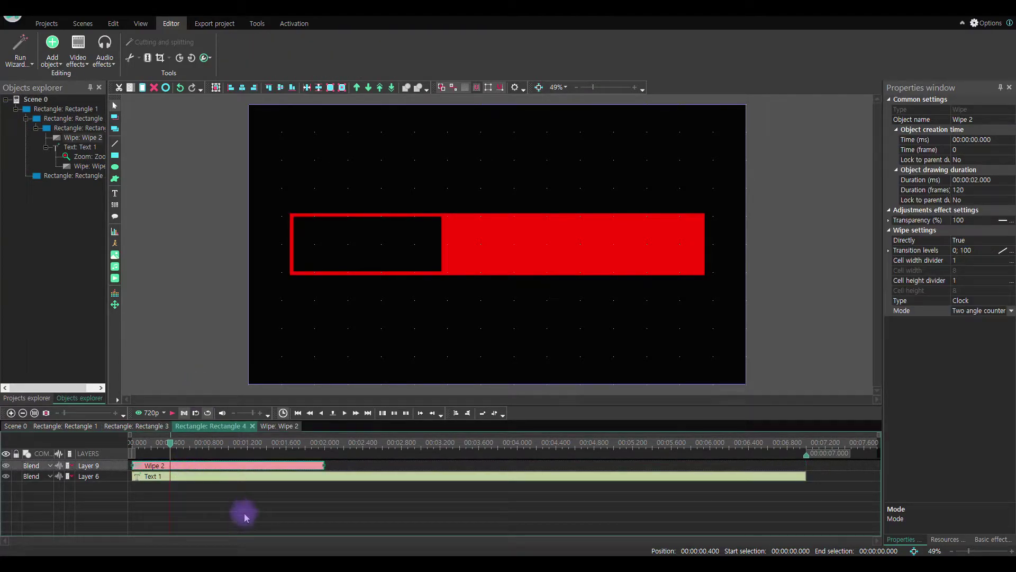
key("ctrl+x")
Step: Paste the Clock wipe inside the outer red-outlined rectangle and scrub through the reveal
double_click(192, 352)
double_click(193, 352)
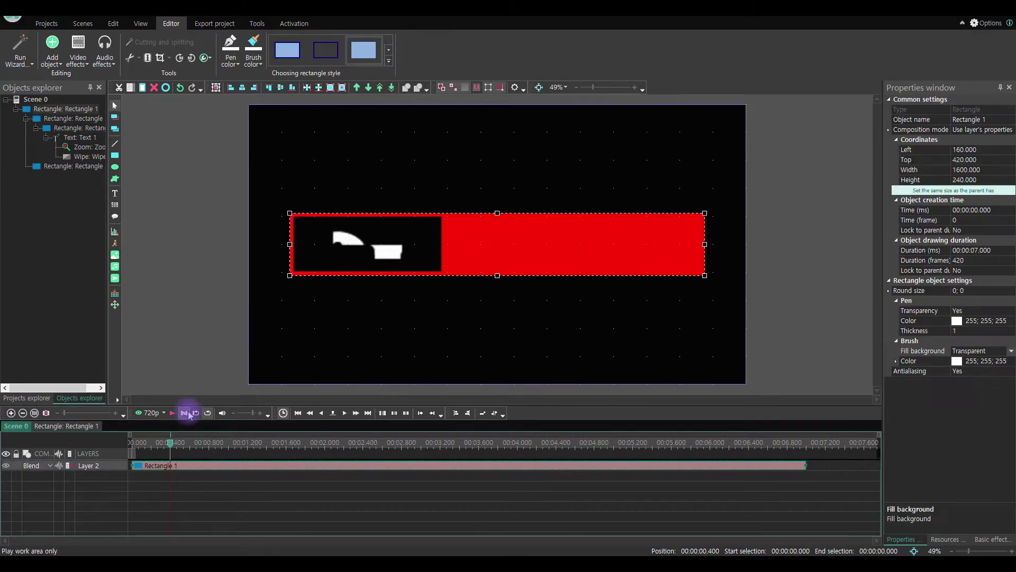
double_click(178, 467)
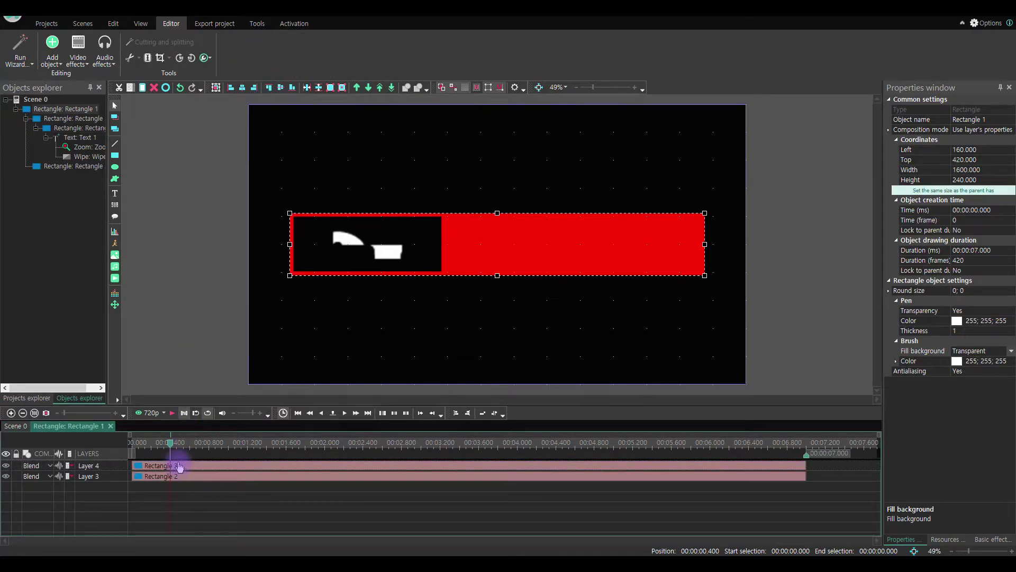
left_click(179, 467)
double_click(179, 466)
left_click(192, 510)
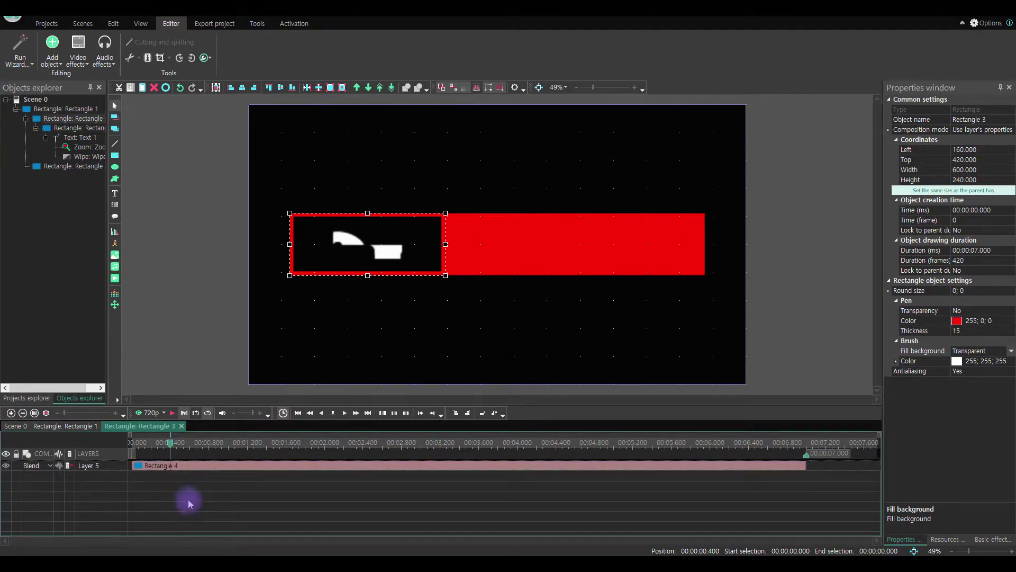
key("ctrl+v")
left_click(222, 443)
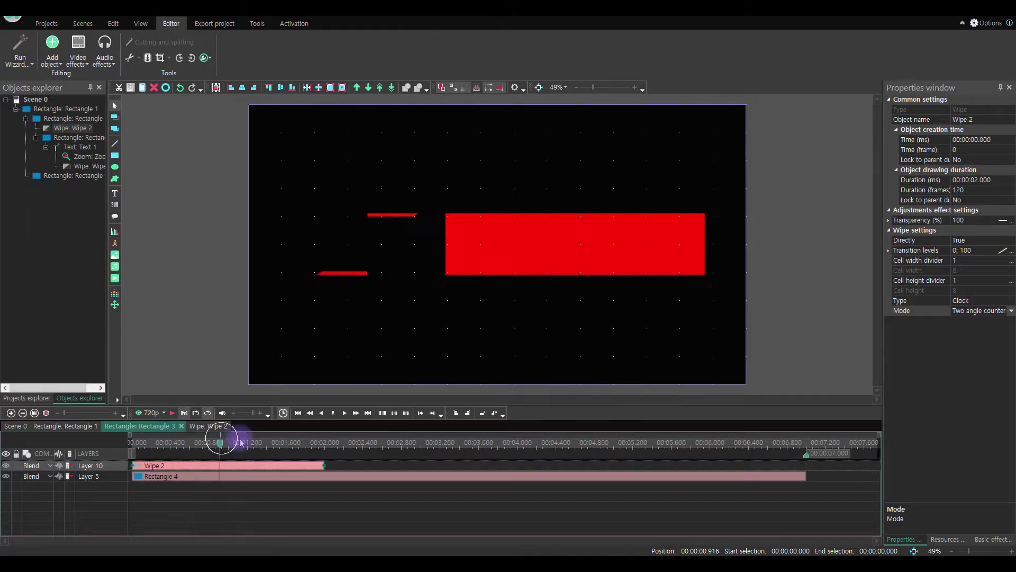
left_click_drag(222, 442, 283, 441)
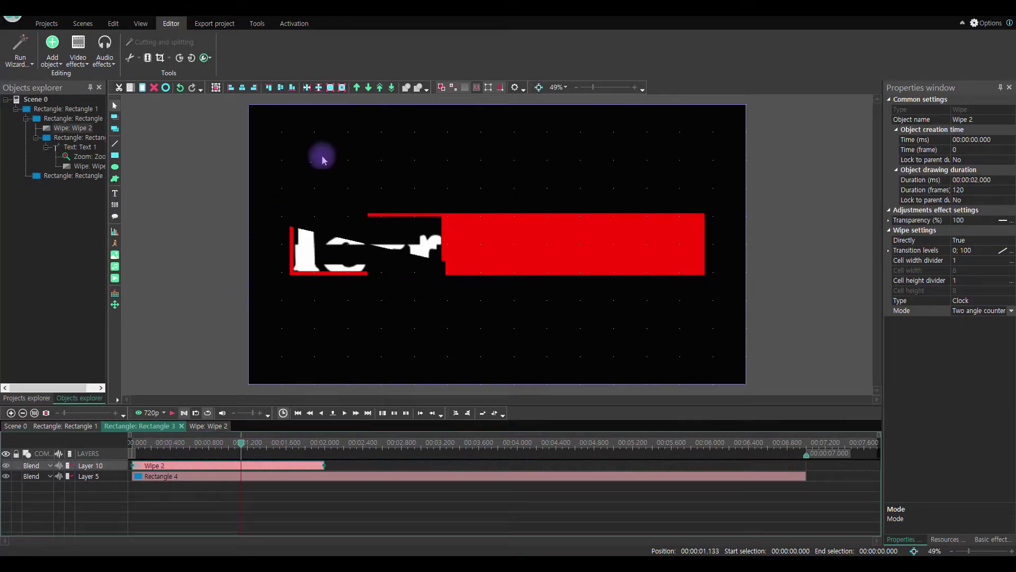
Step: Move the Clock wipe's layer below the inner rectangle's layer and preview the animation
left_click(370, 88)
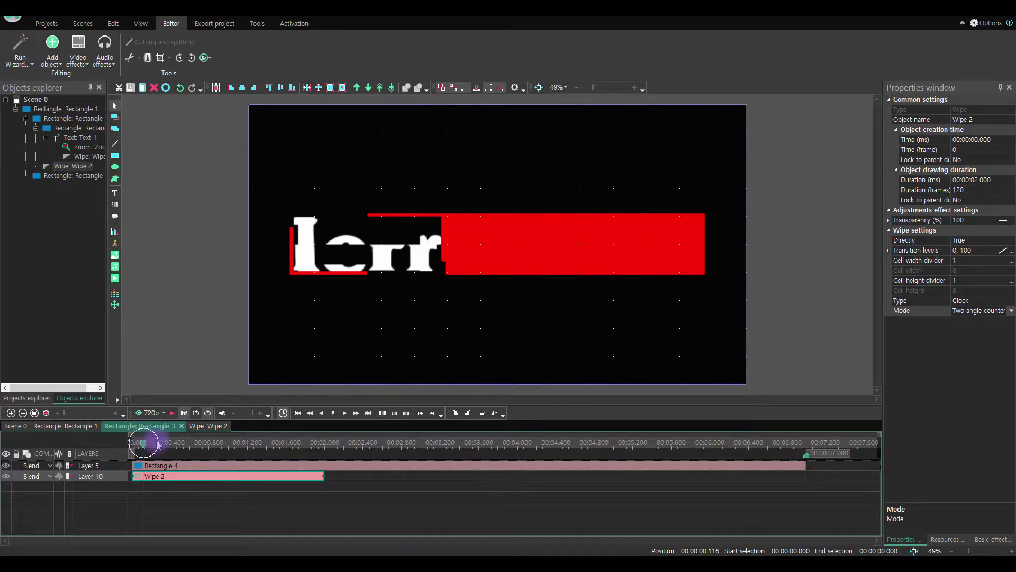
left_click(172, 413)
left_click(144, 444)
left_click(144, 444)
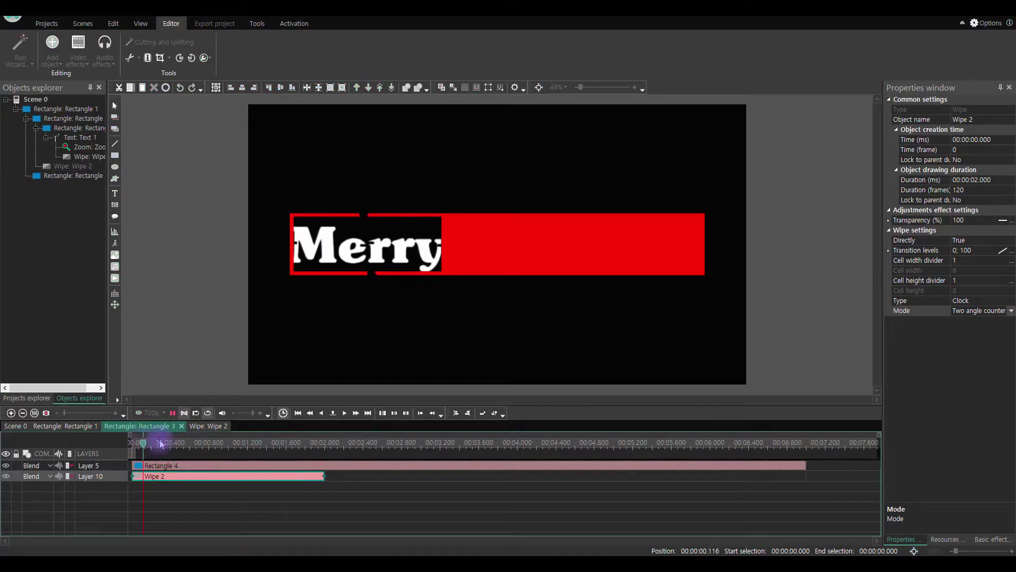
left_click(173, 414)
Step: Add a Movement inside the red-outlined rectangle at 5 seconds, placing its point near the frame centre at about X 959, Y 551
double_click(198, 362)
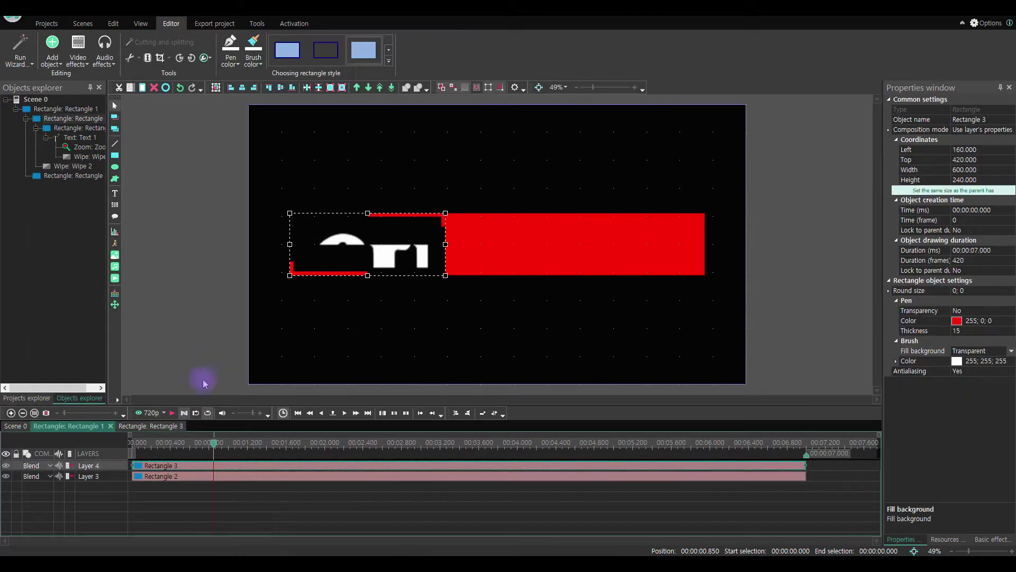
double_click(238, 468)
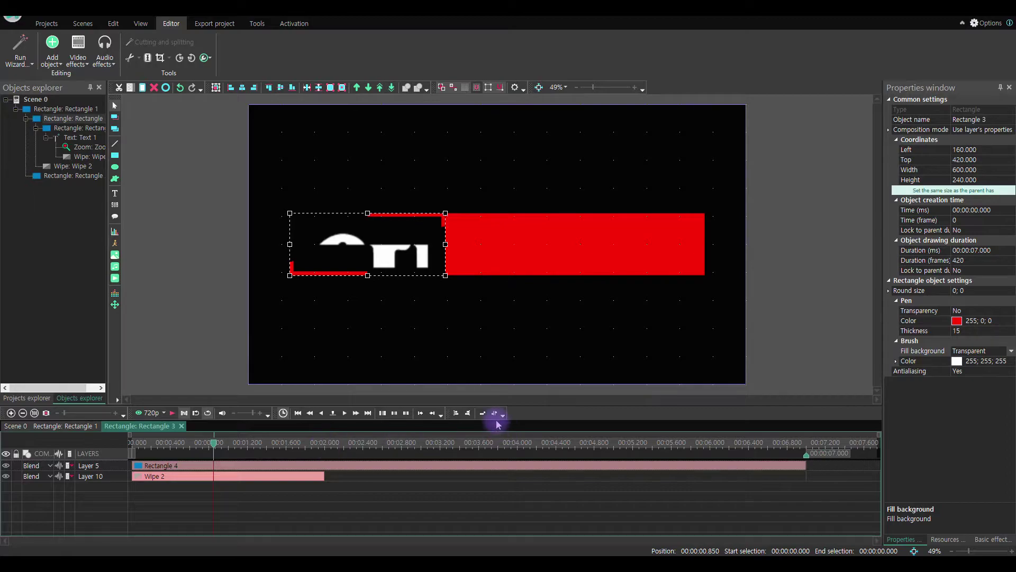
left_click(626, 445)
key("Left")
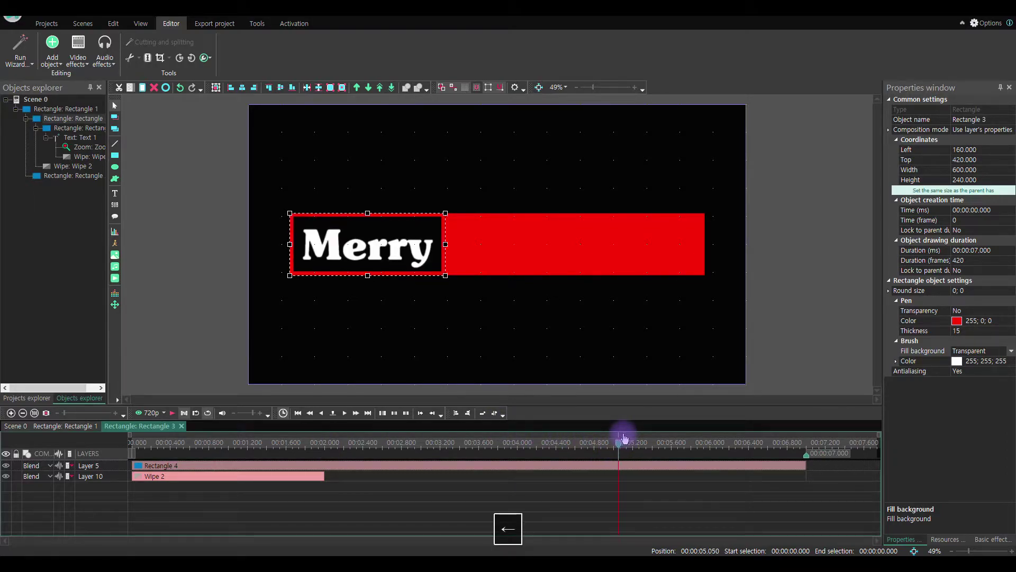
left_click(115, 305)
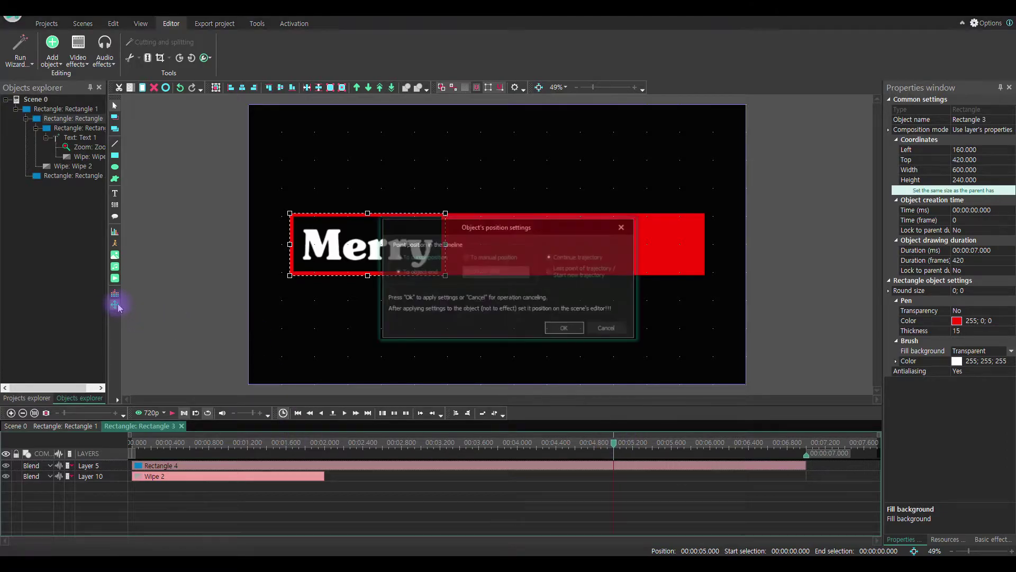
left_click(565, 328)
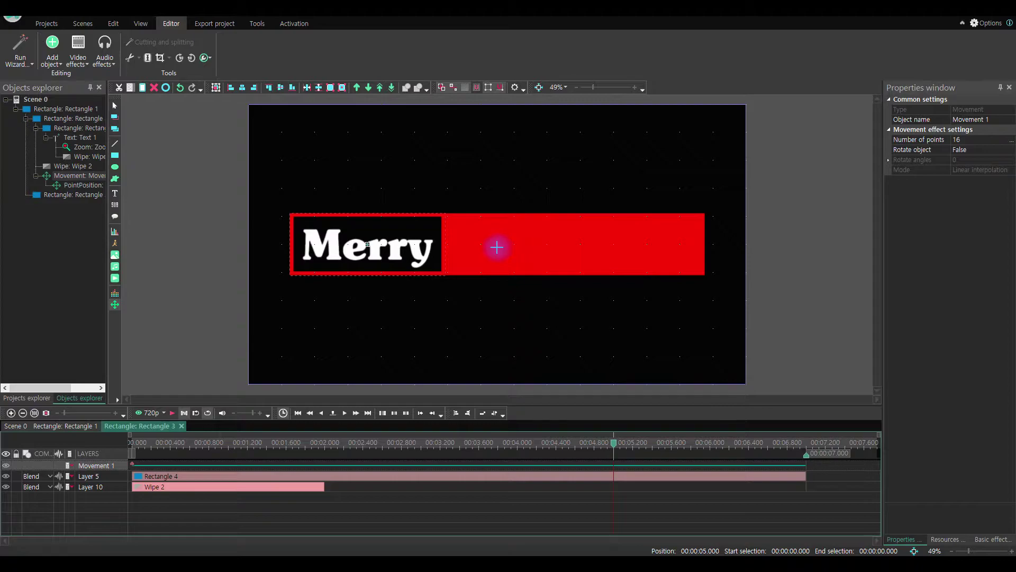
left_click(496, 247)
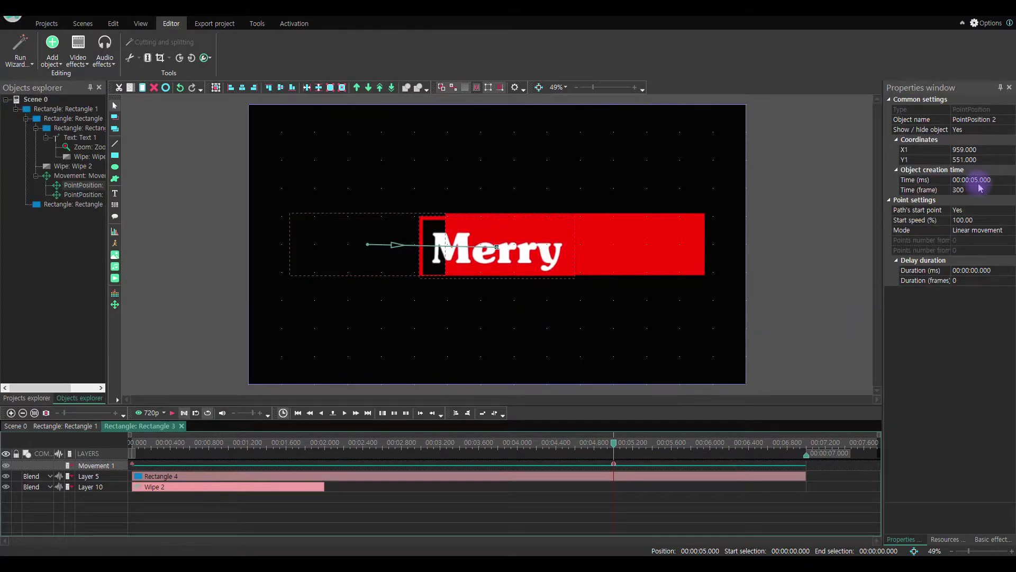
Step: Set the coordinates of the movement point at 5 seconds to X 960, Y 540
left_click(978, 159)
left_click(1012, 162)
left_click(1012, 163)
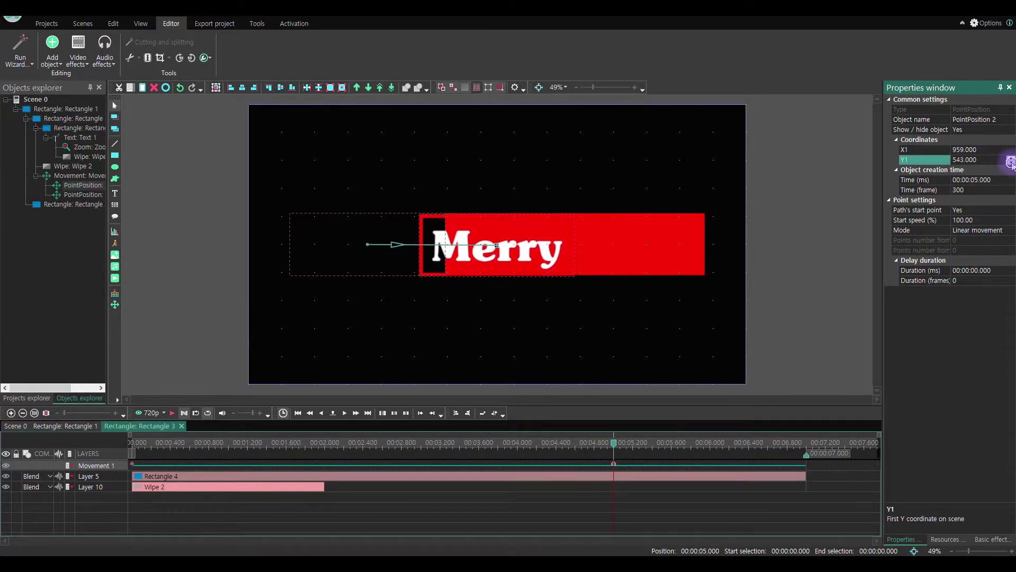
left_click(1005, 149)
left_click(1011, 148)
Step: Swap the two movement points in time so the path starts at X 960 and reaches X 460 at 5 seconds
left_click(133, 463)
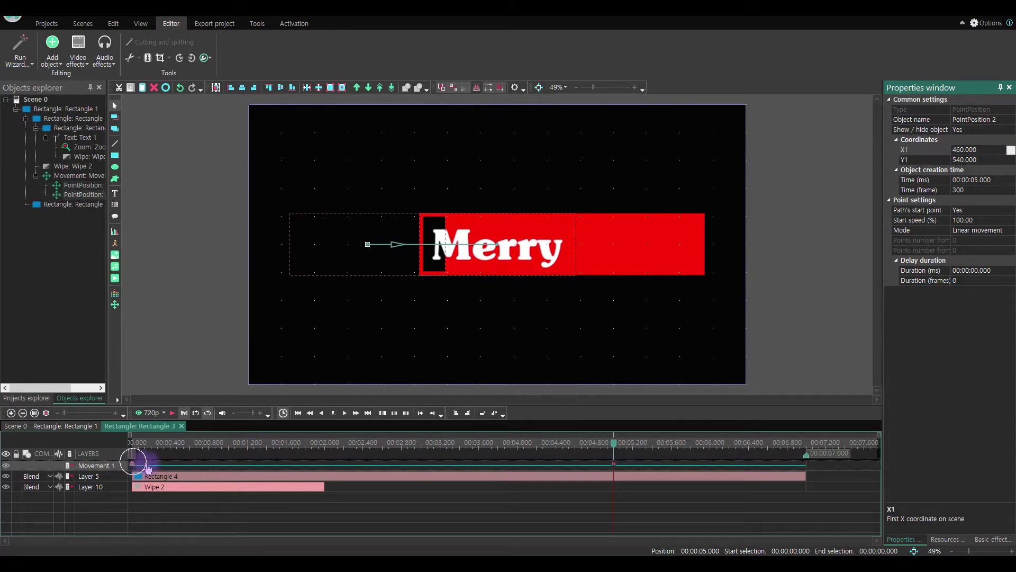
left_click(613, 464)
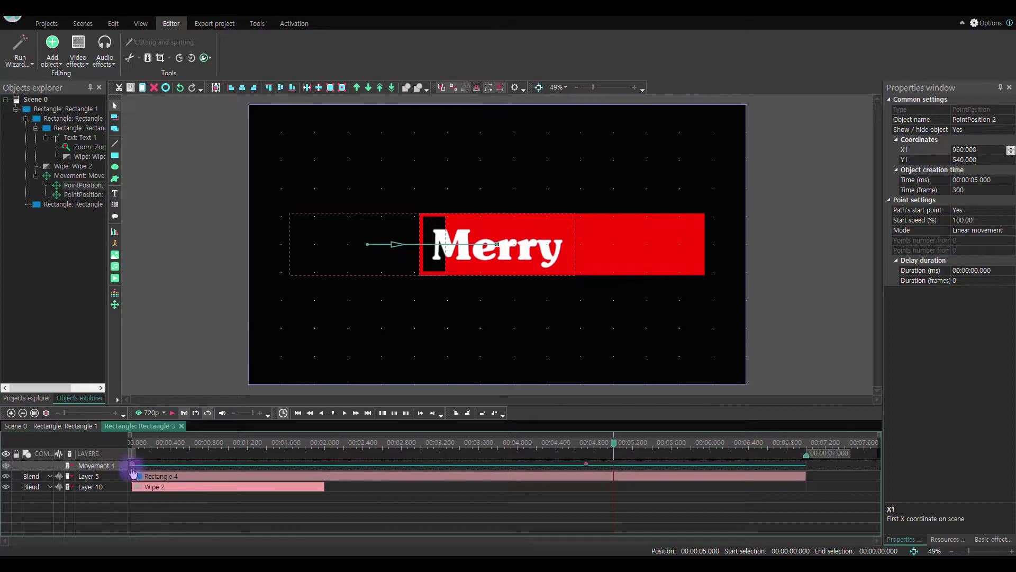
left_click_drag(133, 472, 132, 466)
left_click_drag(586, 465, 612, 464)
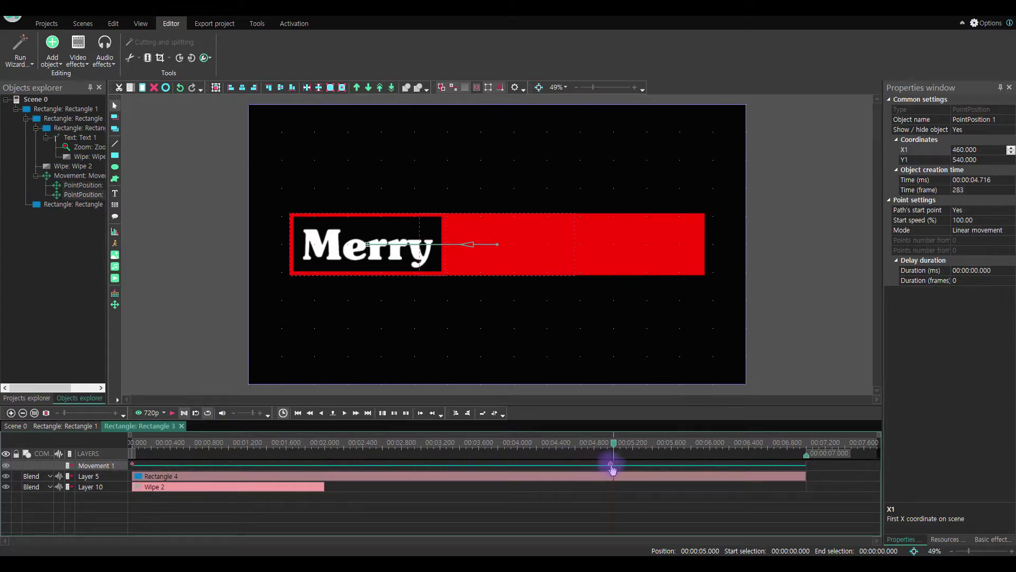
Step: Duplicate the starting movement point at 2.5 seconds to hold the box in place, and preview the movement
left_click(379, 445)
key("Left")
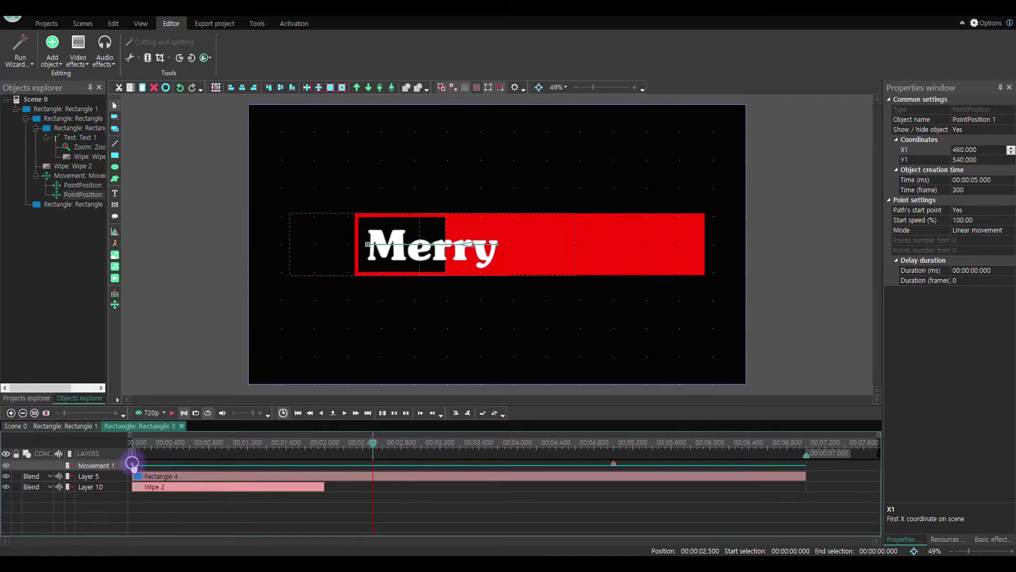
left_click(132, 465)
key("ctrl+c")
key("ctrl+v")
left_click_drag(133, 469, 373, 464)
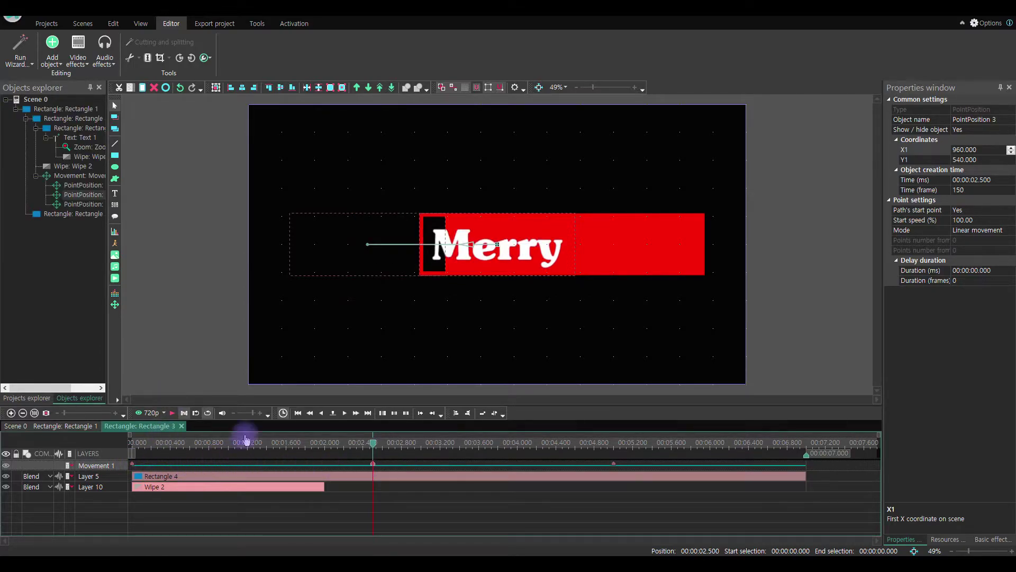
left_click(172, 413)
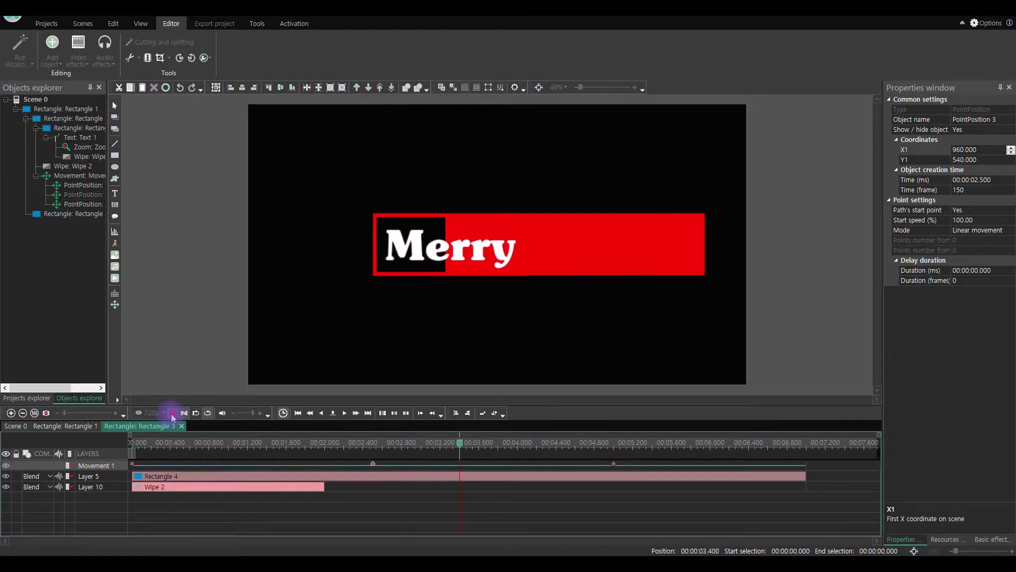
left_click(172, 413)
Step: Paste a copy of the red-outlined rectangle into the parent rectangle and hide the copy's layer
double_click(195, 342)
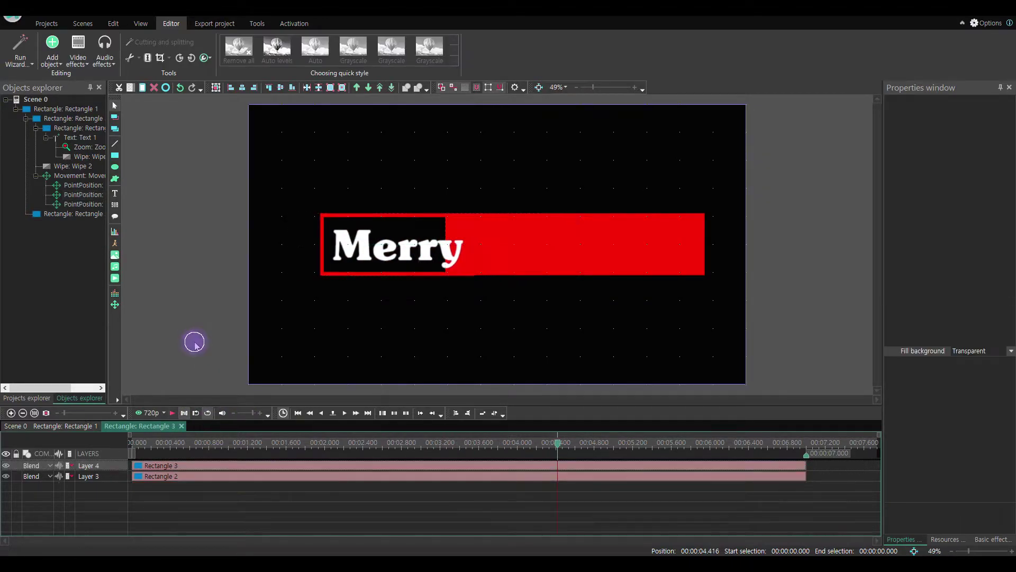
key("ctrl+v")
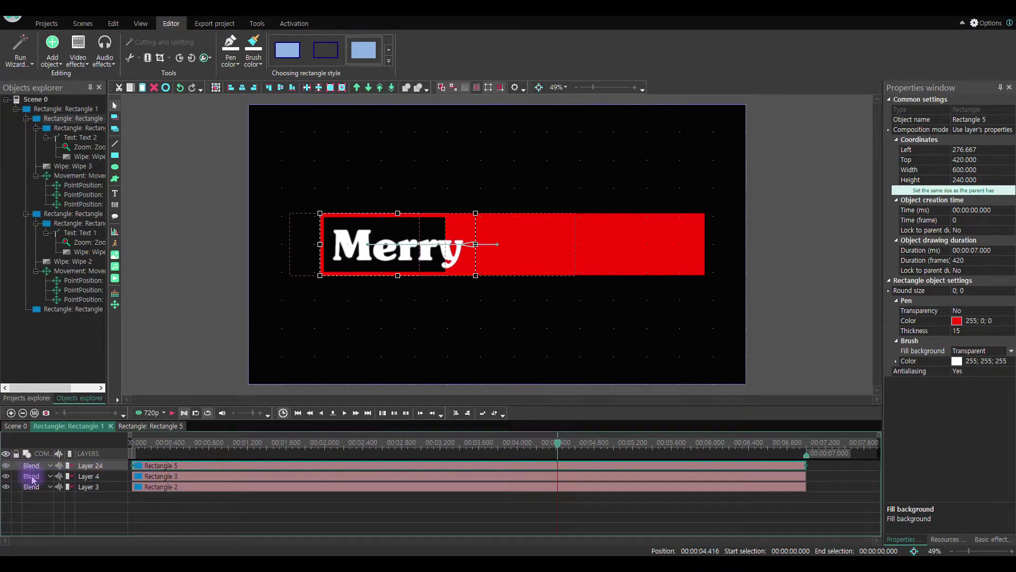
left_click(5, 466)
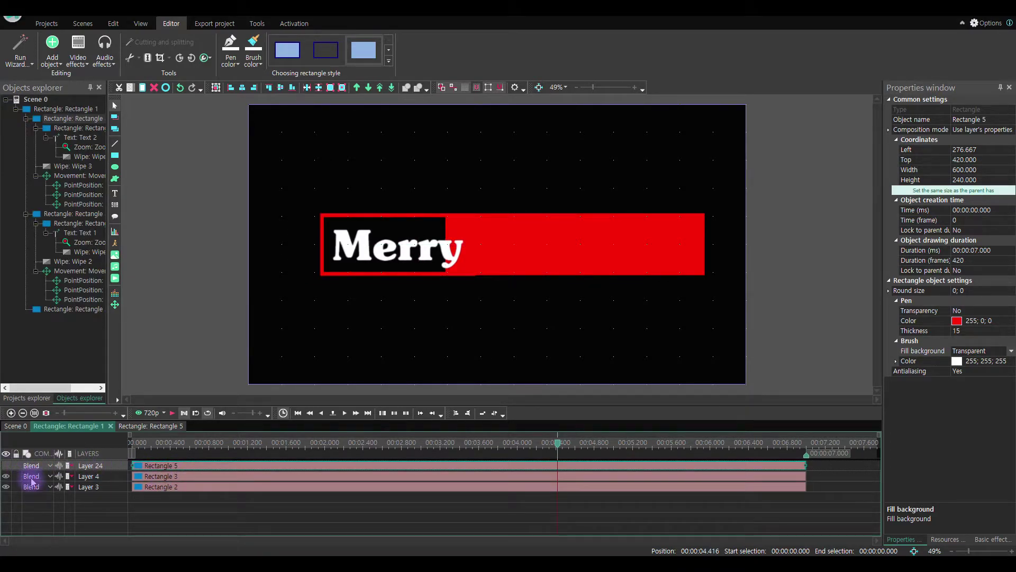
Step: Set the composition mode of the original outlined rectangle's layer to Clear
left_click(31, 476)
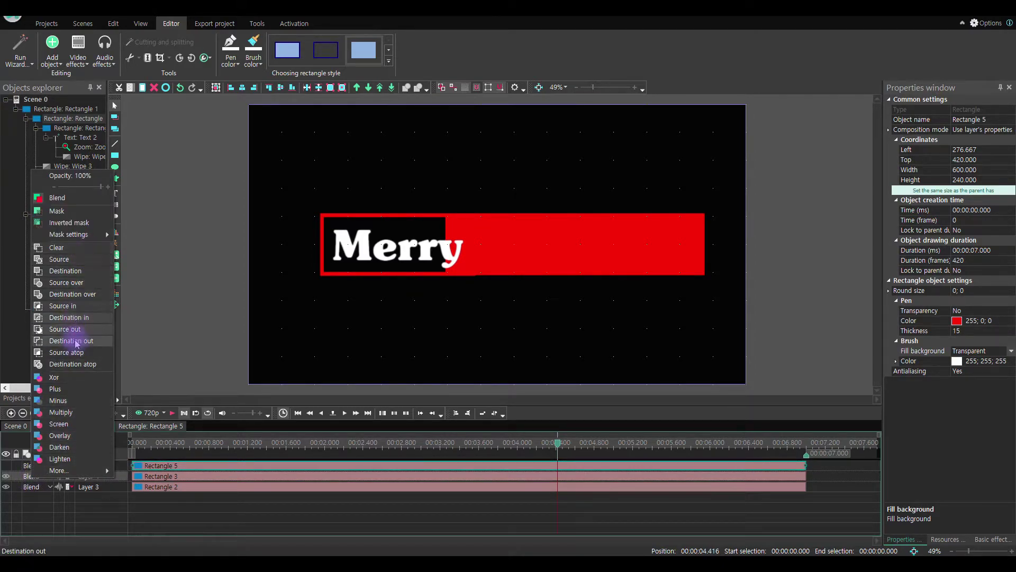
left_click(74, 247)
left_click(157, 345)
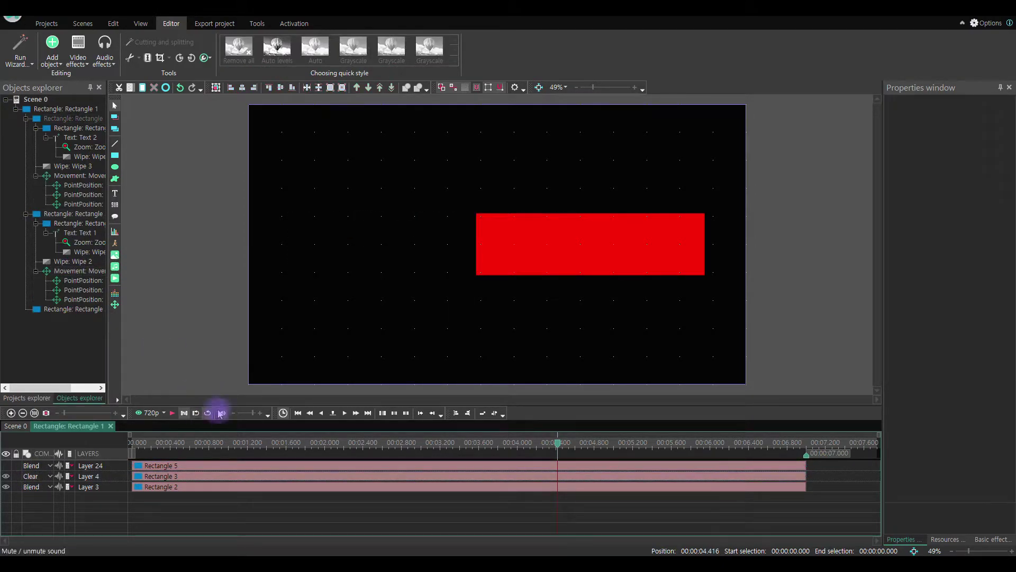
Step: Show the copied outlined rectangle's layer again and preview how the cut-out follows the moving box
left_click(5, 467)
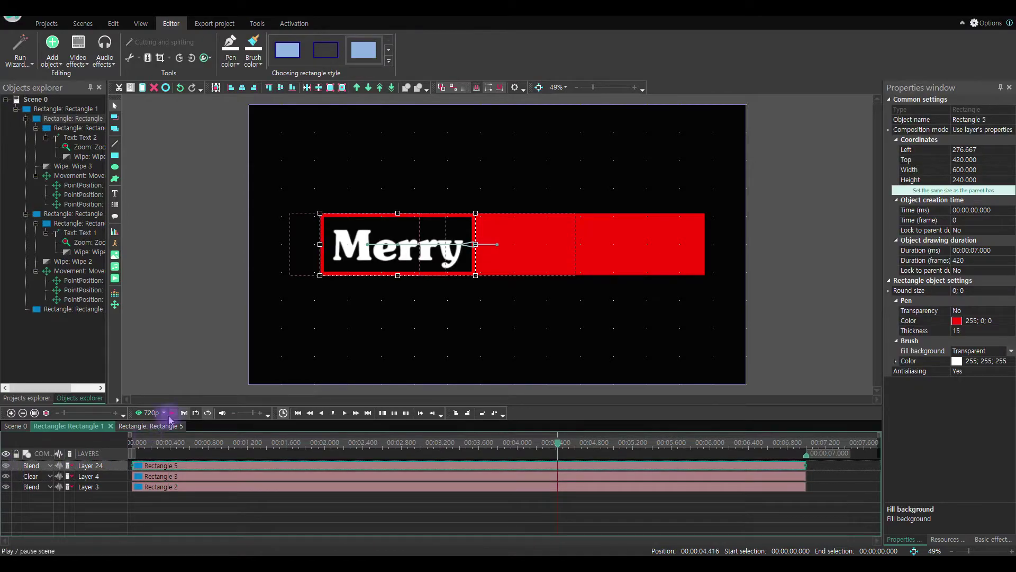
left_click(172, 413)
left_click(449, 445)
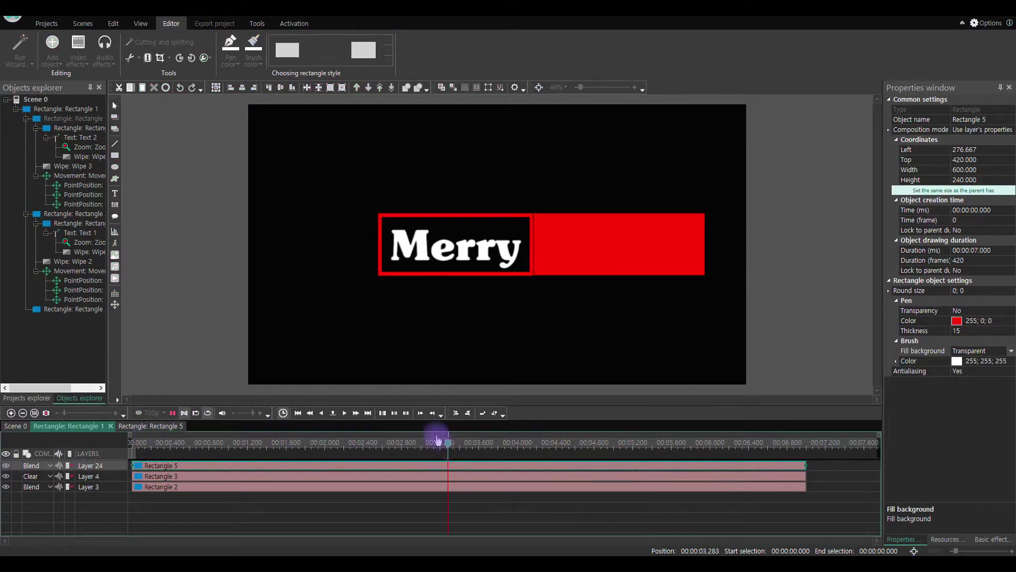
left_click(172, 413)
left_click(193, 354)
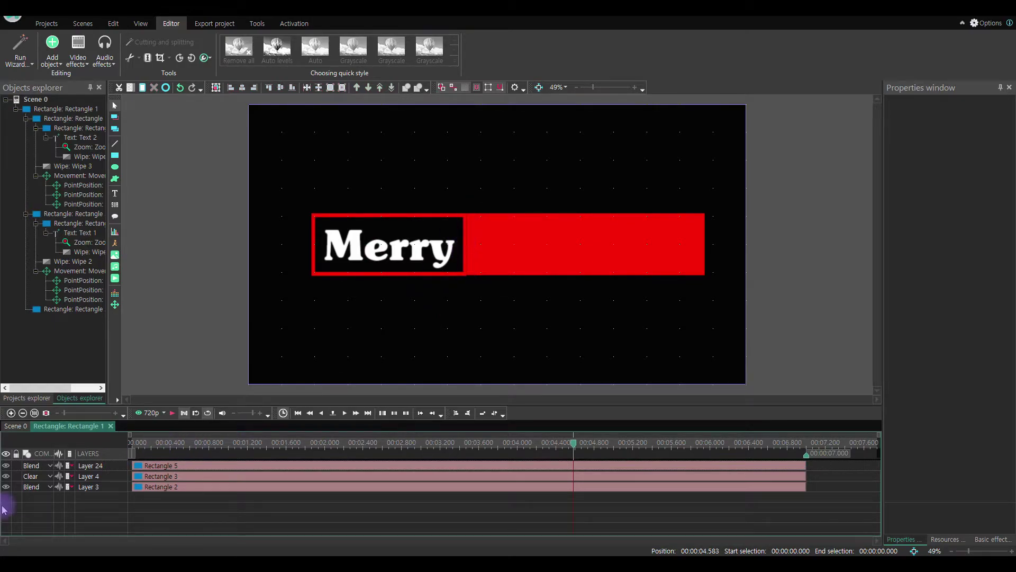
Step: Try to nudge the Clear-mode rectangle to the left with the copy temporarily hidden
left_click(6, 466)
left_click(175, 478)
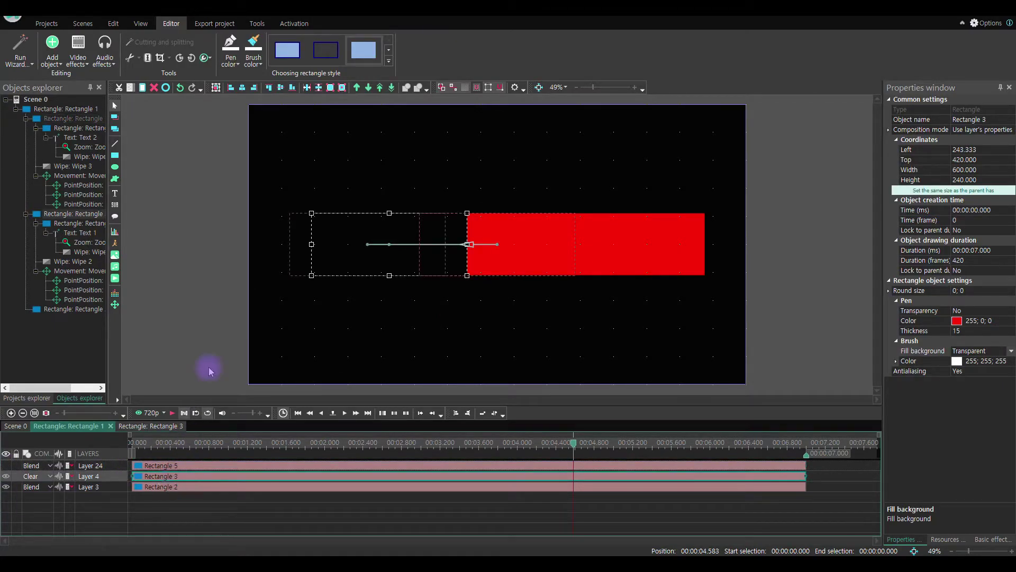
key("Left")
left_click(6, 465)
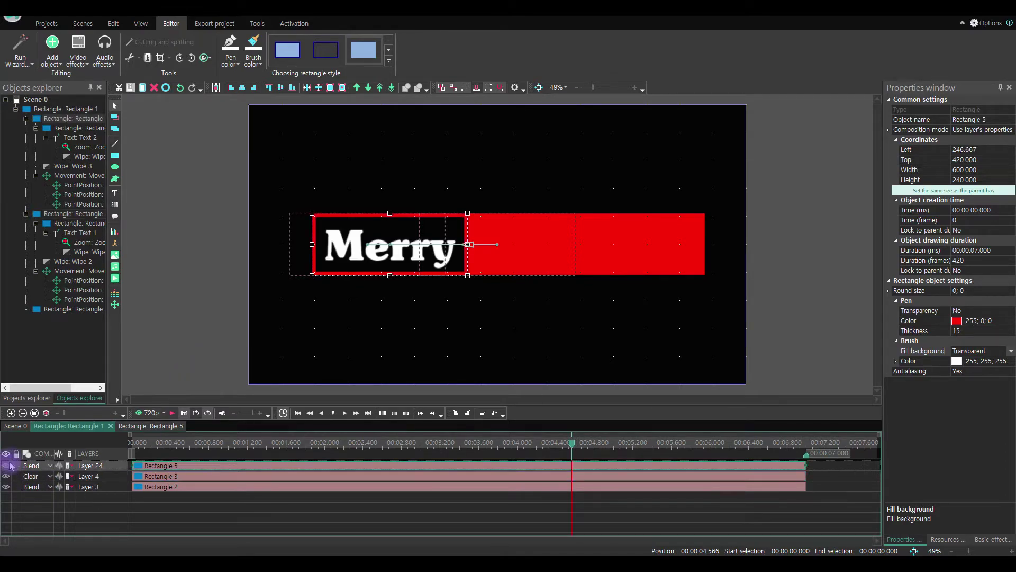
left_click(239, 316)
Step: Hide the copy, nudge the Clear-mode rectangle left to a Left coordinate of 243, and show the copy again
left_click(6, 466)
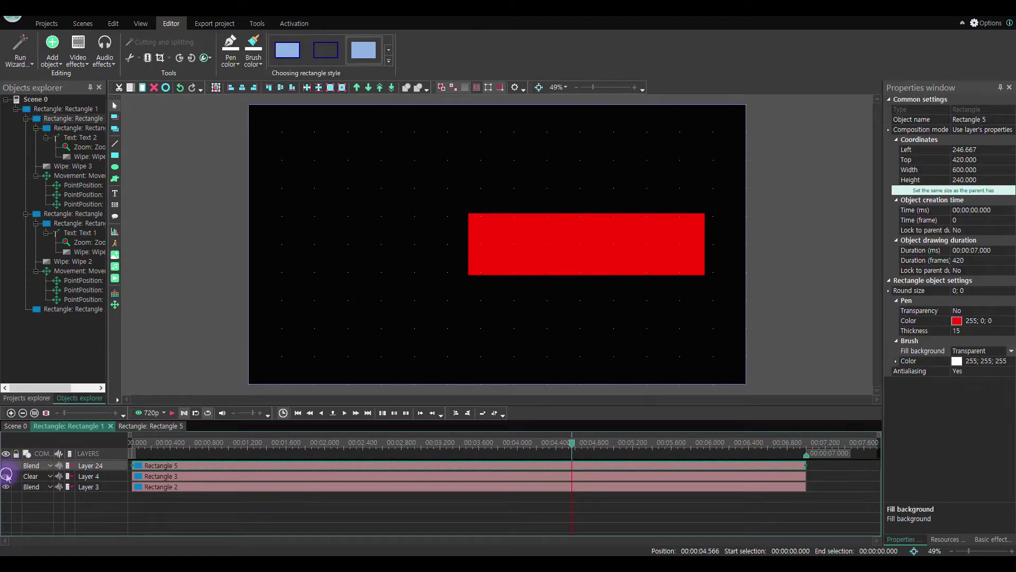
left_click(6, 476)
left_click(189, 336)
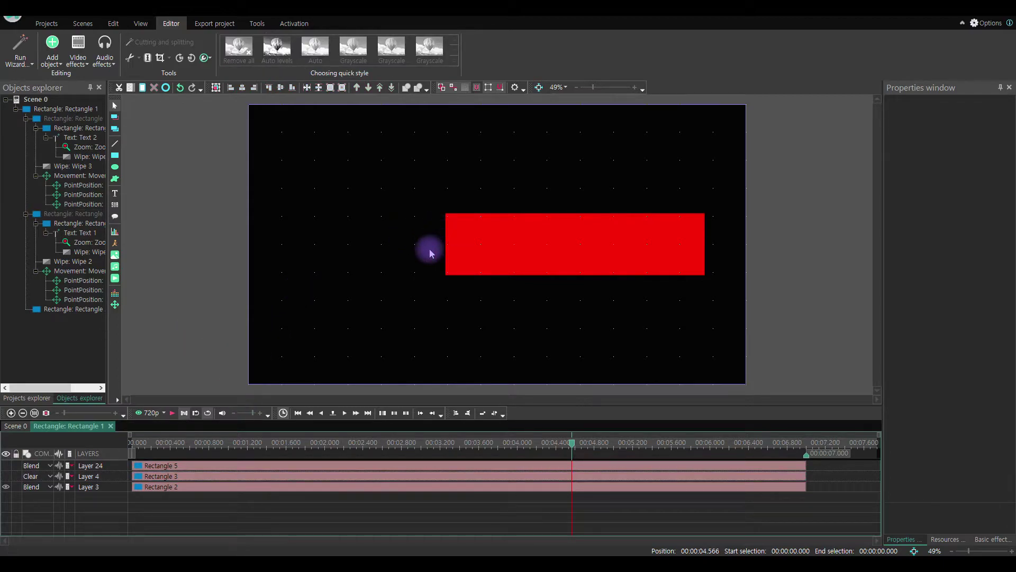
left_click(6, 476)
left_click(353, 258)
left_click(369, 256)
key("Left")
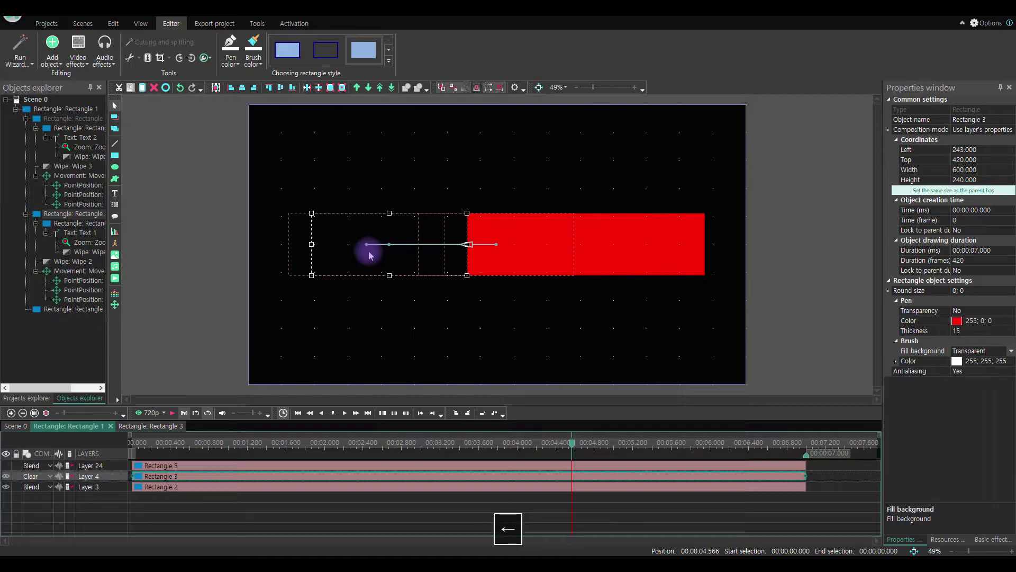
left_click(6, 465)
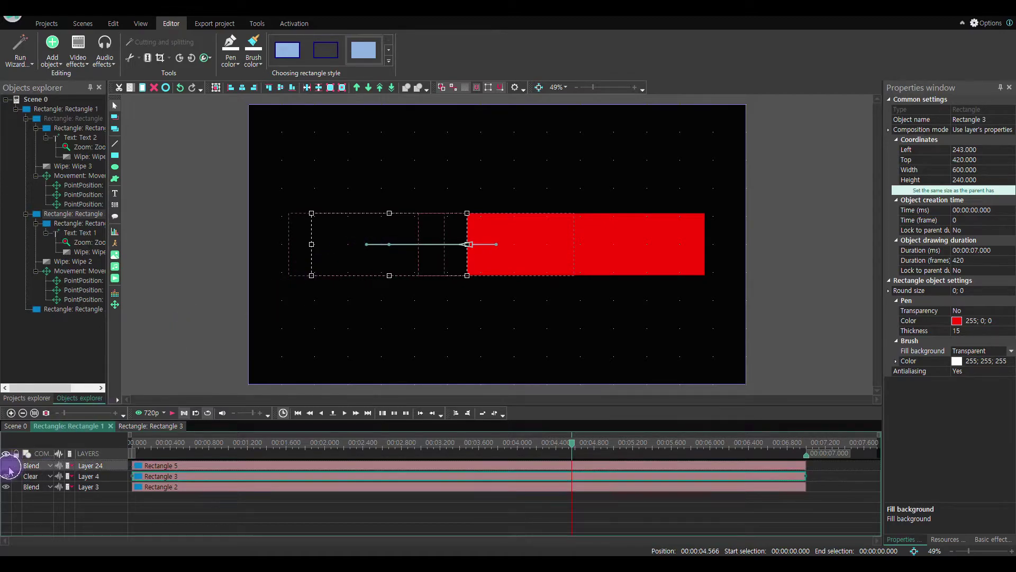
left_click(178, 372)
Step: Examine the seam between the "Merry" box and the solid red section at 100% zoom, returning to Scene 0 at 60%
left_click(566, 87)
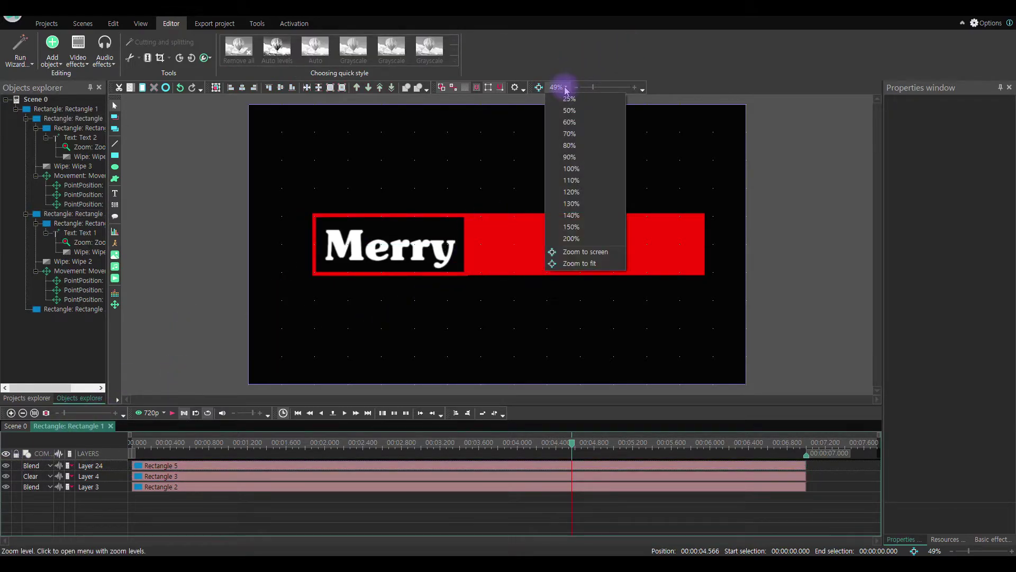
left_click(575, 176)
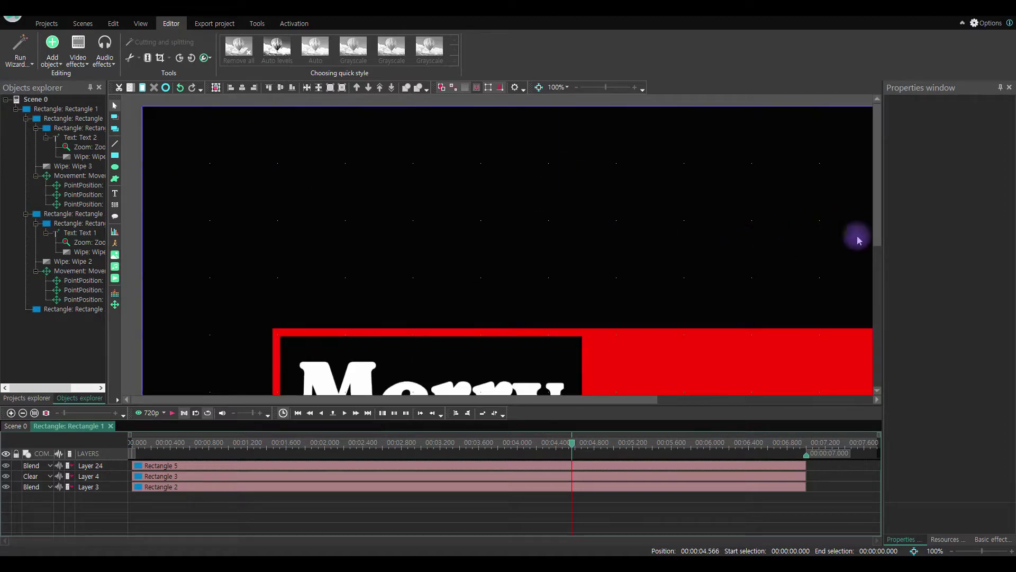
left_click_drag(875, 229, 875, 311)
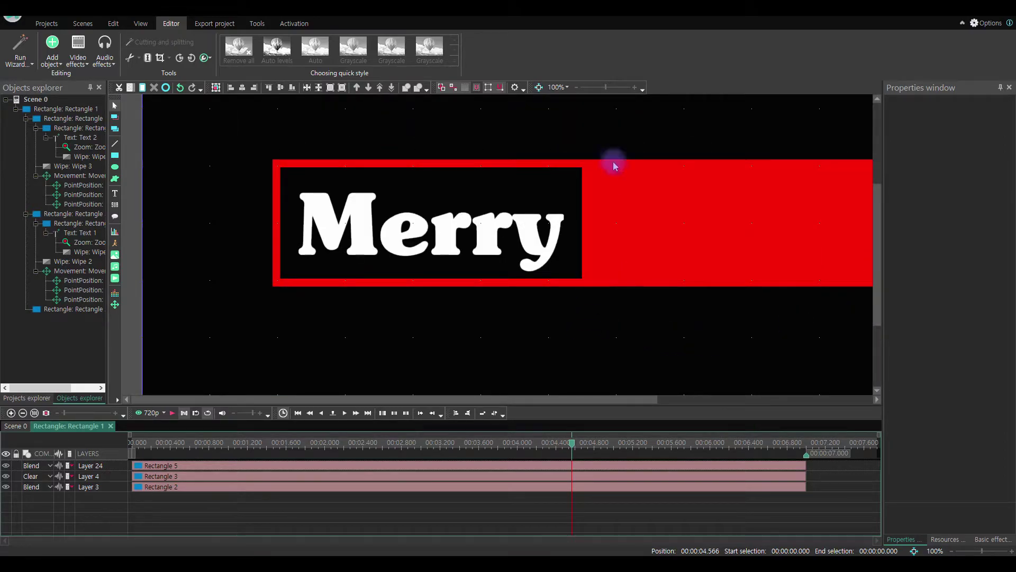
left_click(136, 340)
left_click(137, 345)
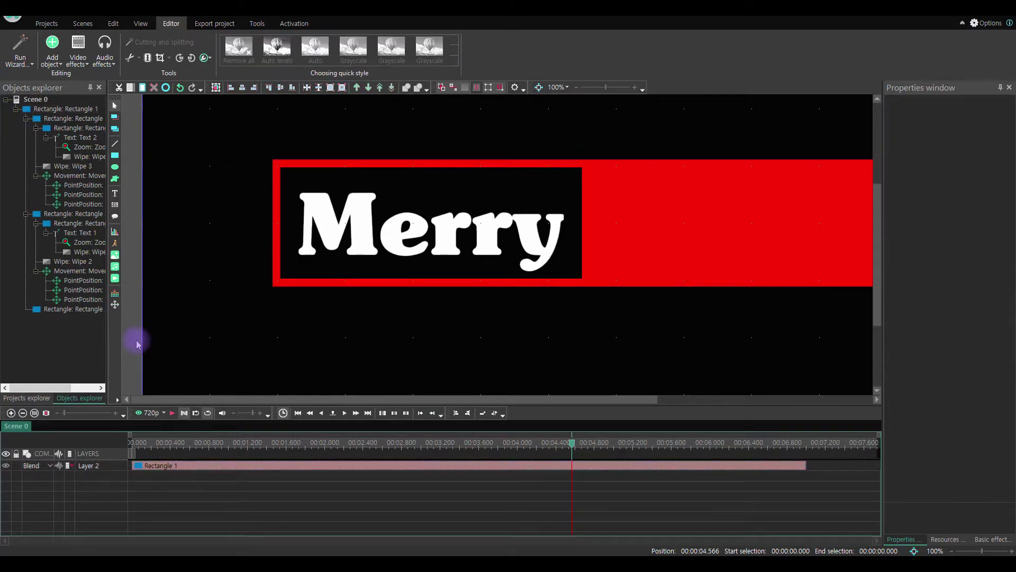
left_click(565, 87)
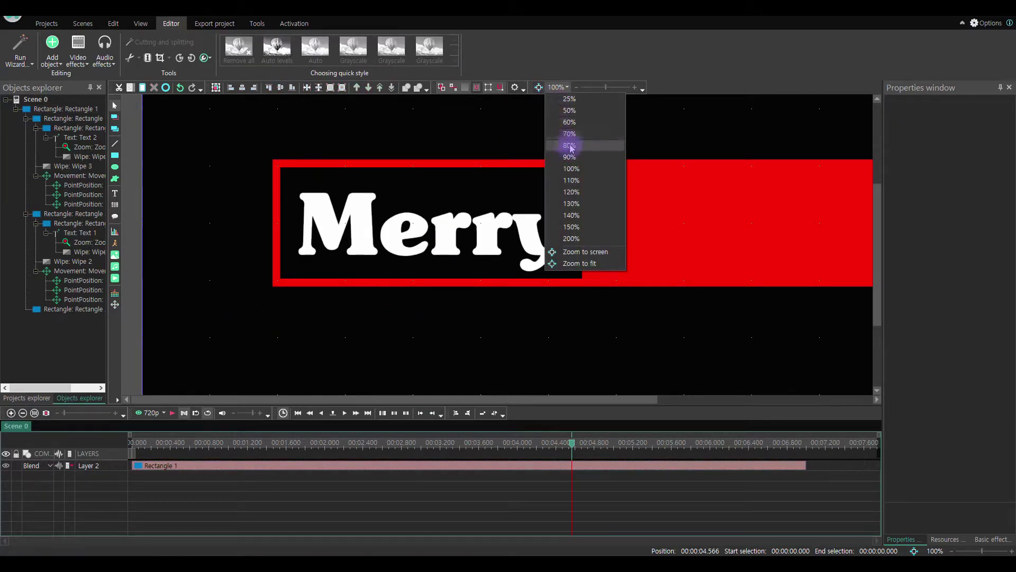
left_click(570, 122)
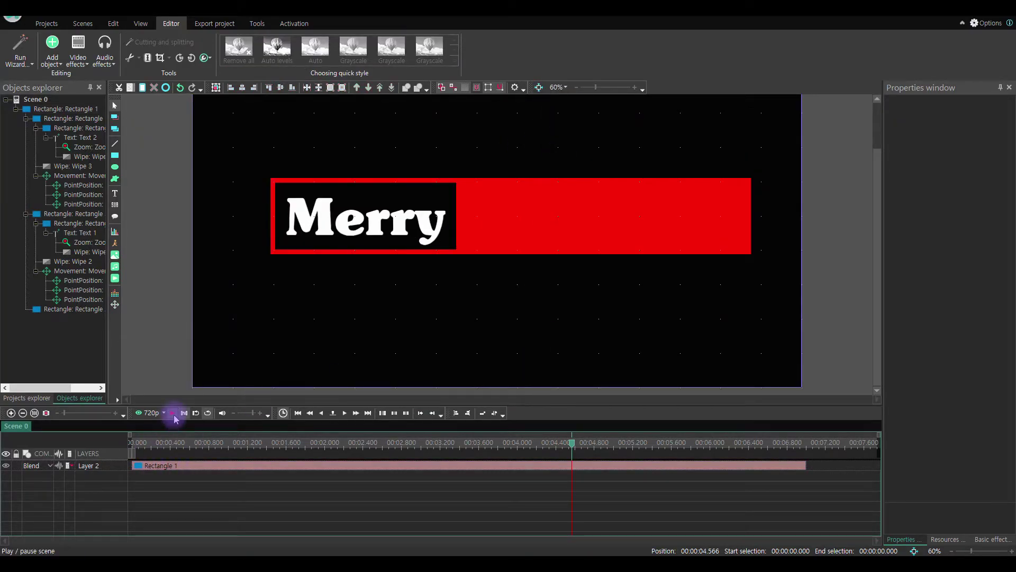
Step: Copy the "Merry" text from the inner rectangle nested inside the copied outlined rectangle
double_click(175, 465)
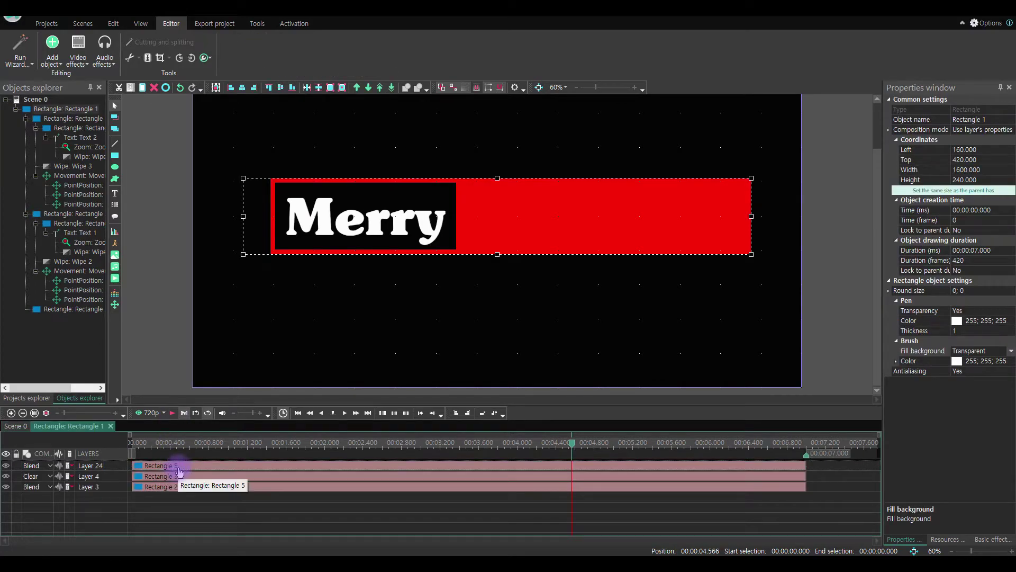
double_click(177, 467)
double_click(182, 478)
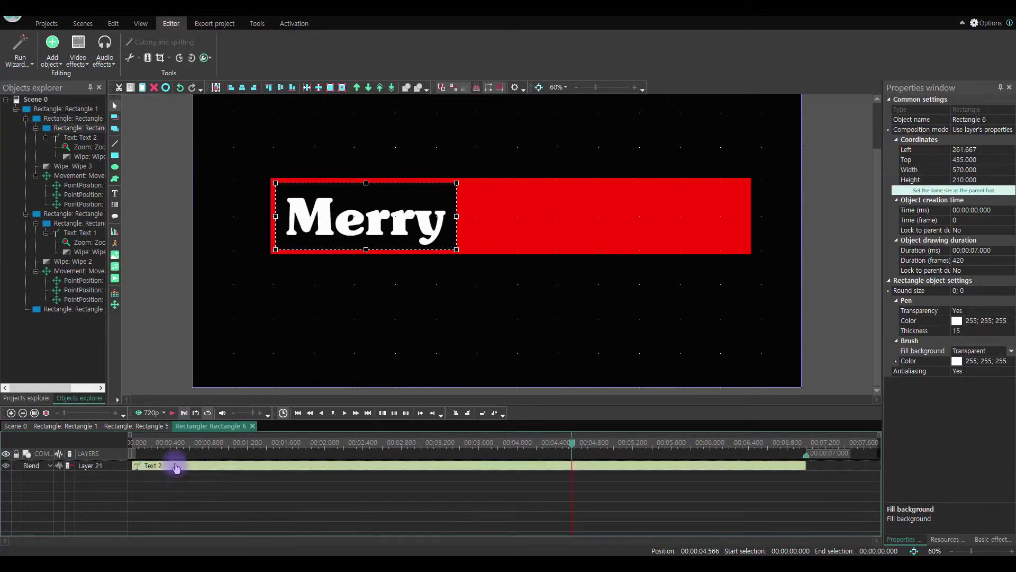
left_click(177, 465)
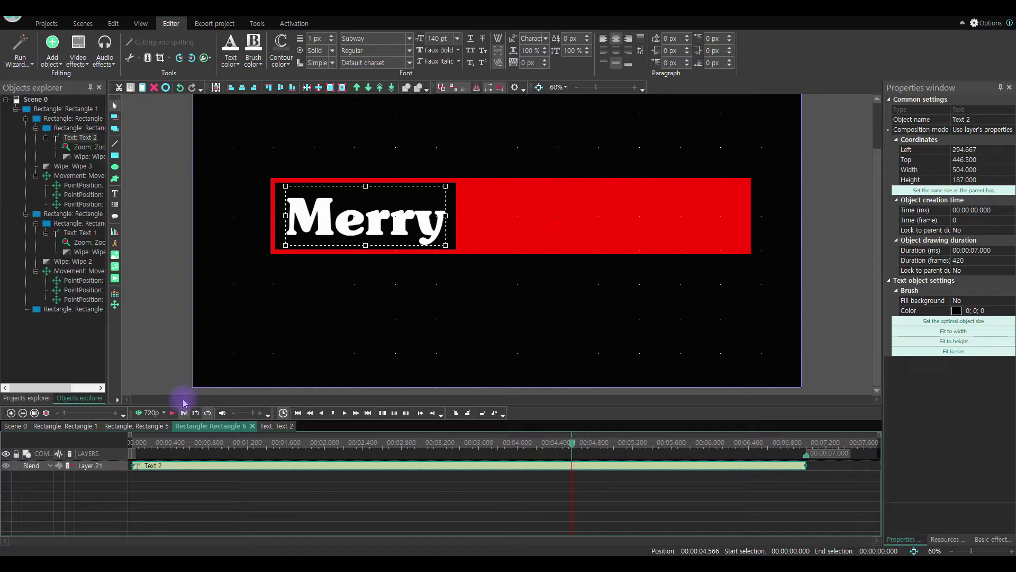
key("ctrl+c")
Step: Paste the copied "Merry" text inside the solid red rectangle and centre it horizontally there
double_click(164, 352)
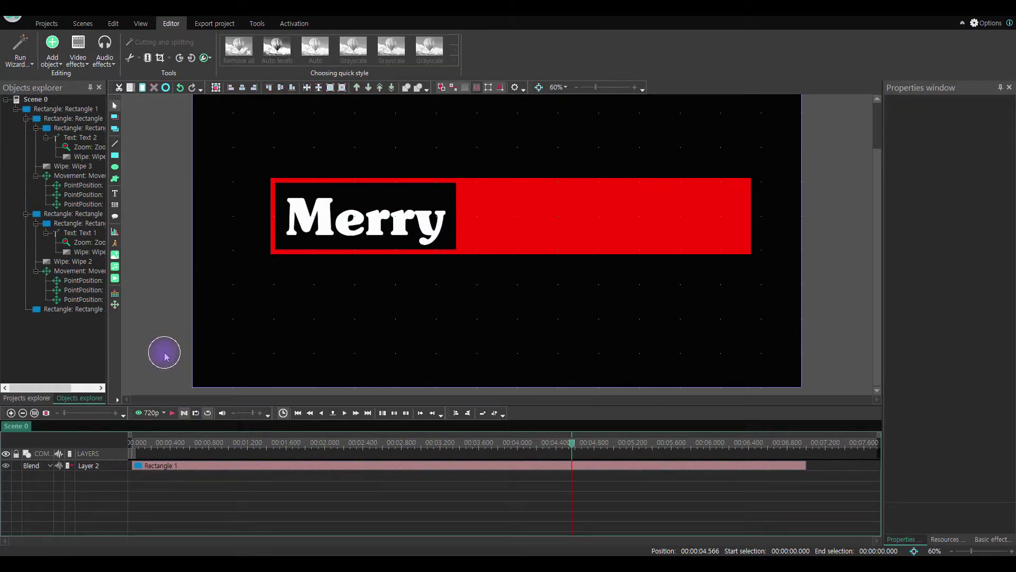
double_click(175, 465)
left_click(181, 486)
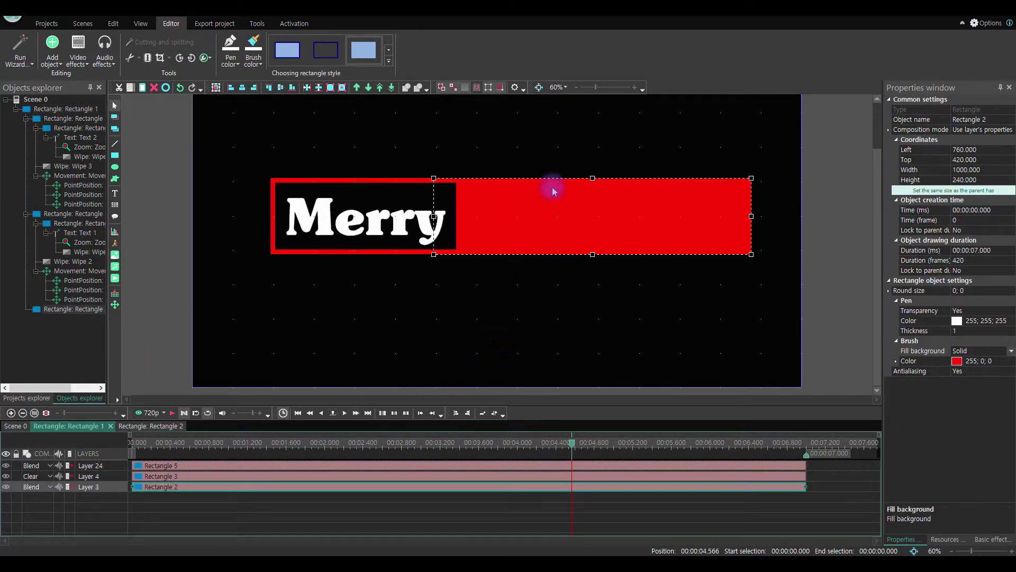
double_click(278, 483)
key("ctrl+v")
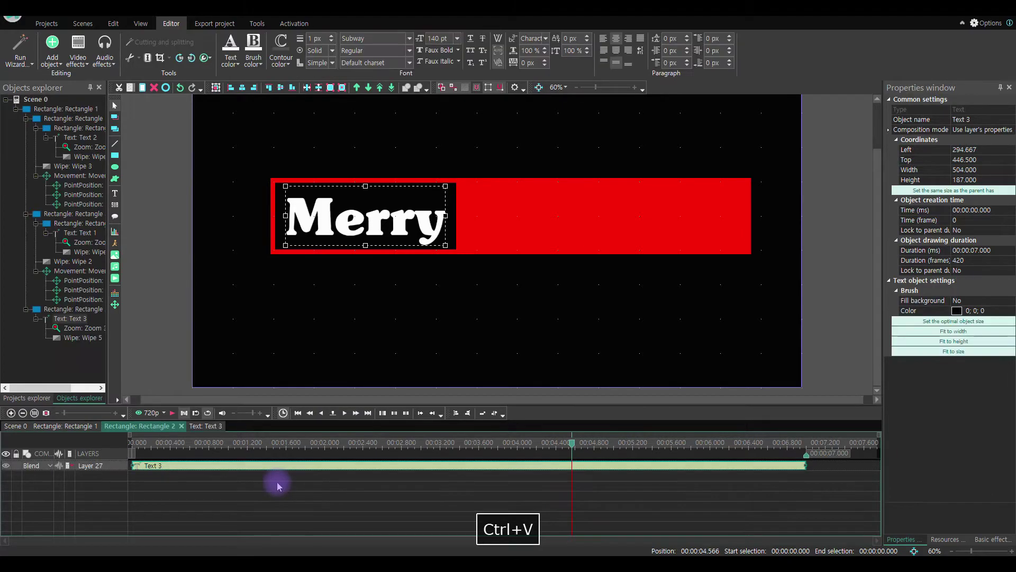
left_click(240, 87)
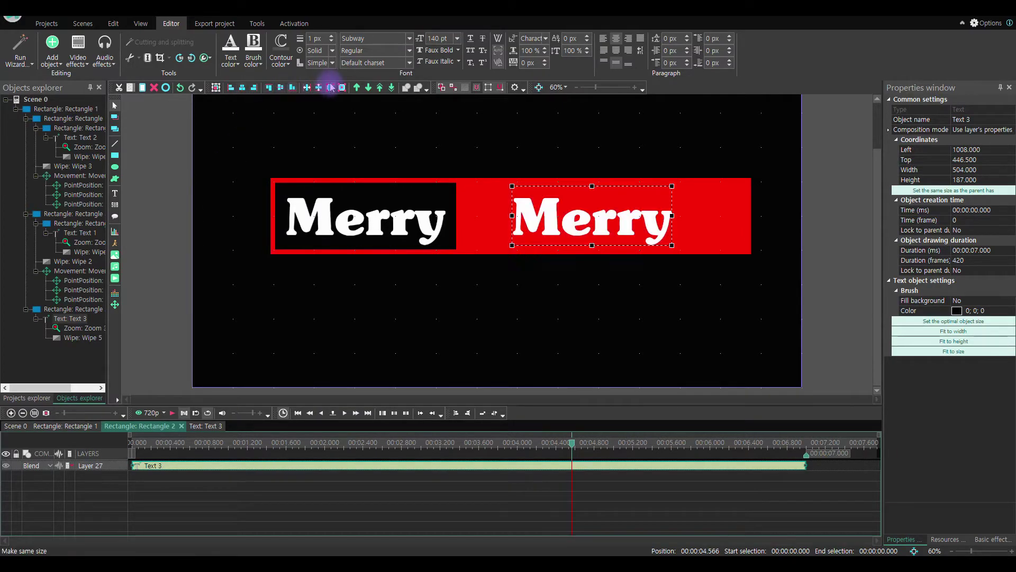
left_click(609, 216)
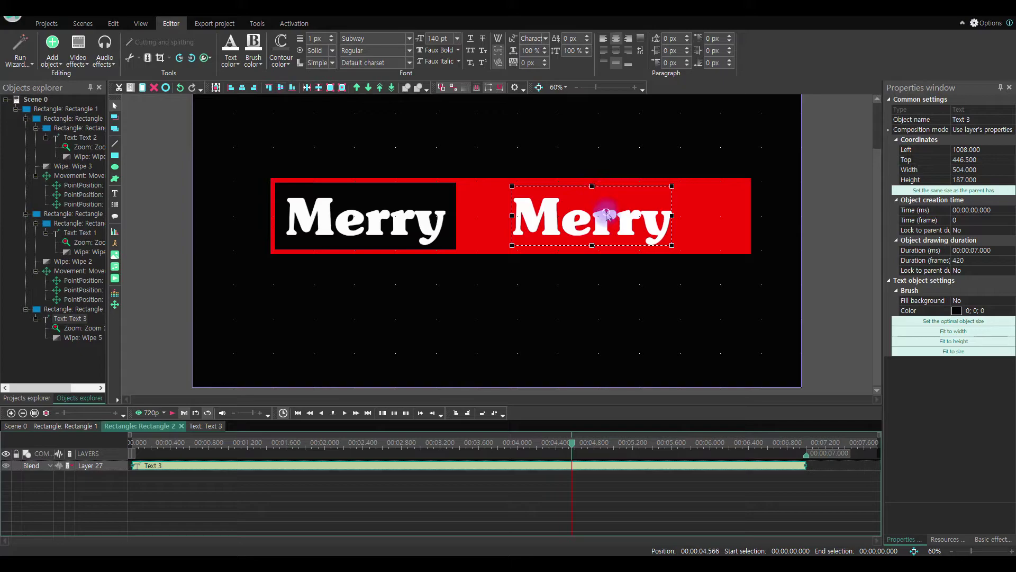
Step: Replace the pasted text in the red rectangle with "Christmas!" and centre it horizontally there again
key("BackSpace")
key("BackSpace")
key("BackSpace")
key("BackSpace")
key("BackSpace")
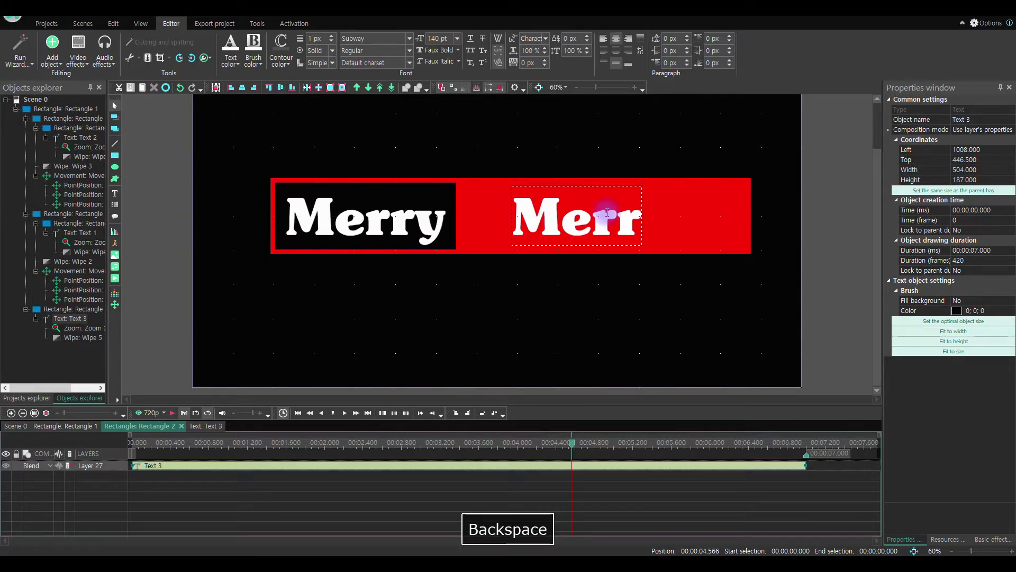
type("C")
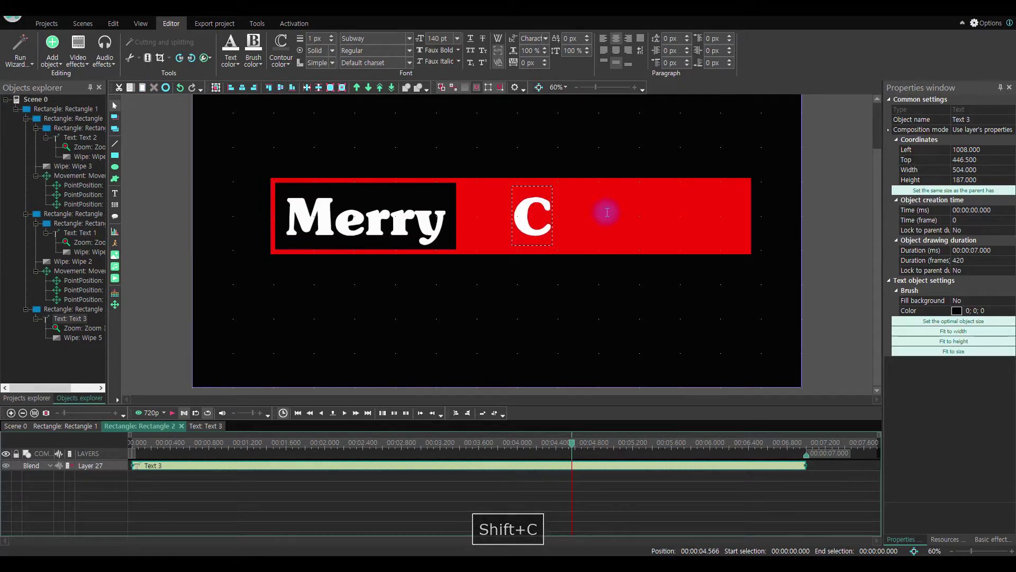
type("hristma")
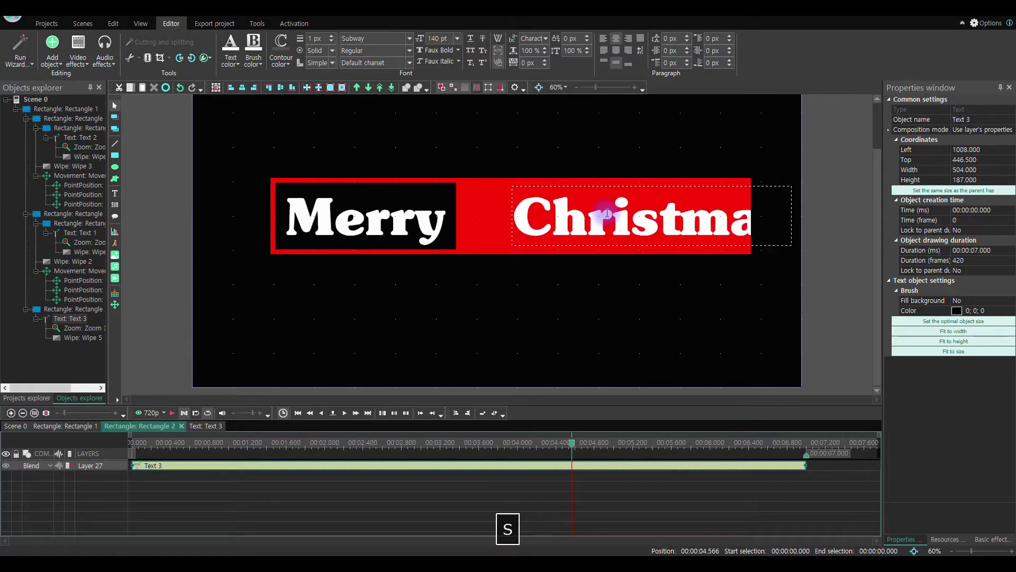
type("s!")
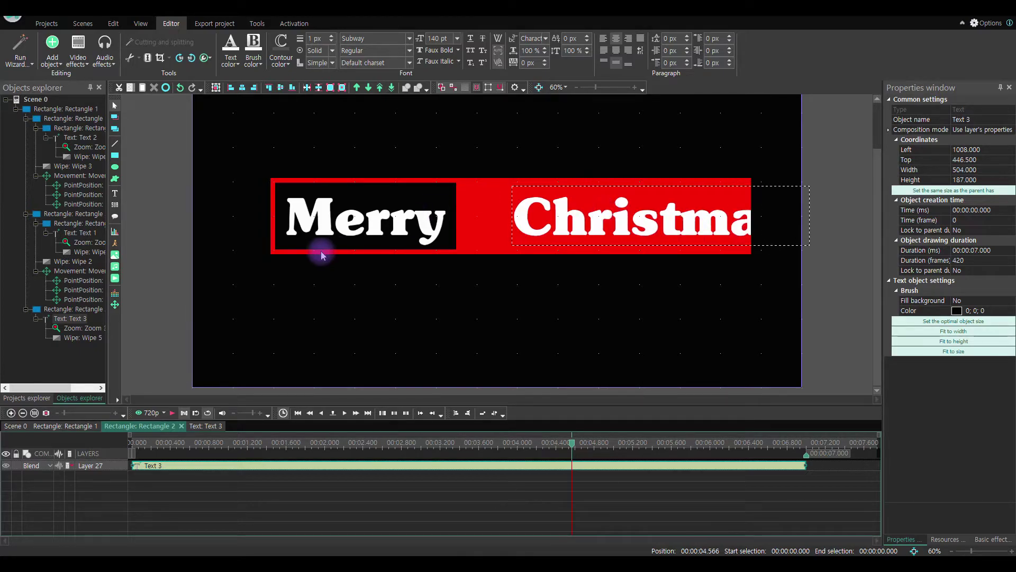
left_click(277, 87)
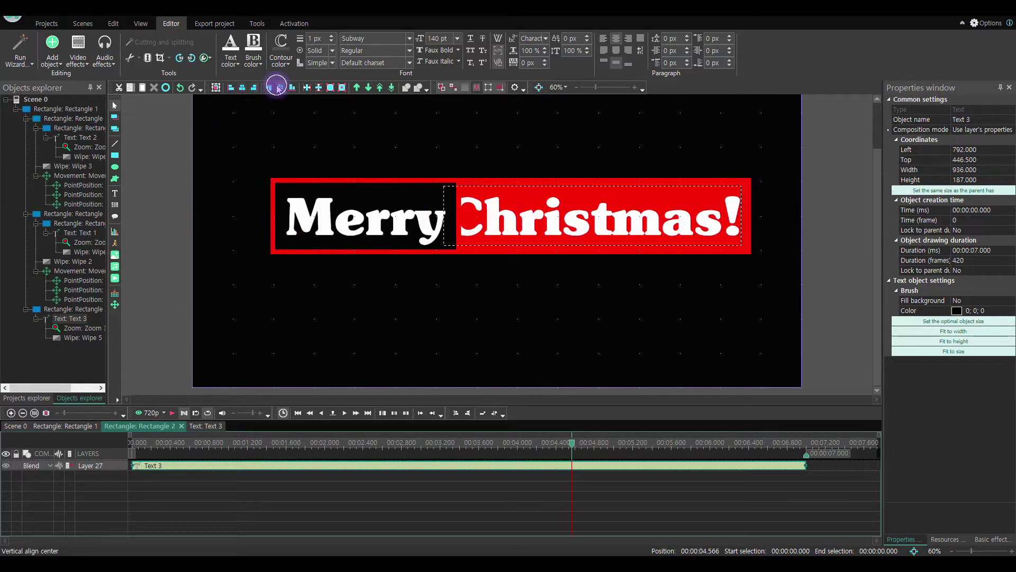
left_click(728, 449)
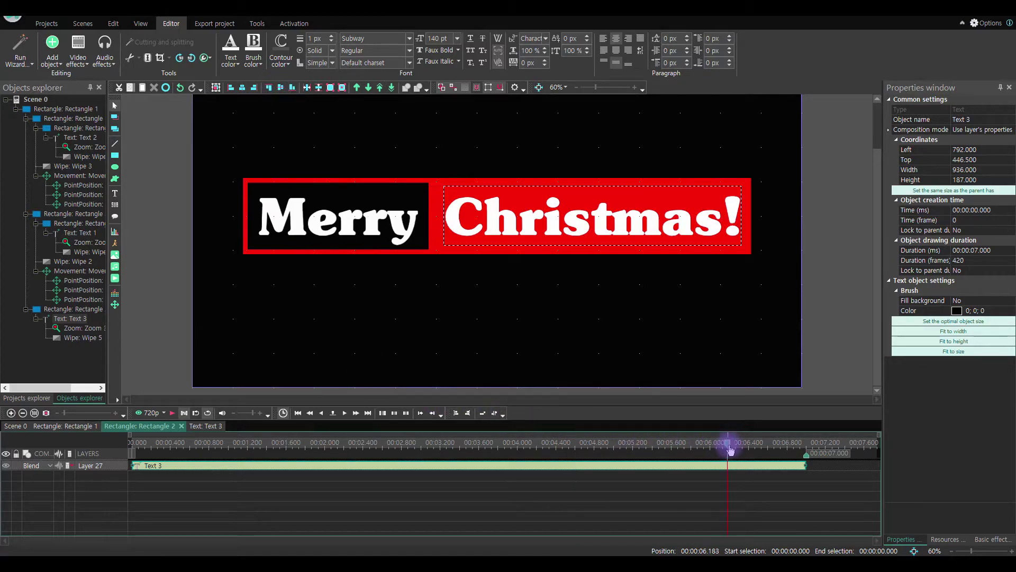
Step: Retime the wipe inside the "Christmas!" text to start at 2.5 s and last 2.5 s
double_click(206, 465)
left_click(208, 481)
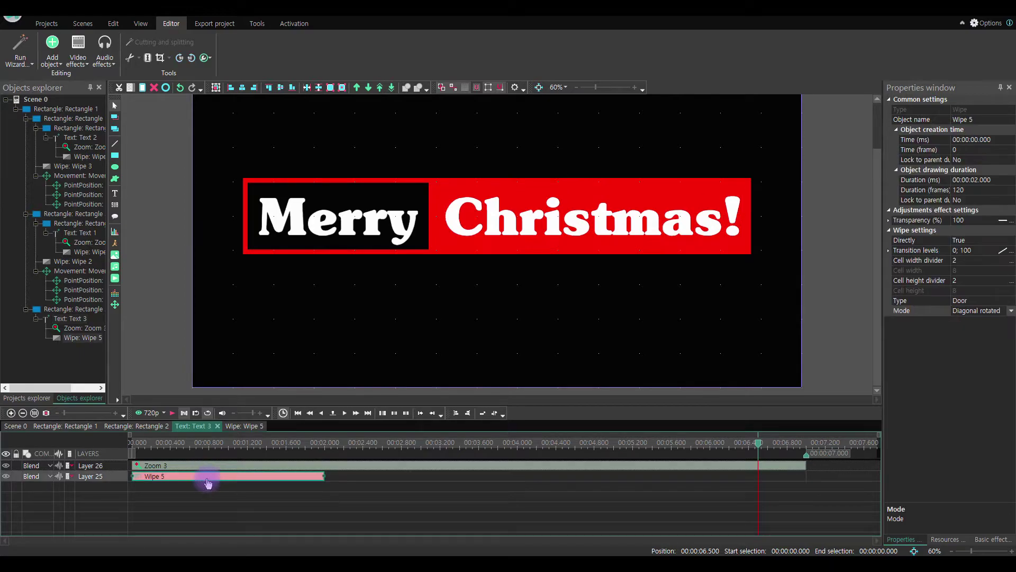
left_click(612, 447)
left_click_drag(304, 483, 593, 478)
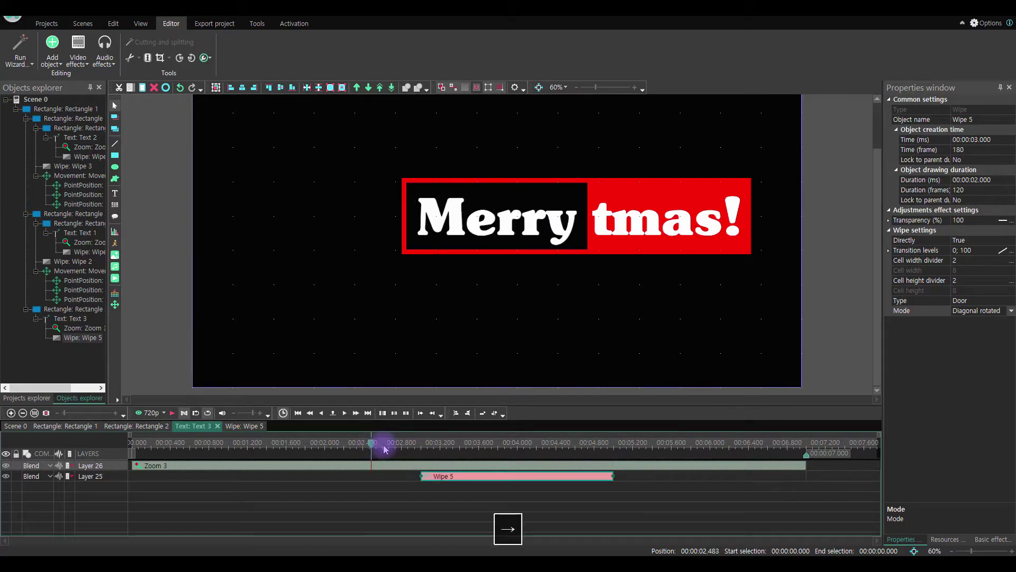
left_click_drag(421, 474, 375, 477)
Step: Set the text wipe's cell width divider to 6 and cell height divider to 3, and preview the transition
left_click(452, 446)
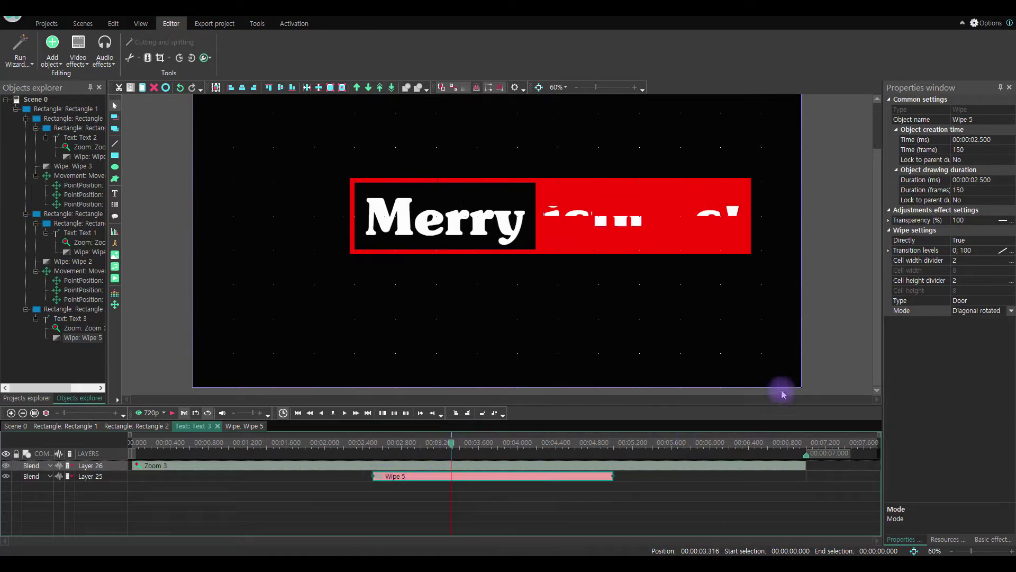
left_click(1003, 262)
left_click(1003, 260)
left_click(1004, 260)
left_click(993, 282)
left_click(1003, 280)
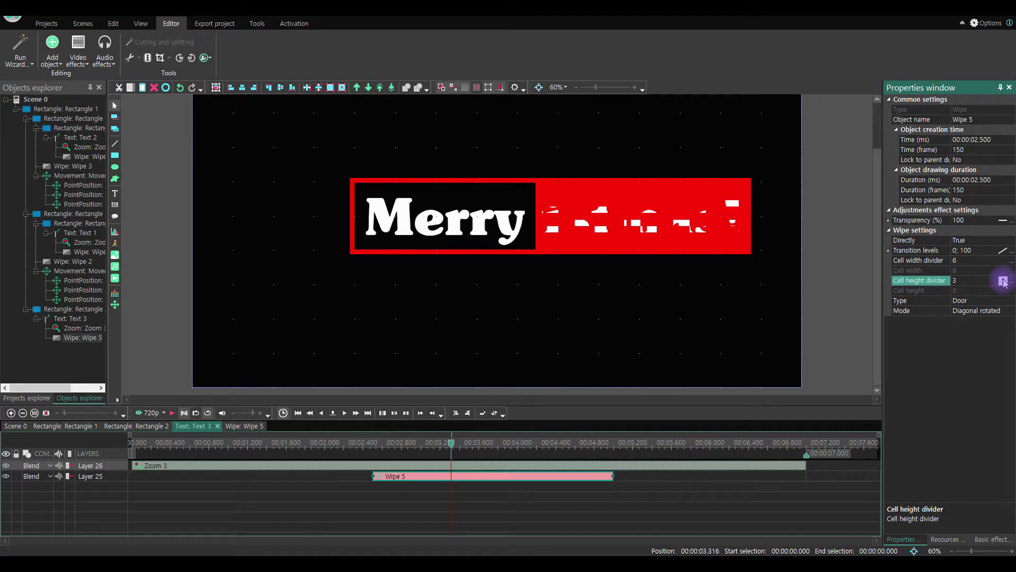
left_click(174, 413)
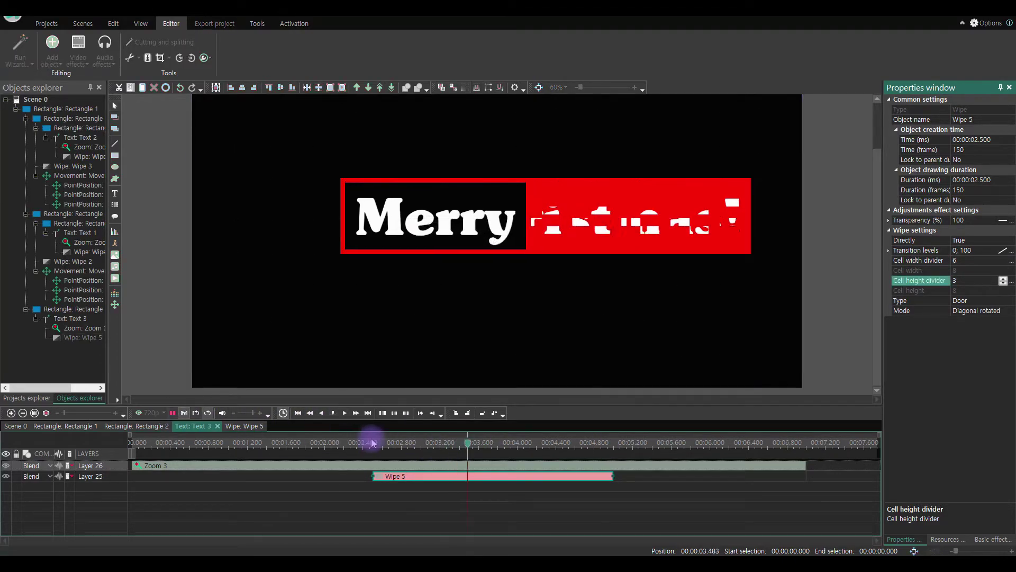
left_click(370, 446)
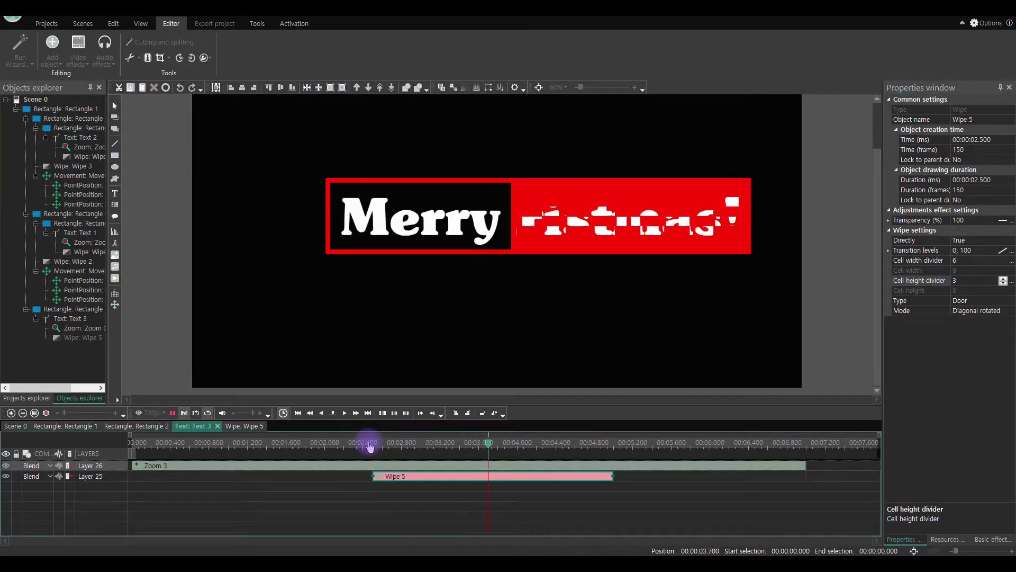
left_click(173, 413)
Step: Add a Push transition to the solid red rectangle itself, keeping the default position settings
double_click(173, 379)
double_click(173, 379)
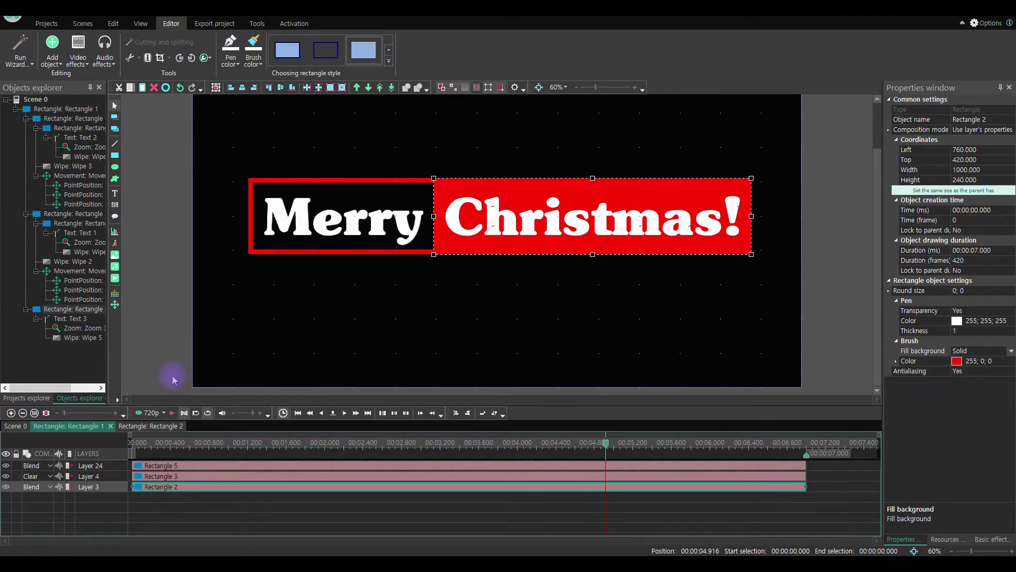
left_click(220, 486)
right_click(221, 487)
mouse_move(262, 416)
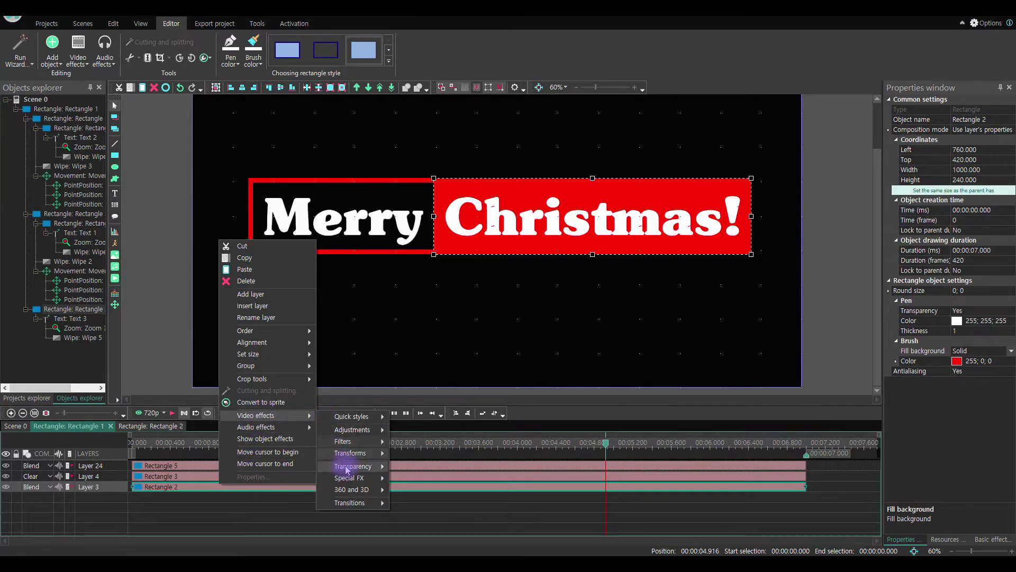
mouse_move(357, 506)
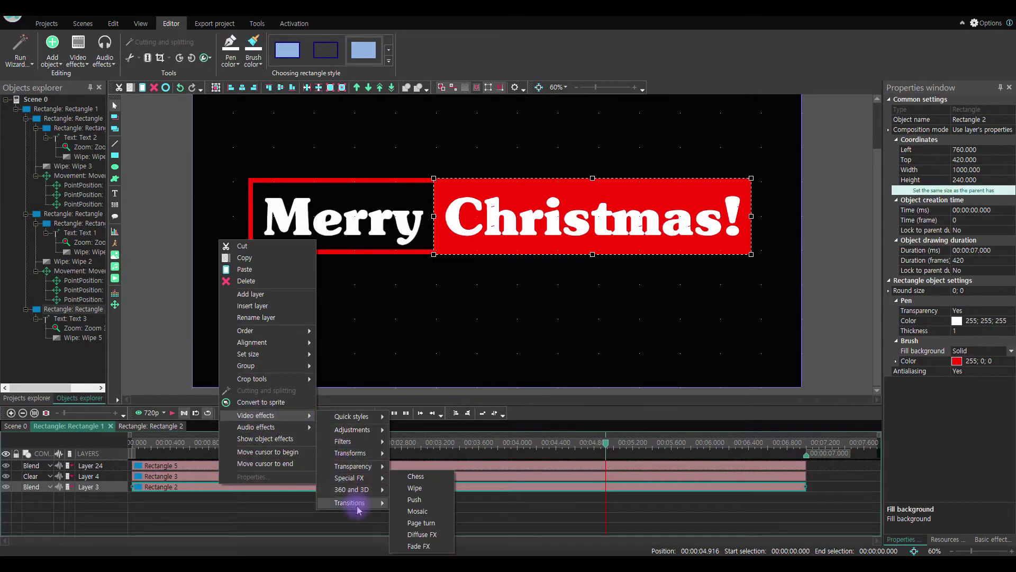
left_click(420, 500)
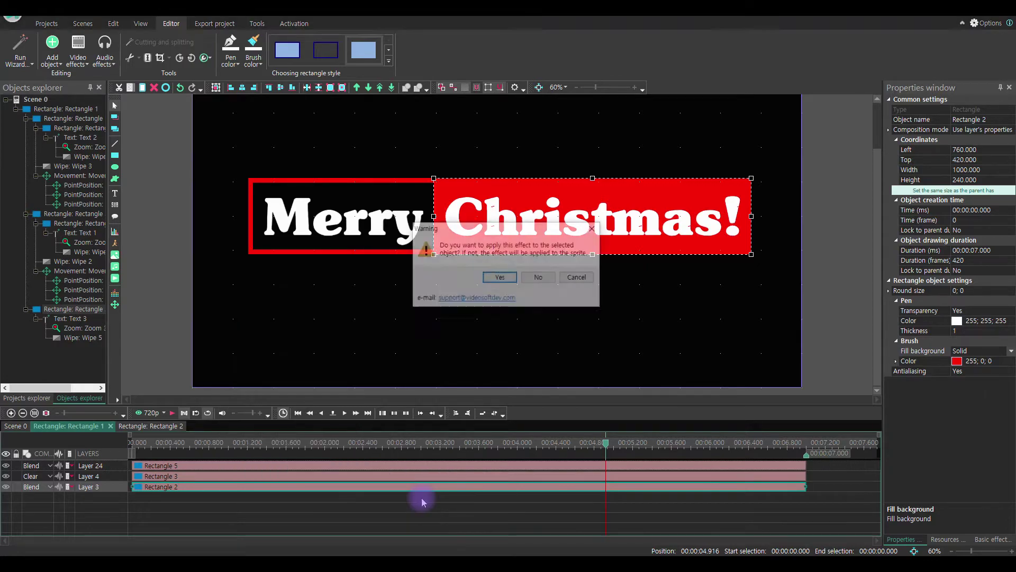
left_click(498, 279)
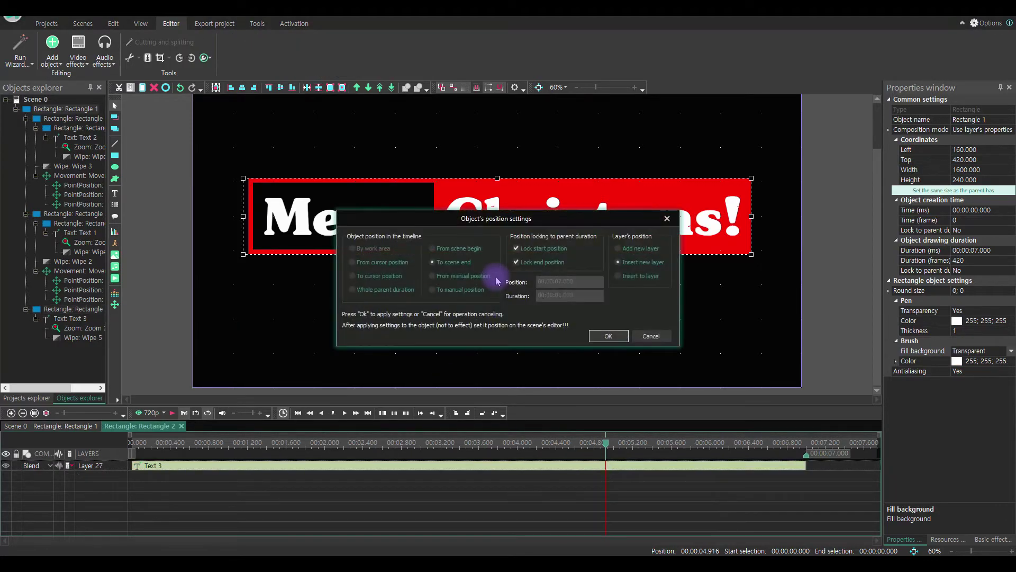
left_click(609, 336)
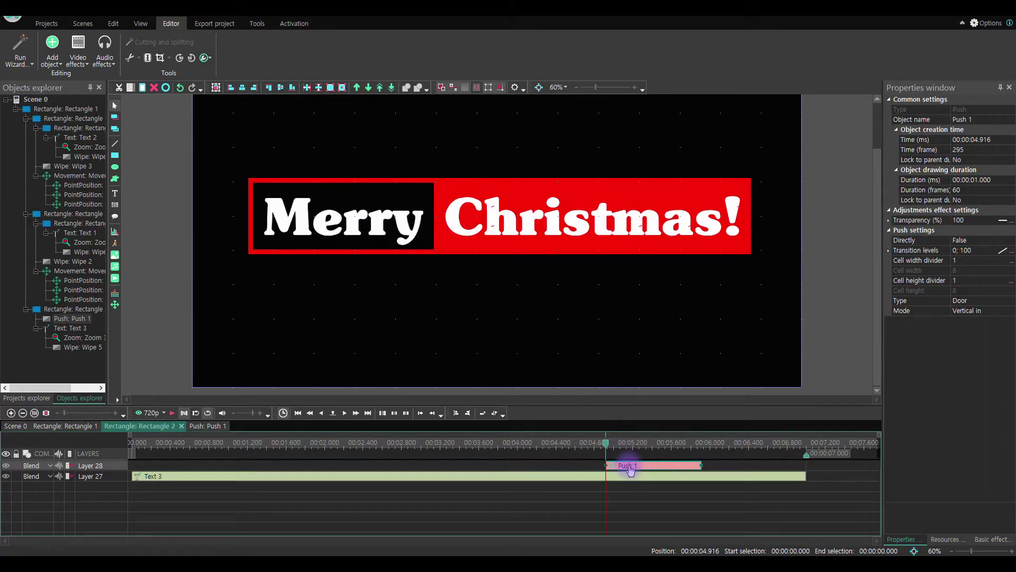
Step: Move the Push transition to the timeline start and extend its duration to 5 s
left_click_drag(625, 466, 153, 465)
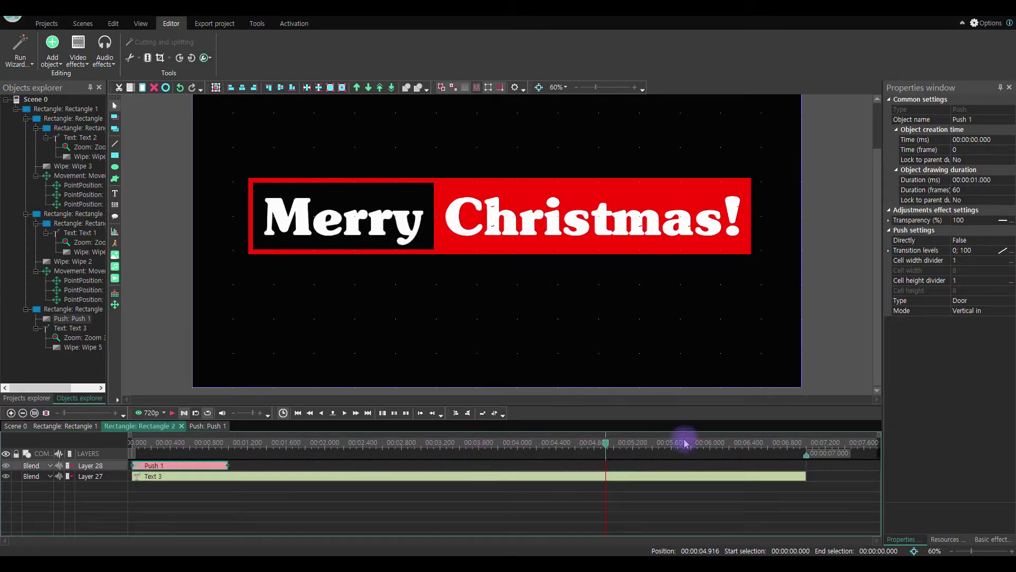
key("Right")
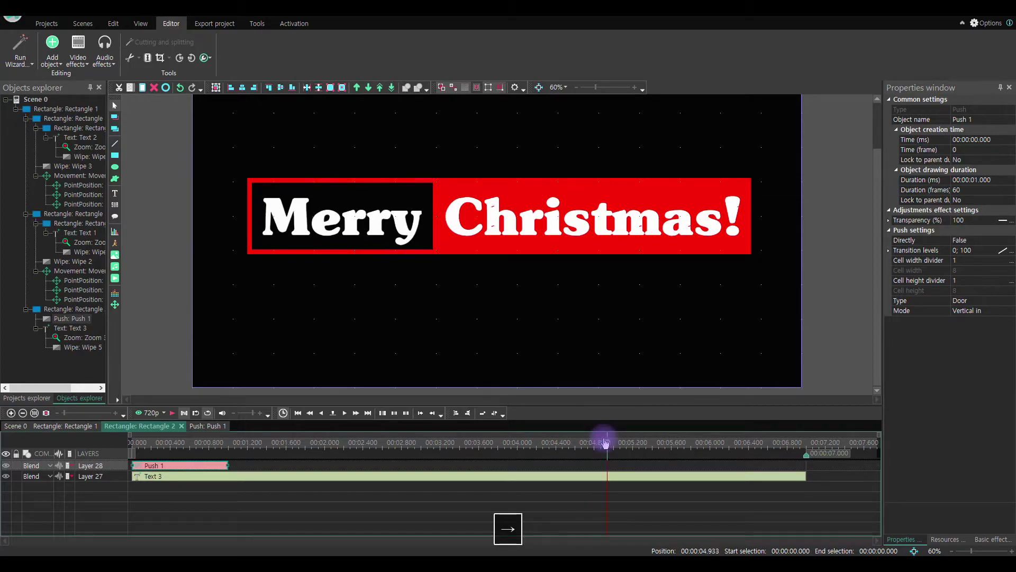
key("Right")
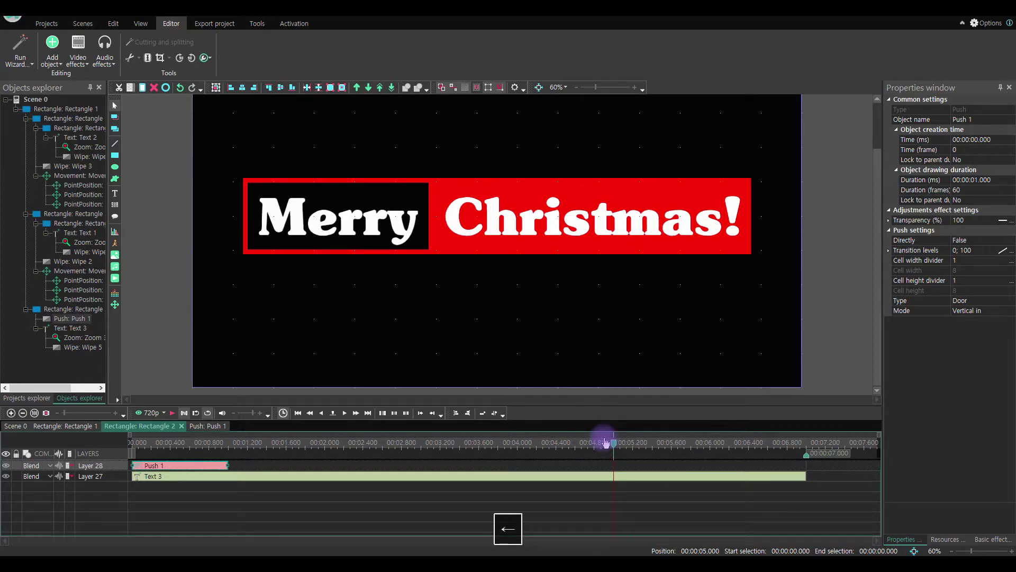
left_click_drag(228, 464, 614, 466)
Step: Set the Push transition's Directly option to True and its type to Side, check the motion, and return to Scene 0
left_click(373, 441)
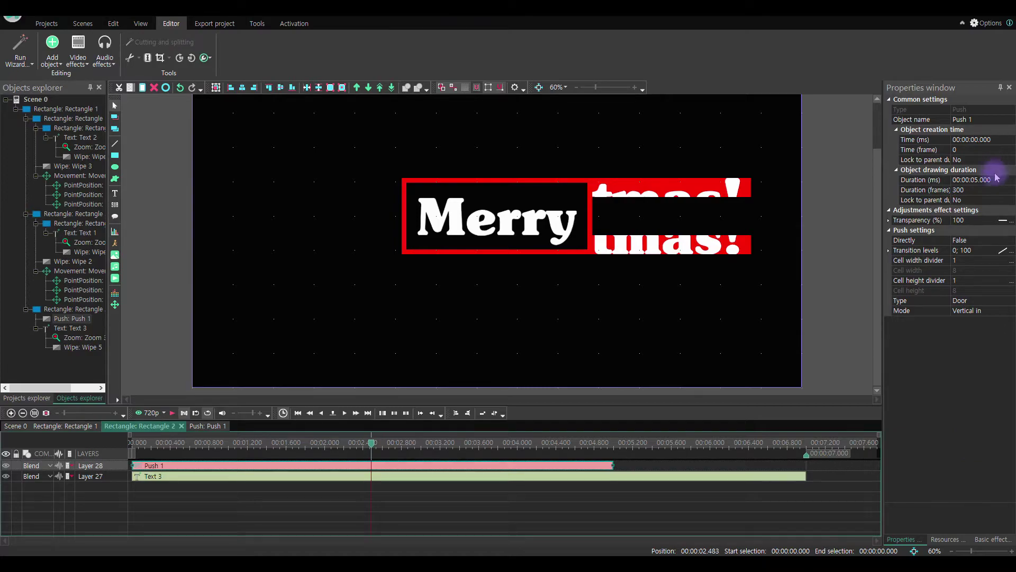
left_click(1000, 301)
left_click(989, 242)
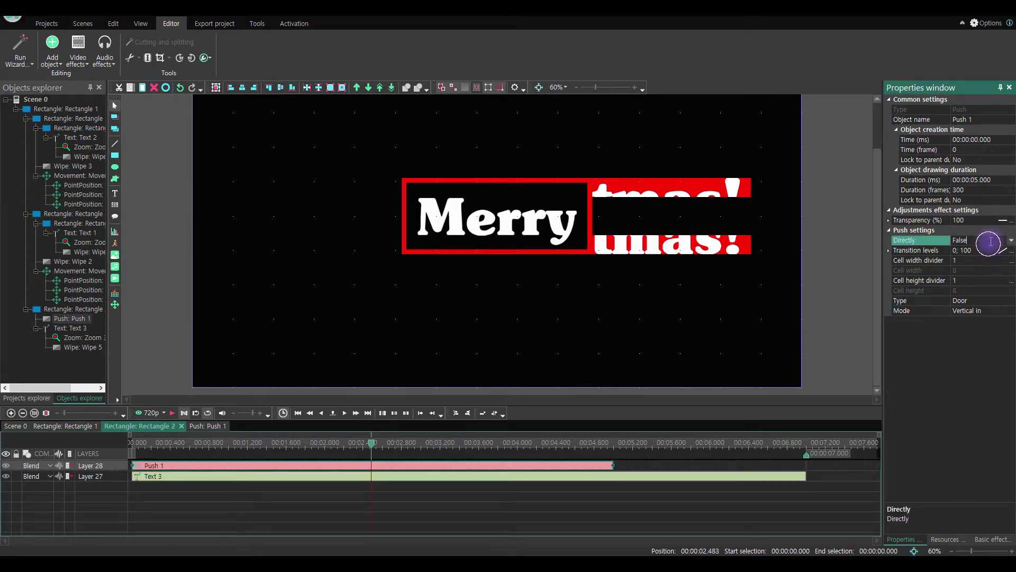
left_click(1009, 241)
left_click(974, 260)
left_click(976, 299)
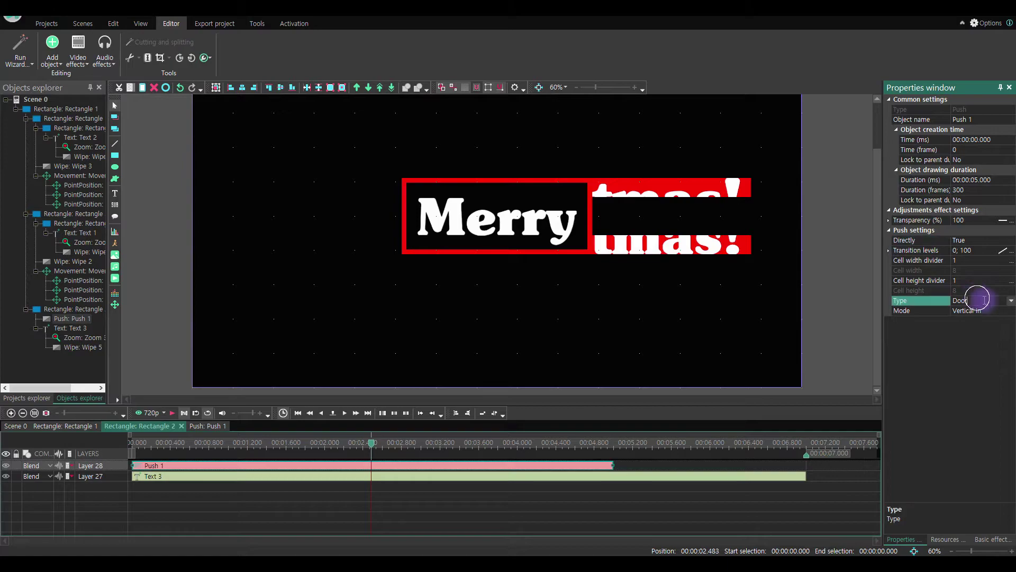
left_click(1010, 300)
left_click(961, 321)
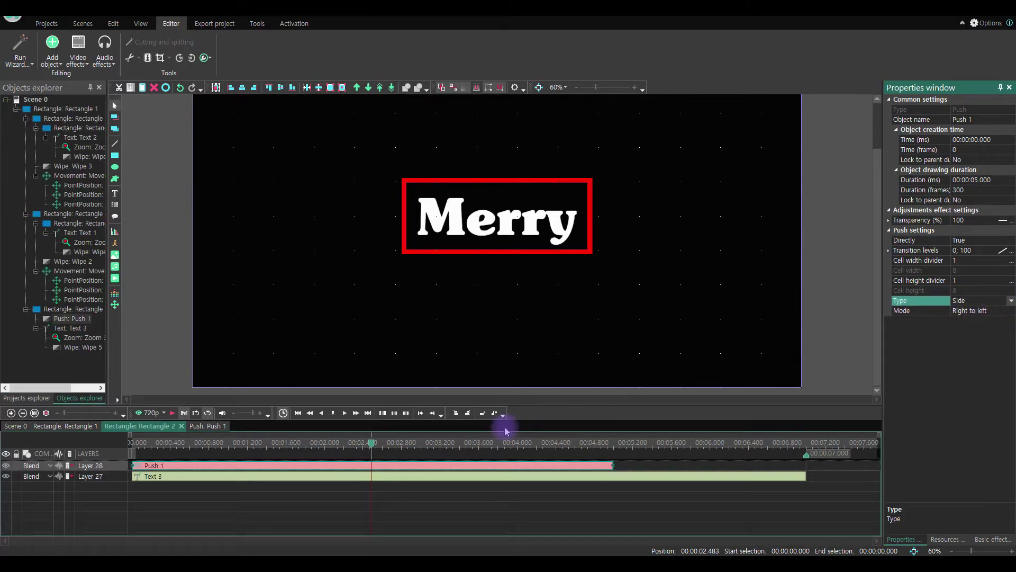
left_click(375, 441)
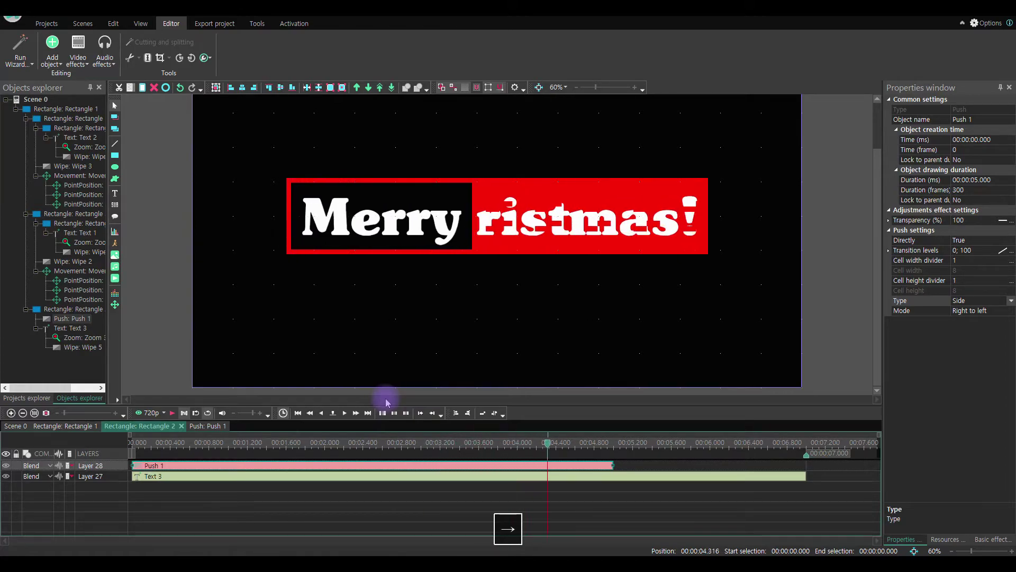
left_click(176, 374)
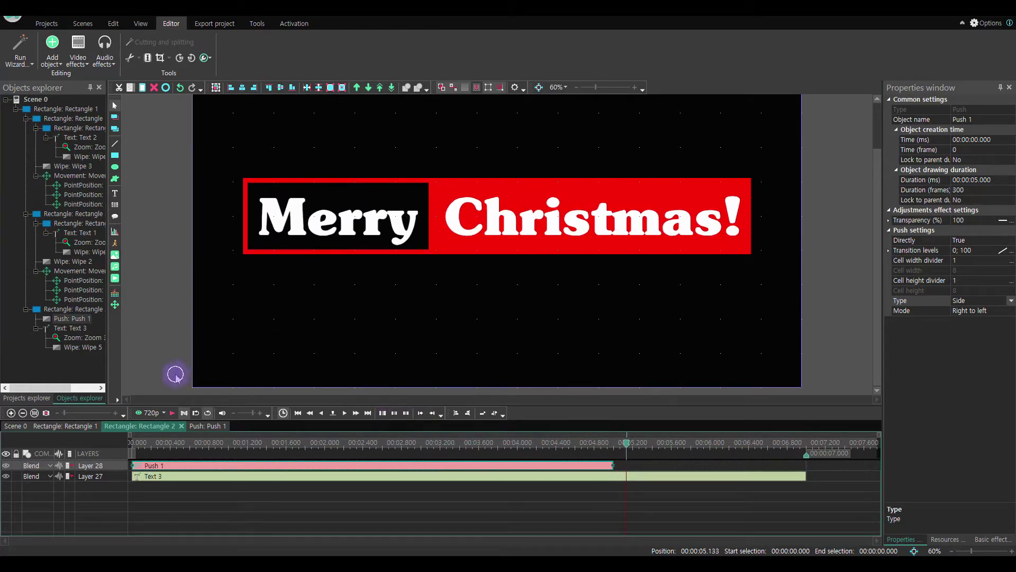
left_click(176, 374)
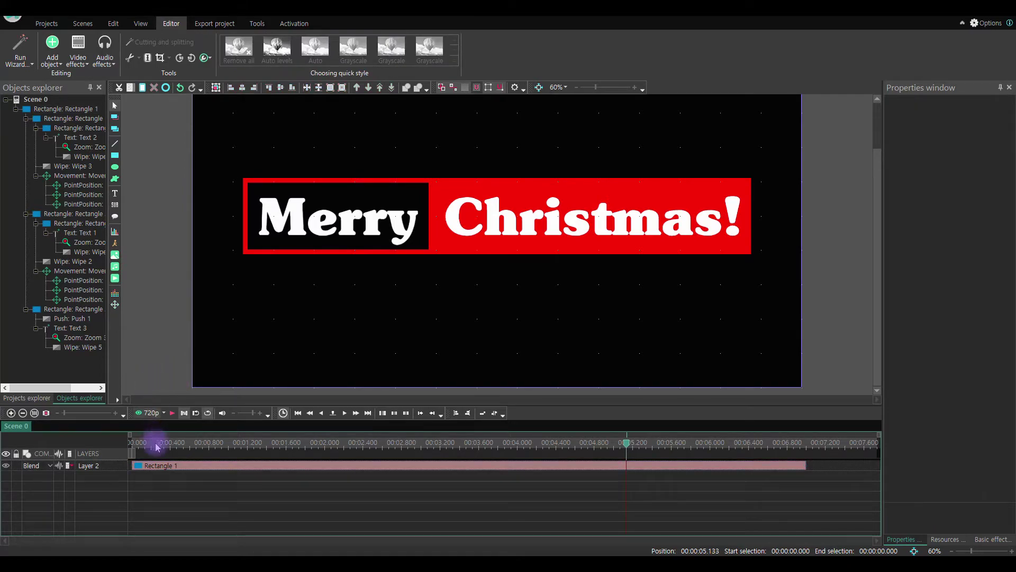
Step: Add a Glitch effect on a new layer inside the main container rectangle, starting from the cursor position
double_click(157, 466)
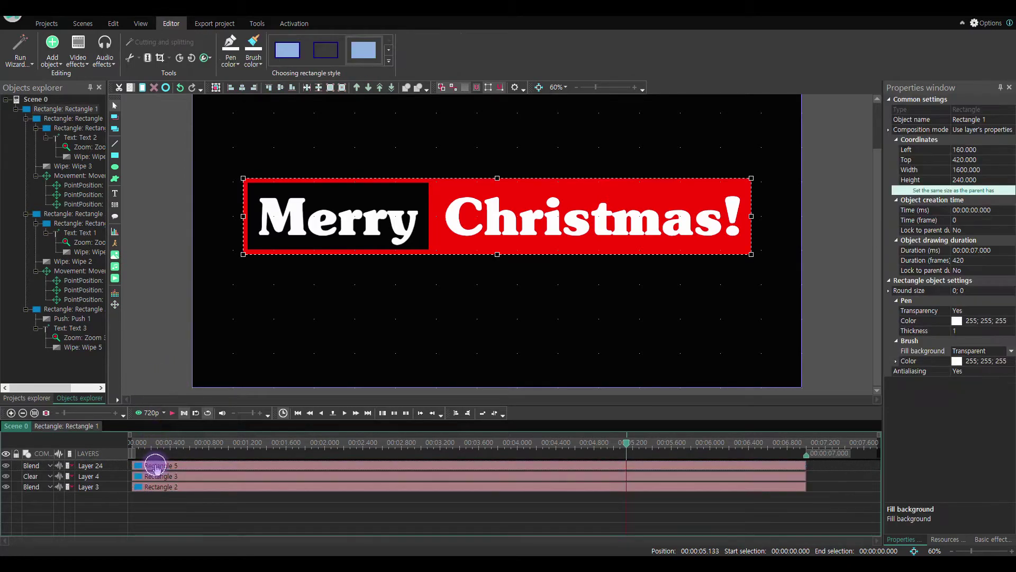
right_click(213, 514)
mouse_move(263, 449)
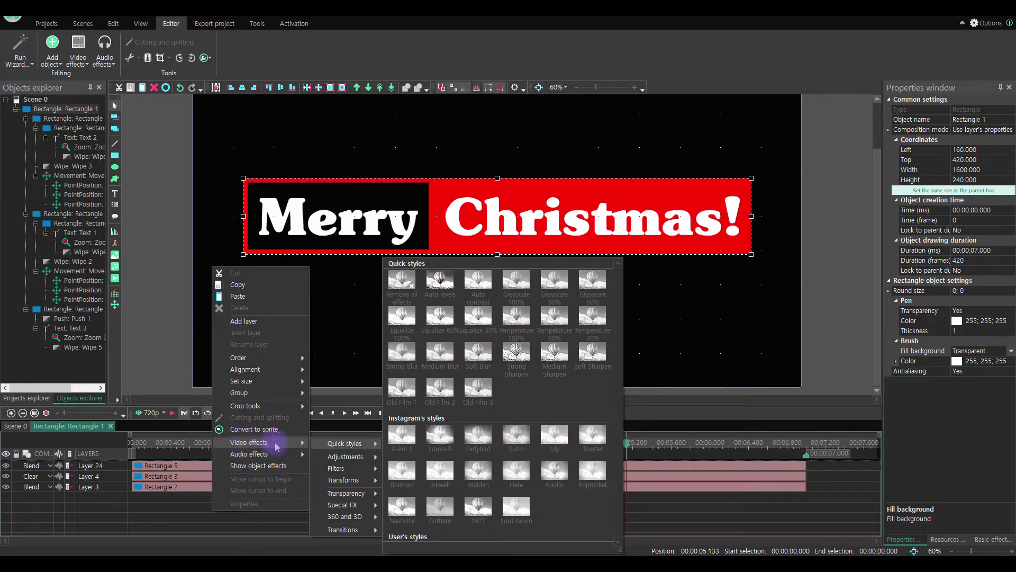
mouse_move(361, 480)
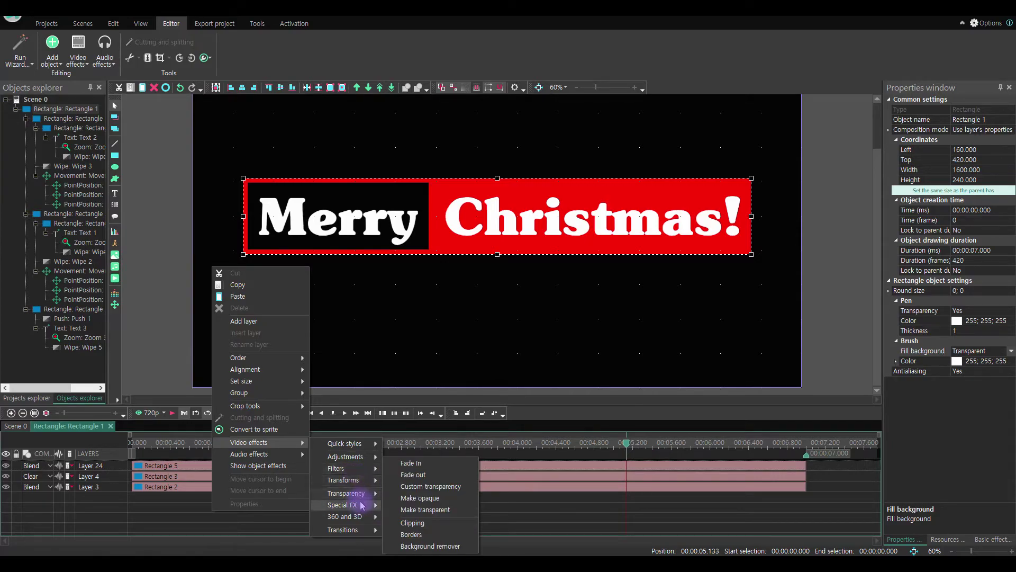
left_click(423, 542)
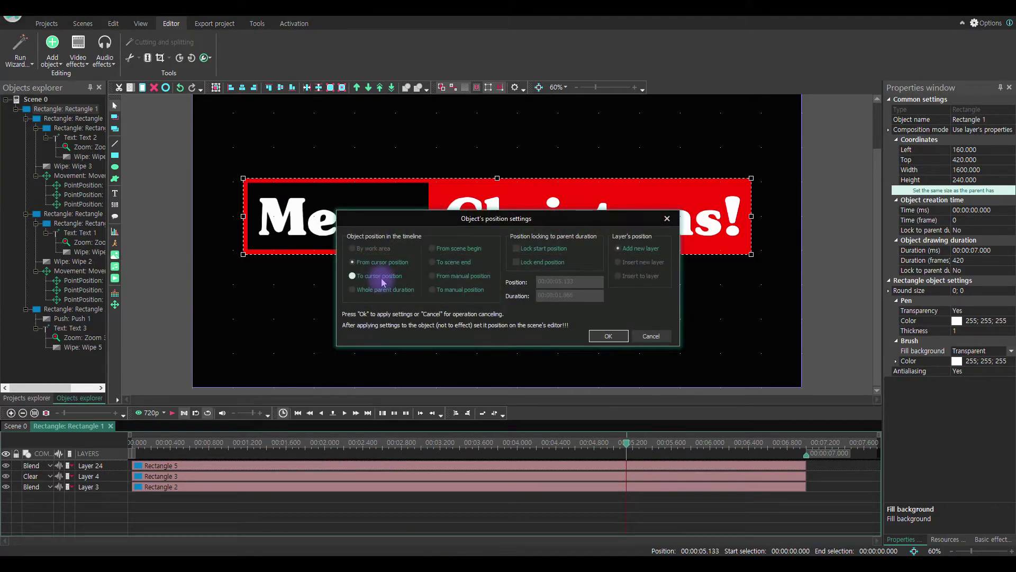
left_click(608, 336)
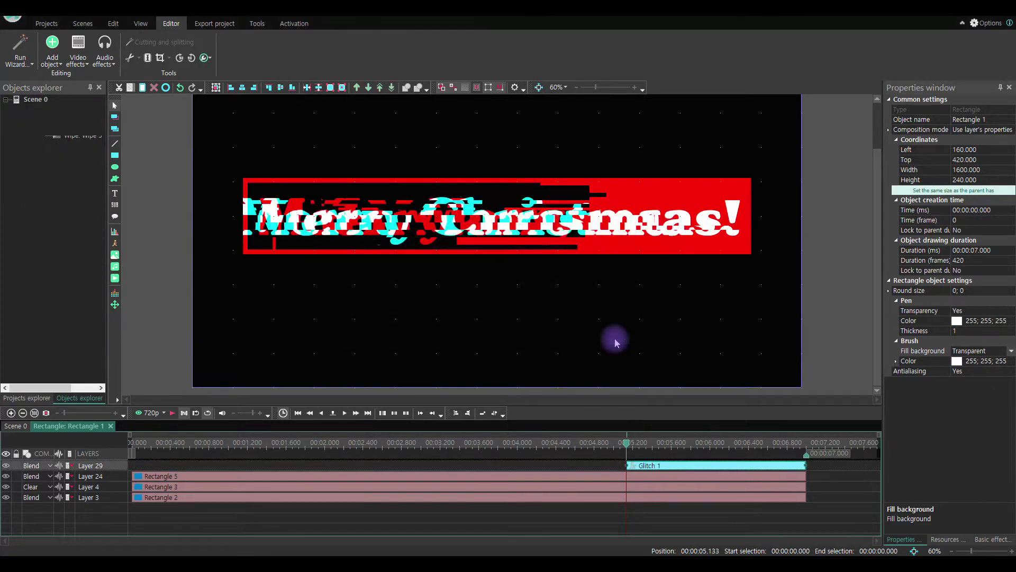
Step: Move the Glitch effect on the timeline so that it starts at 3 s
left_click(462, 446)
key("Left")
key("Left")
key("Left")
key("Left")
key("Left")
key("Left")
key("Left")
key("Left")
key("Left")
key("Left")
key("Left")
key("Left")
key("Left")
key("Left")
key("Left")
key("Left")
key("Left")
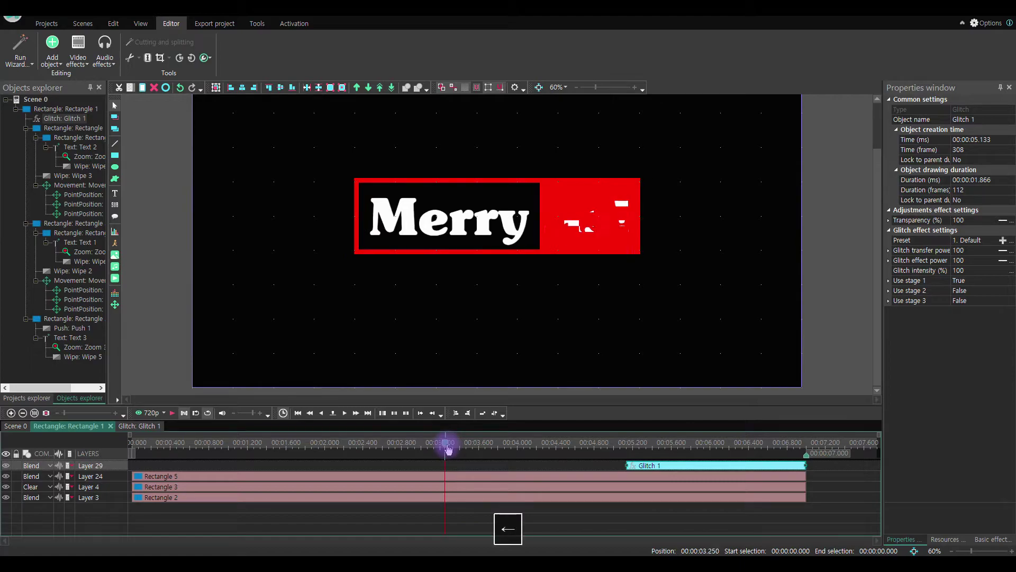
key("Left")
key("Left")
key("Left")
key("Left")
key("Left")
key("Left")
key("Left")
key("Left")
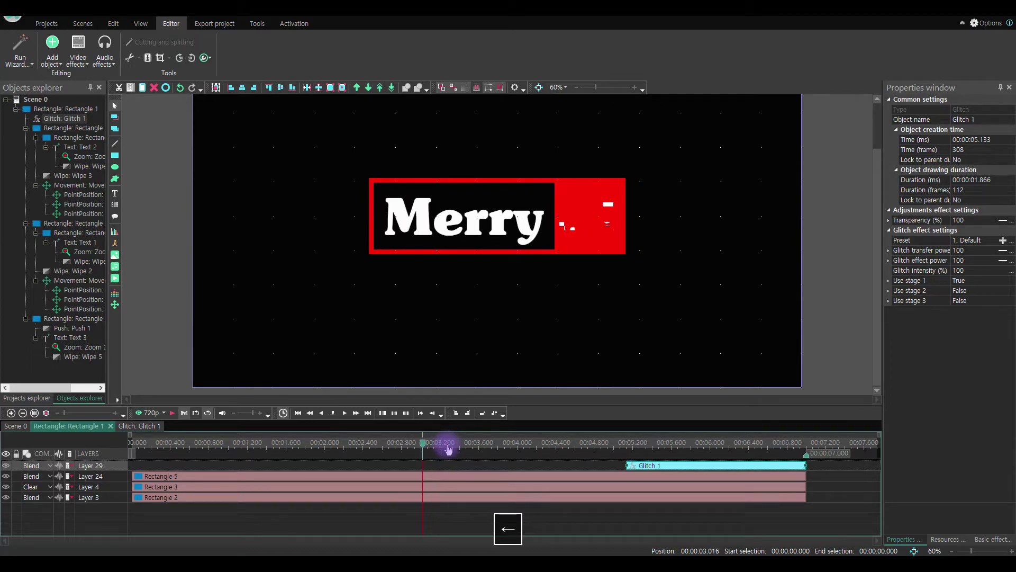
left_click_drag(657, 465, 452, 467)
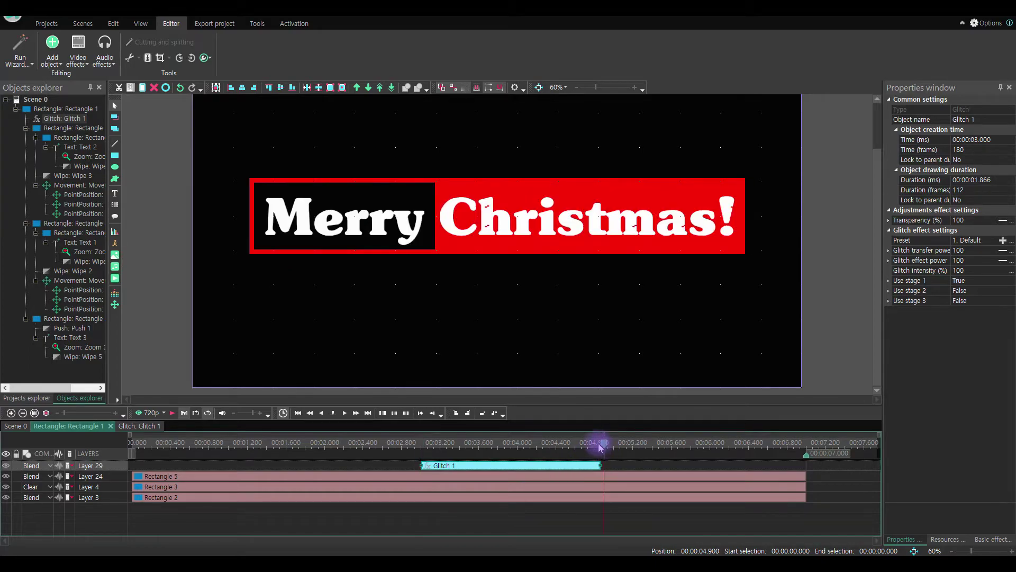
Step: Shorten the Glitch effect so it ends at 4.5 s, giving it a duration of 1.5 s
key("Left")
key("Left")
key("Left")
key("Left")
key("Left")
key("Left")
key("Left")
key("Left")
key("Left")
key("Left")
key("Left")
key("Left")
key("Left")
key("Left")
key("Left")
key("Left")
key("Left")
key("Left")
key("Left")
key("Left")
key("Left")
key("Left")
key("Left")
key("Left")
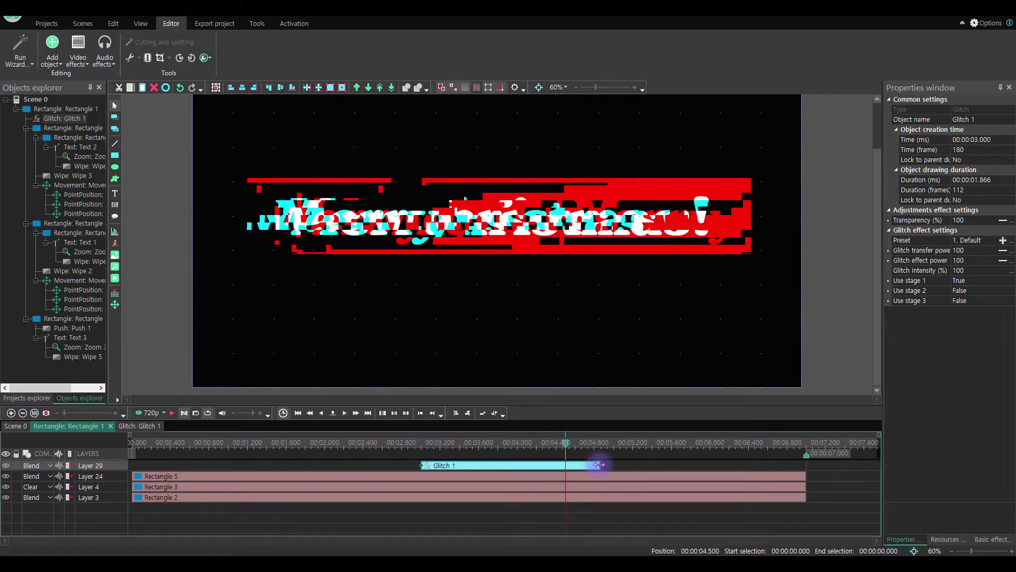
left_click_drag(587, 465, 566, 466)
Step: Change the Glitch effect's preset to 8. Minor Damage, viewing the frame at 3.75 s
left_click(495, 450)
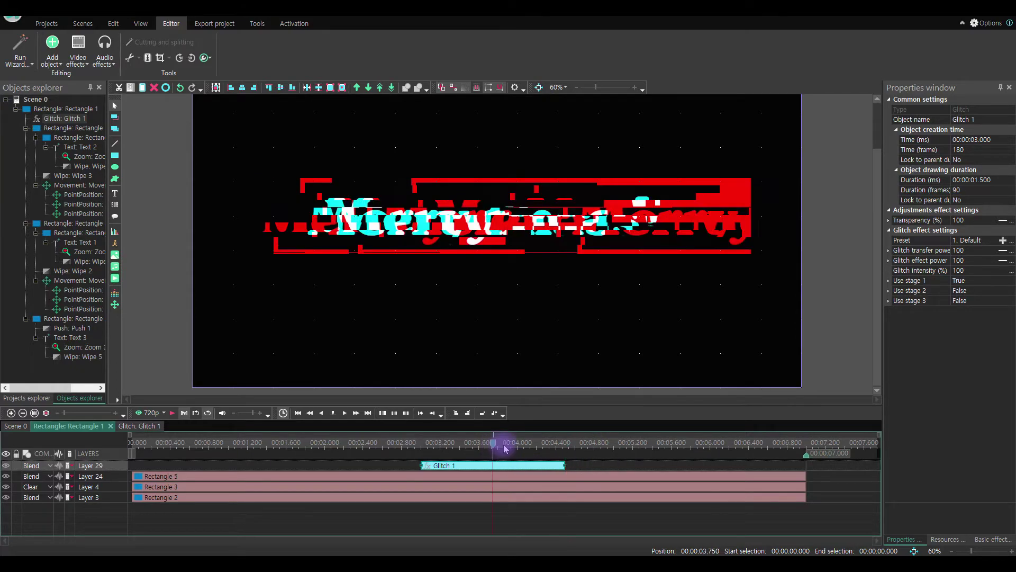
left_click(978, 241)
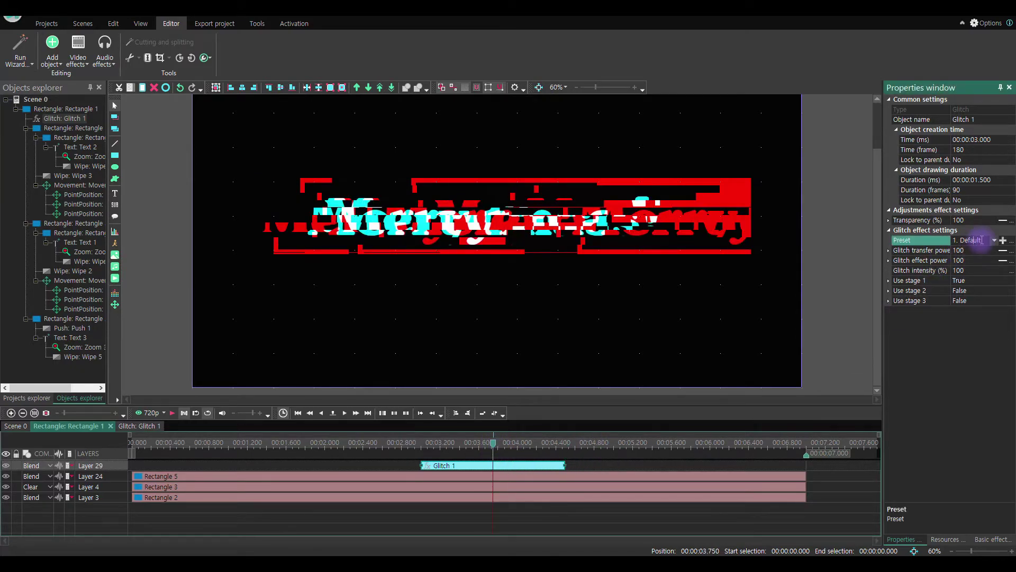
left_click(994, 241)
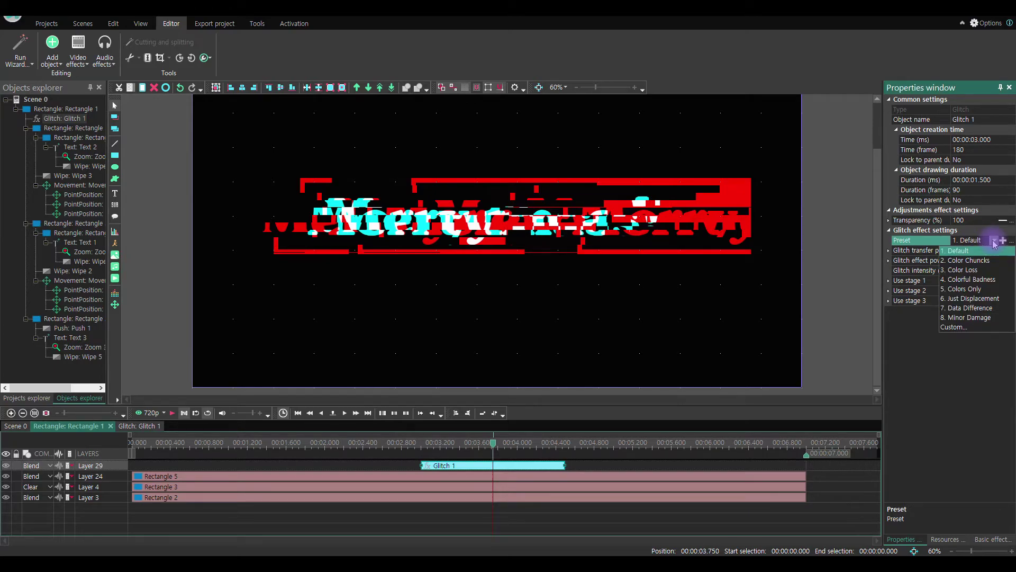
left_click(972, 318)
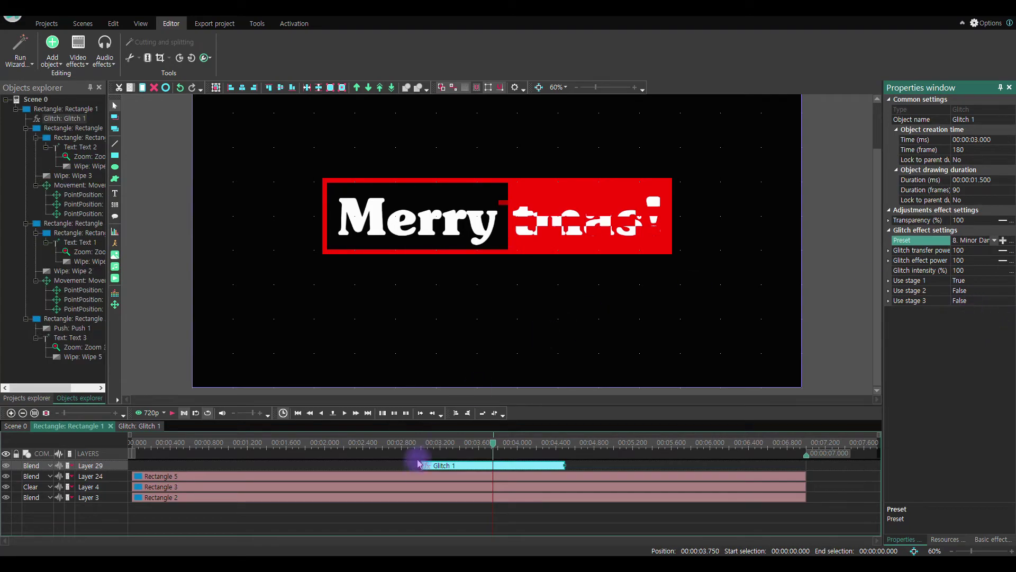
Step: Set the Glitch effect's transfer power, effect power and intensity to 80 % each
left_click(968, 251)
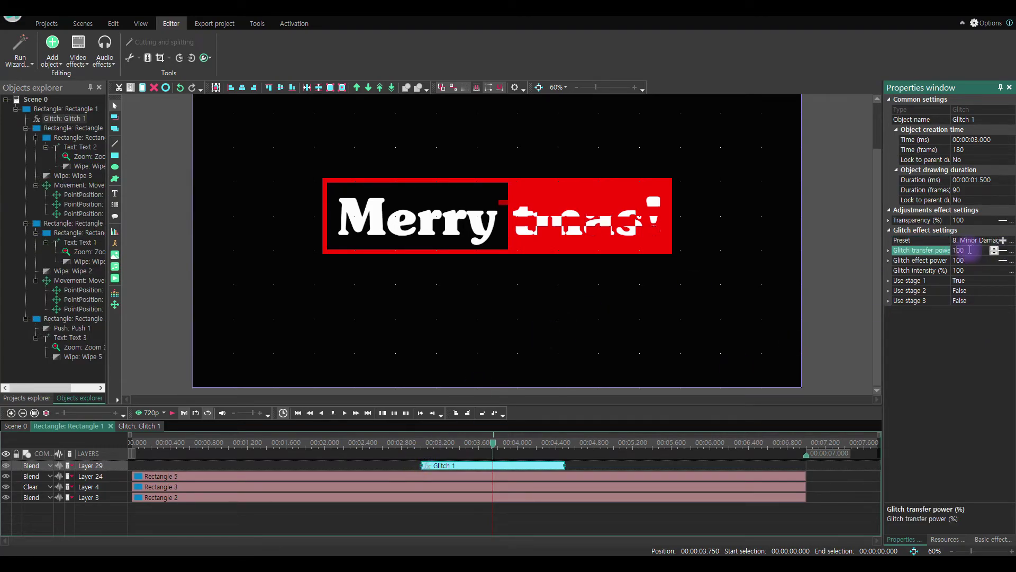
type("80")
left_click(976, 260)
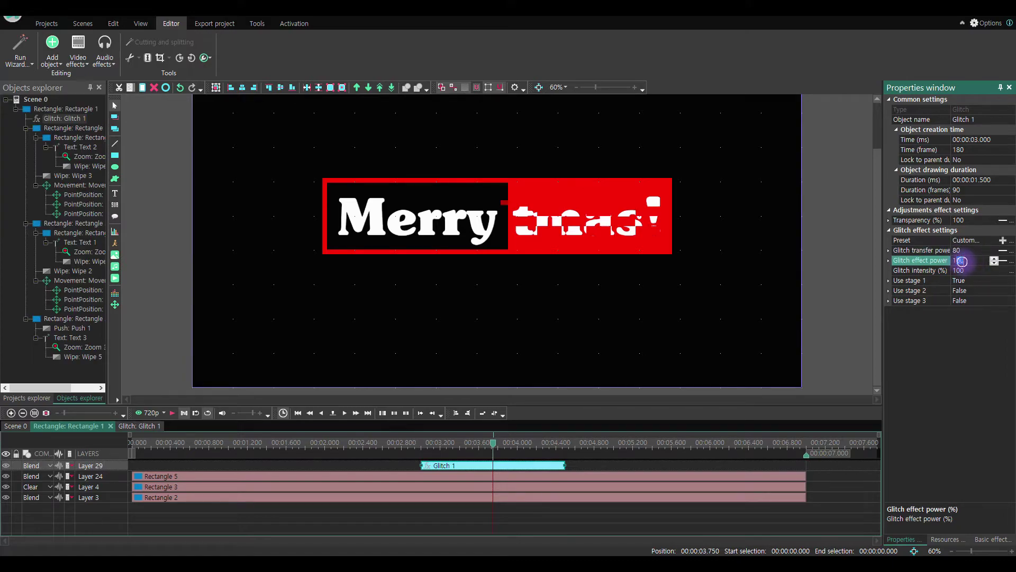
left_click(901, 260)
type("80")
key("Return")
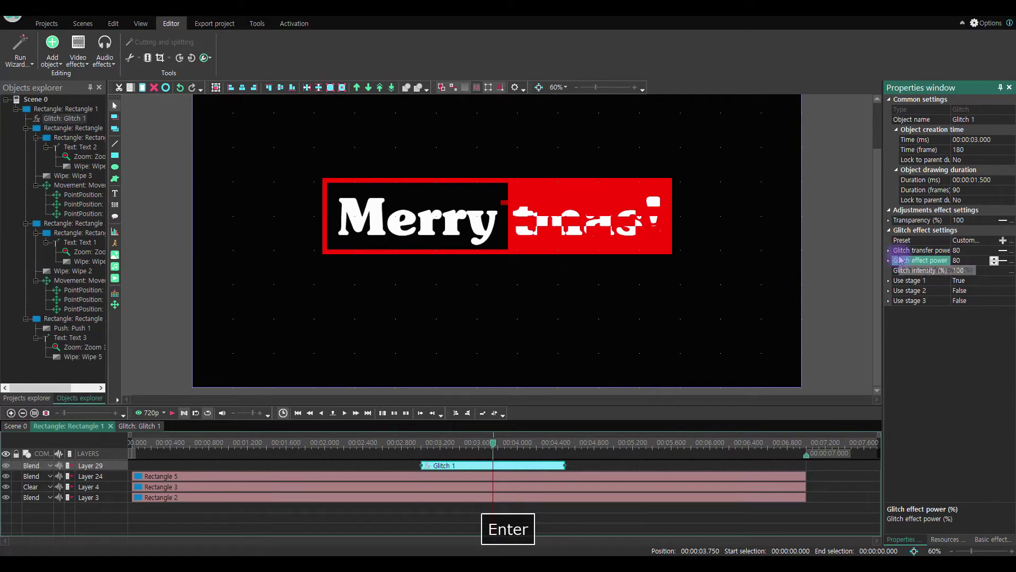
left_click(961, 270)
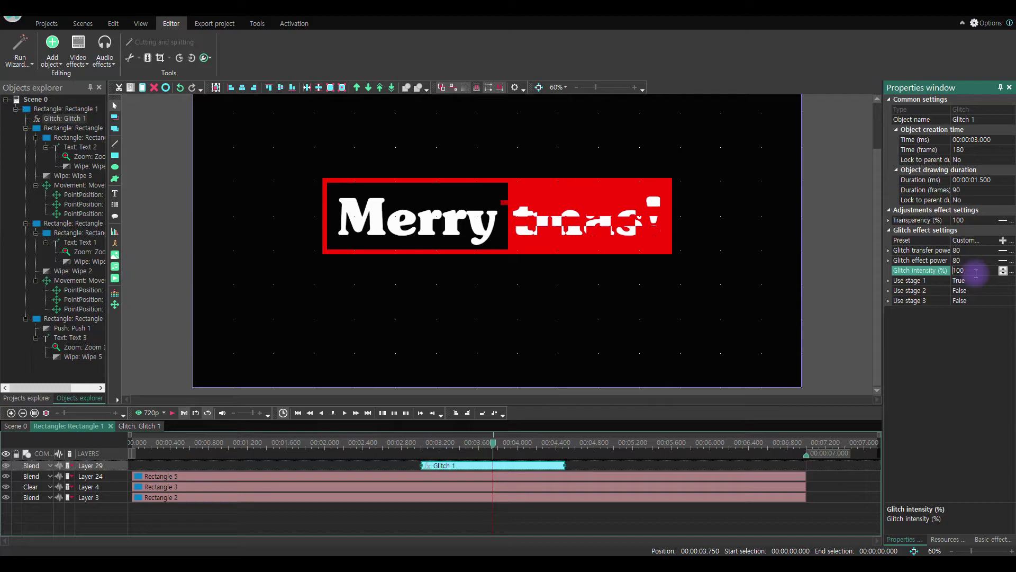
type("80")
key("Return")
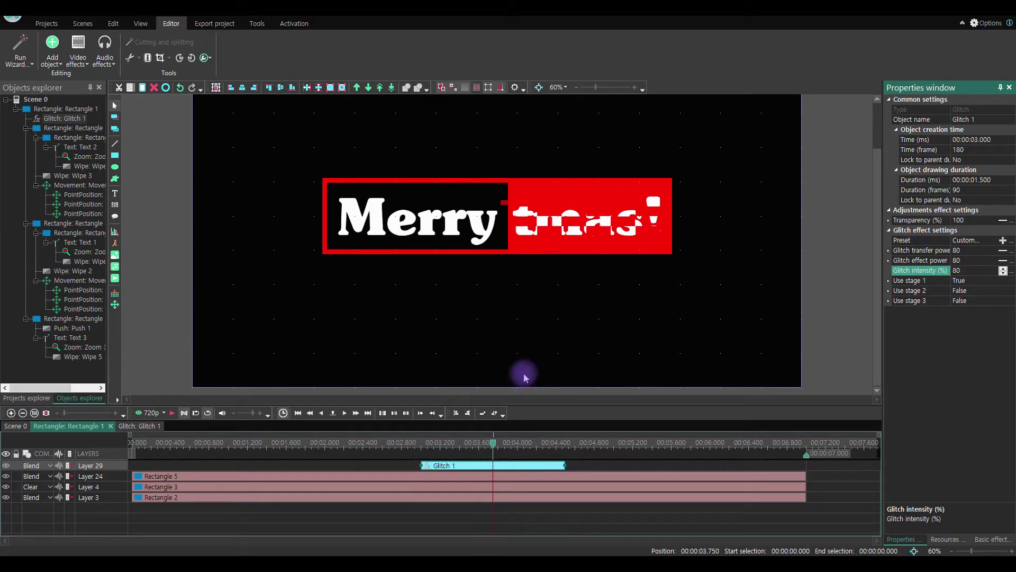
Step: Play the scene from about 2.9 s to preview the adjusted glitch, and pause it
left_click(172, 412)
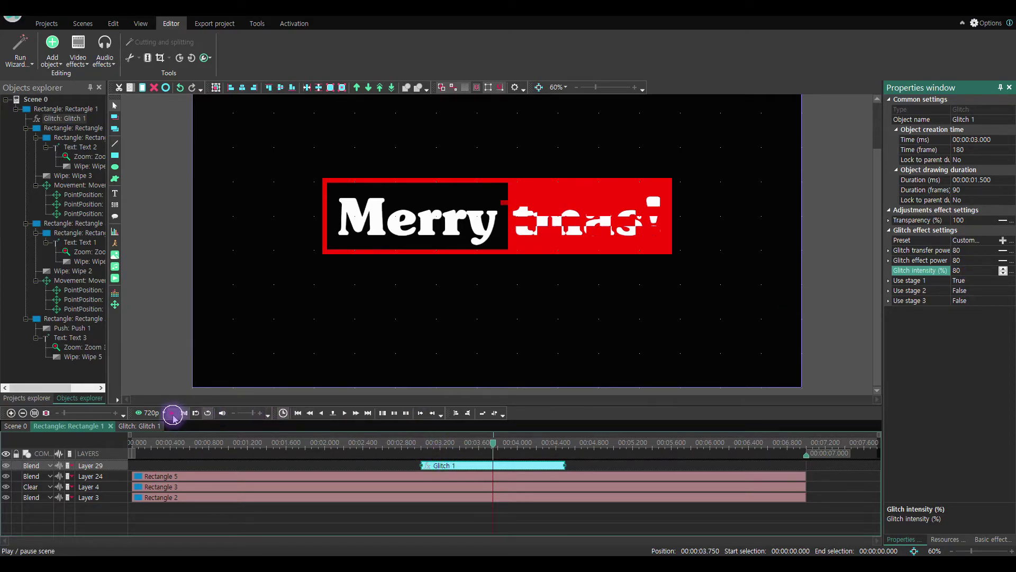
left_click(415, 447)
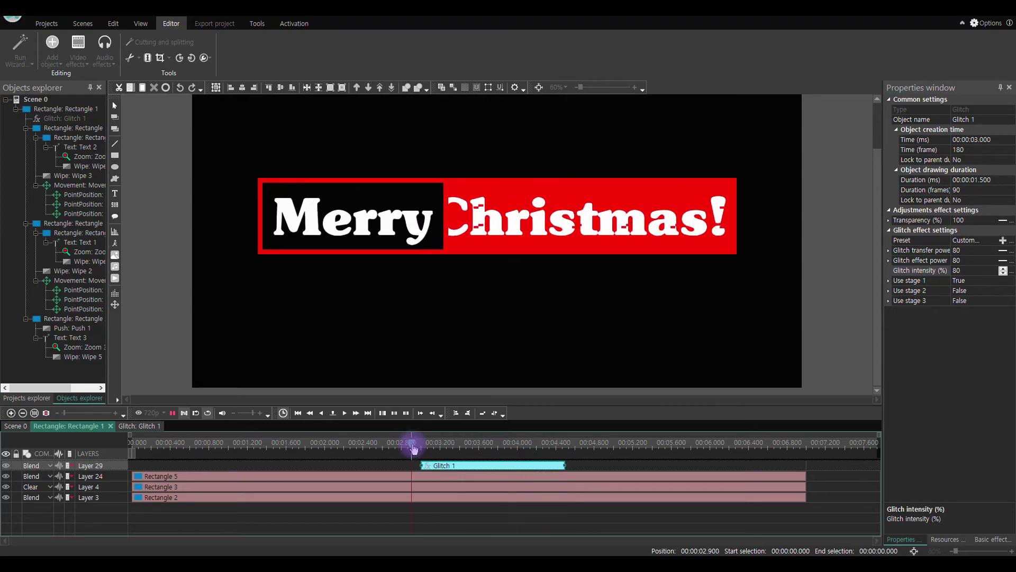
left_click(172, 412)
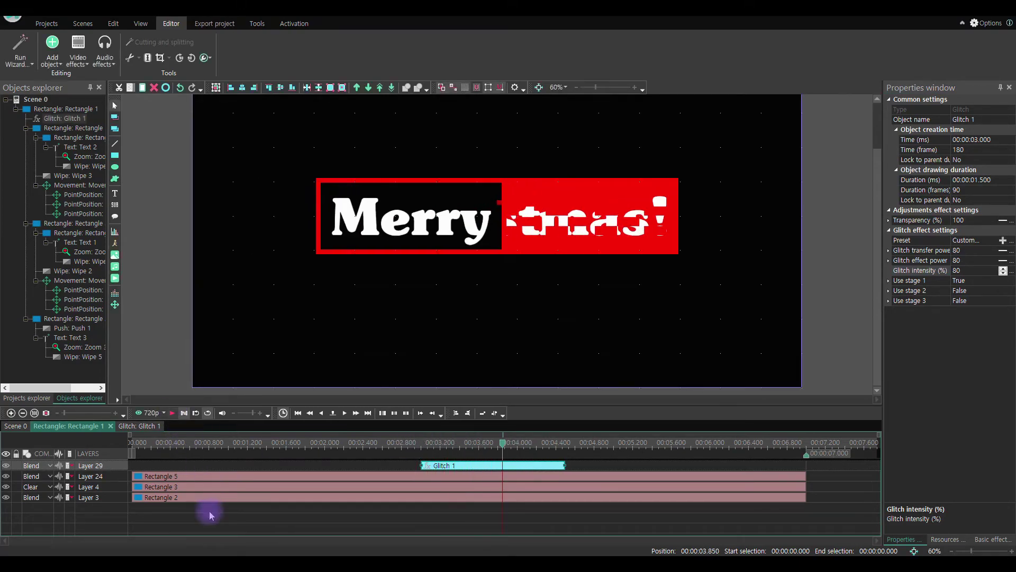
Step: Add a Zoom effect on a new layer inside the main container rectangle, covering the whole parent duration
left_click(210, 518)
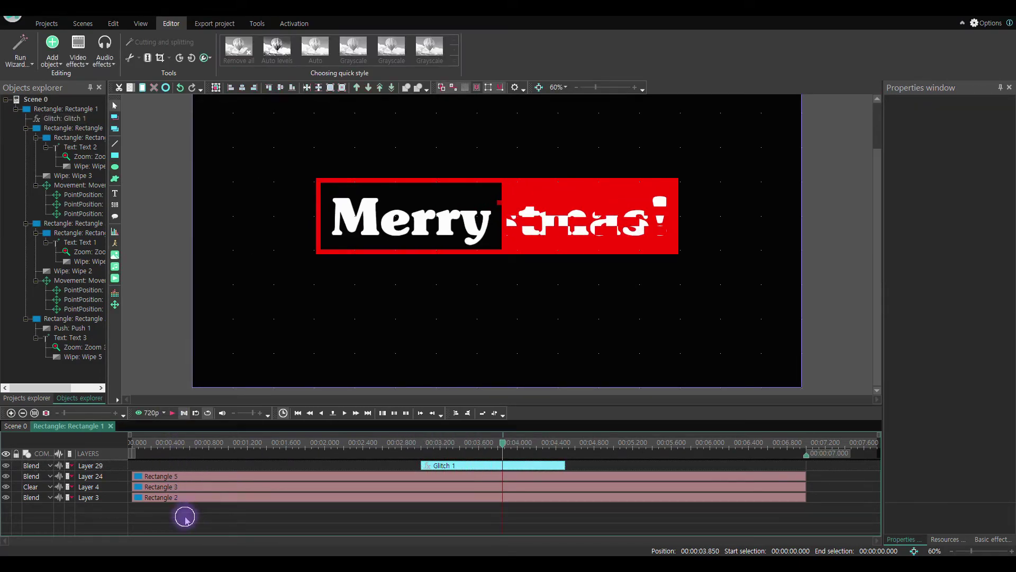
double_click(146, 368)
double_click(157, 467)
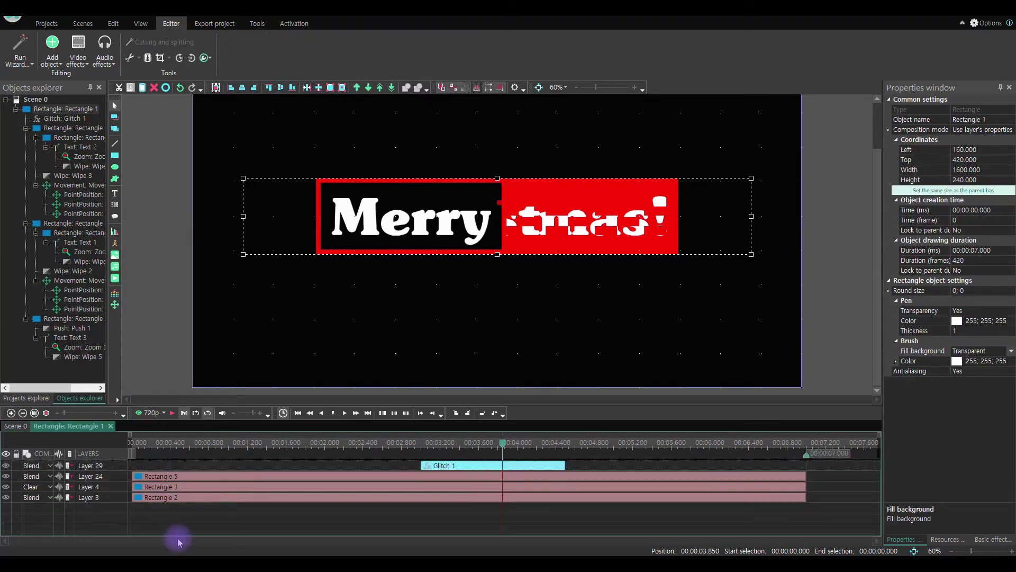
right_click(164, 523)
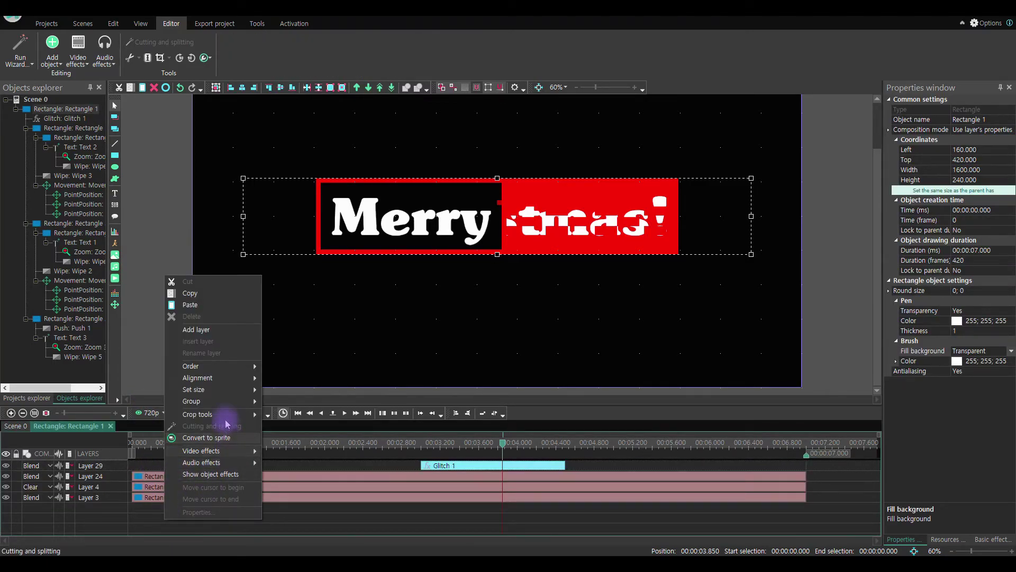
mouse_move(226, 453)
mouse_move(322, 487)
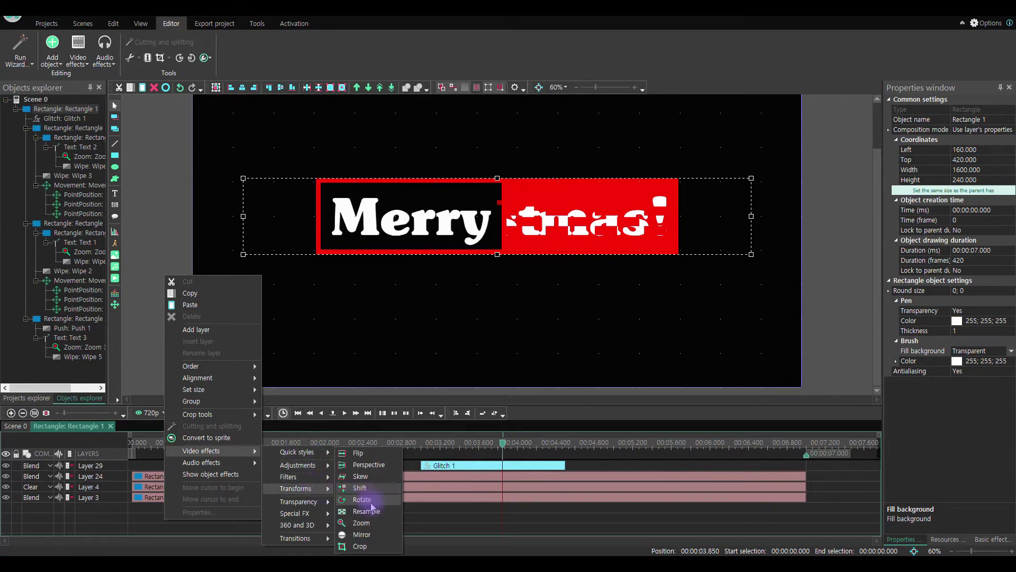
left_click(369, 524)
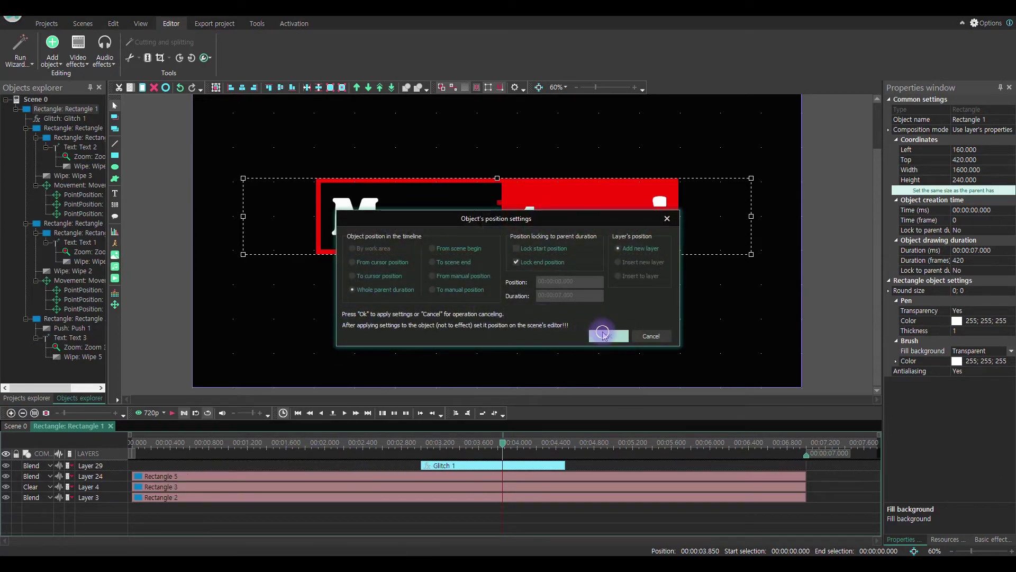
left_click(609, 336)
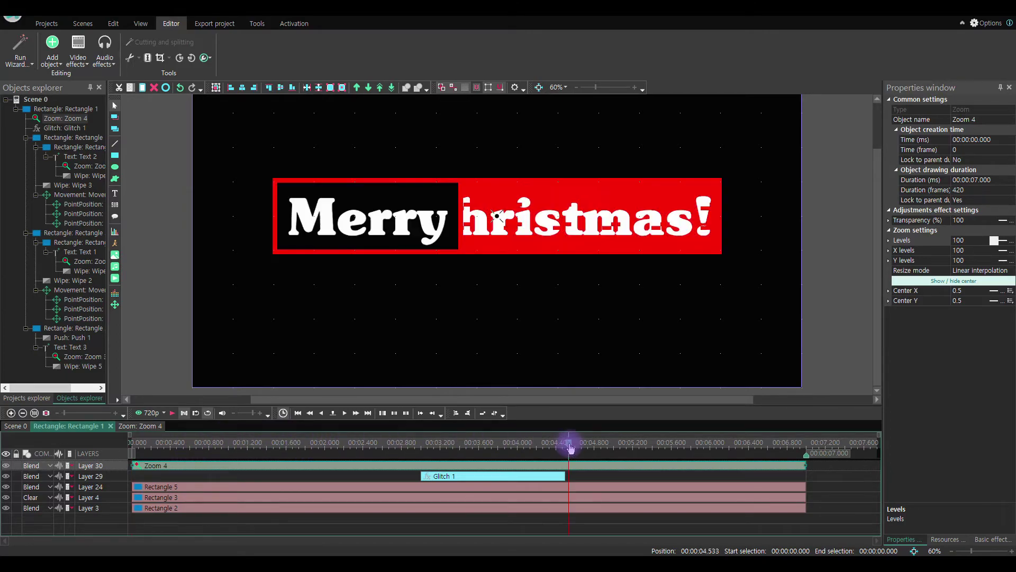
Step: Add a point at 5 s to the Zoom effect's Levels curve and set its value to 50
left_click(619, 446)
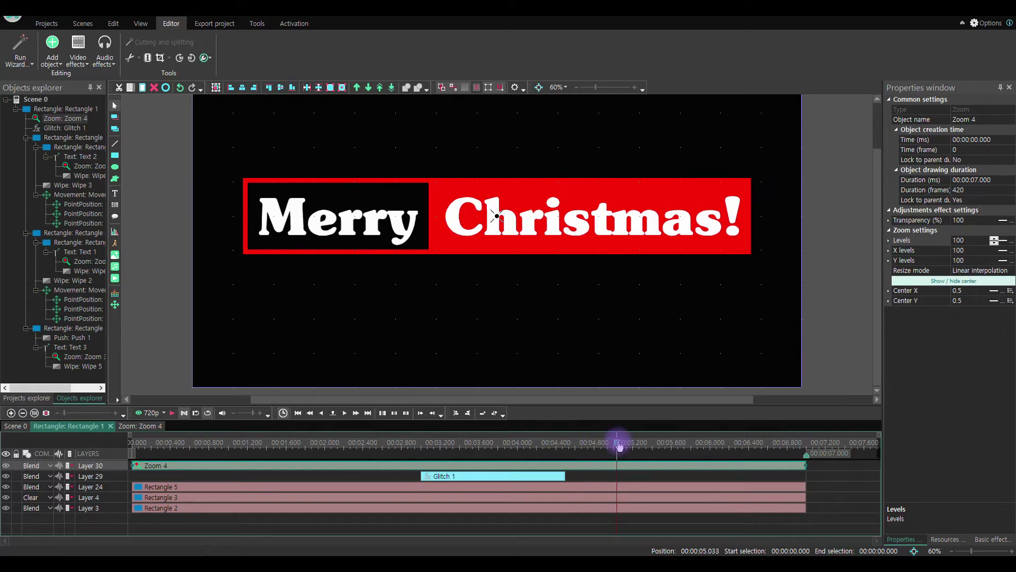
left_click(1011, 240)
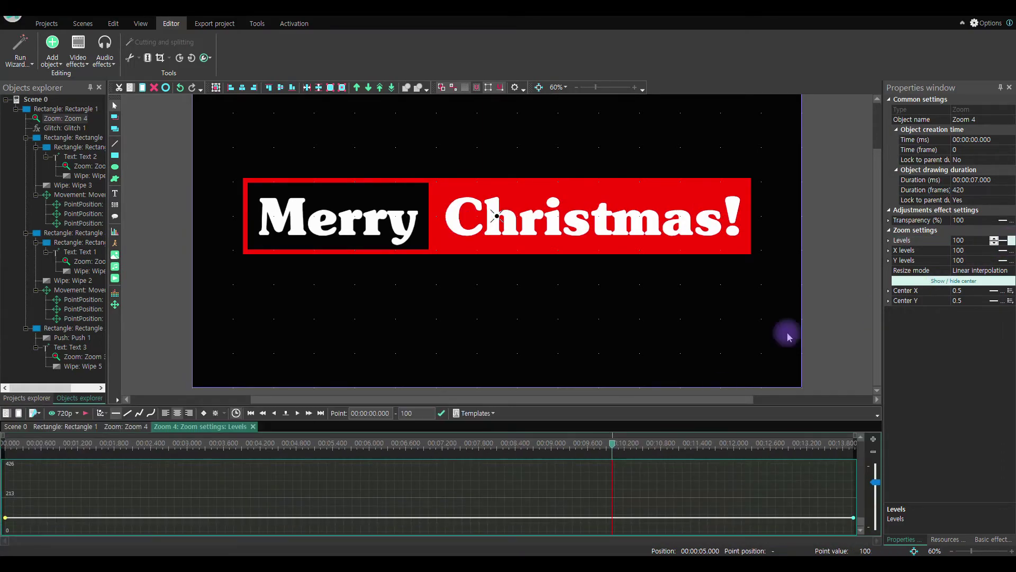
left_click(612, 520)
left_click(429, 413)
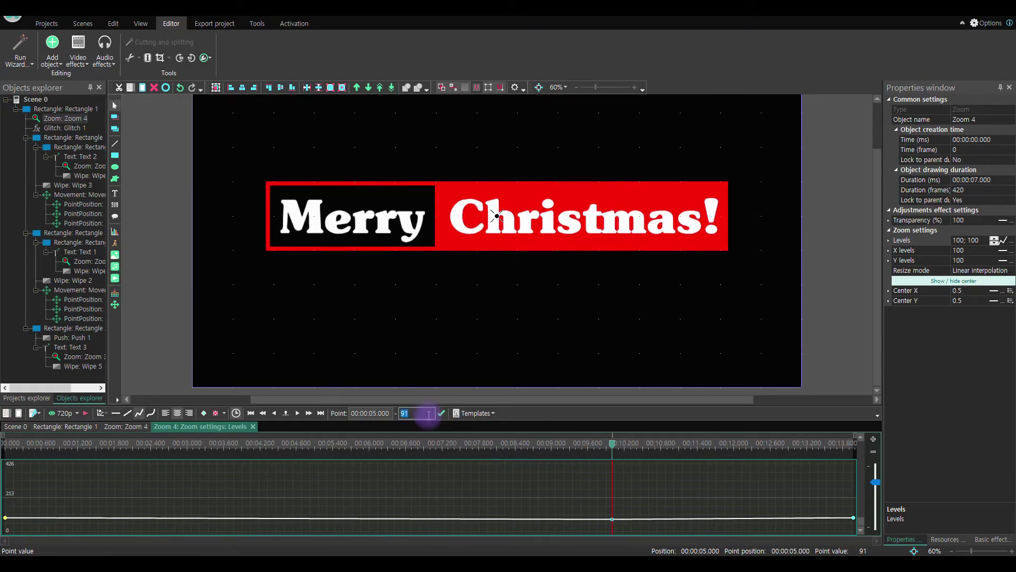
type("50")
key("Return")
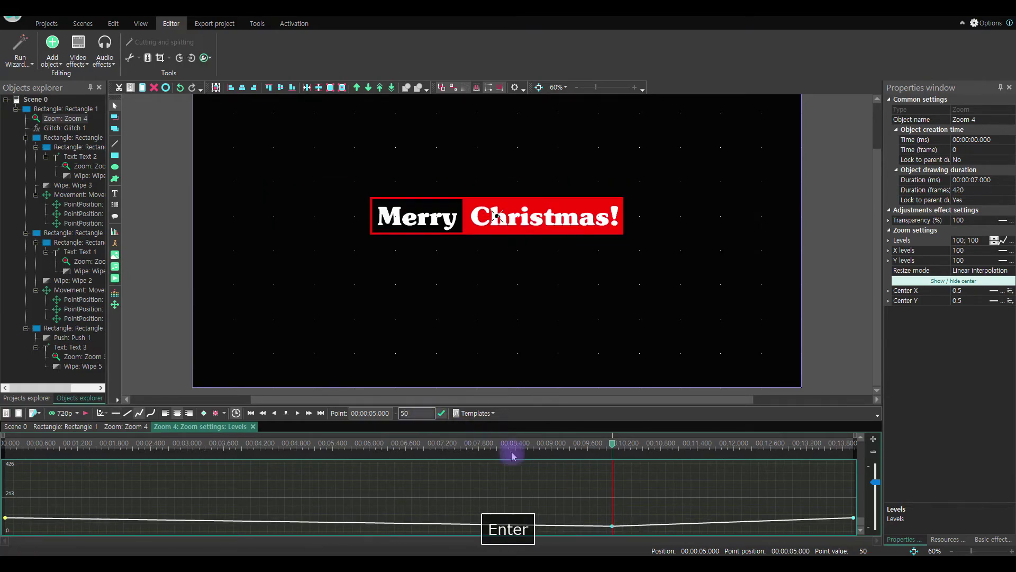
Step: Set the last point of the zoom Levels curve to 50
left_click(853, 518)
left_click(420, 412)
type("50")
key("Return")
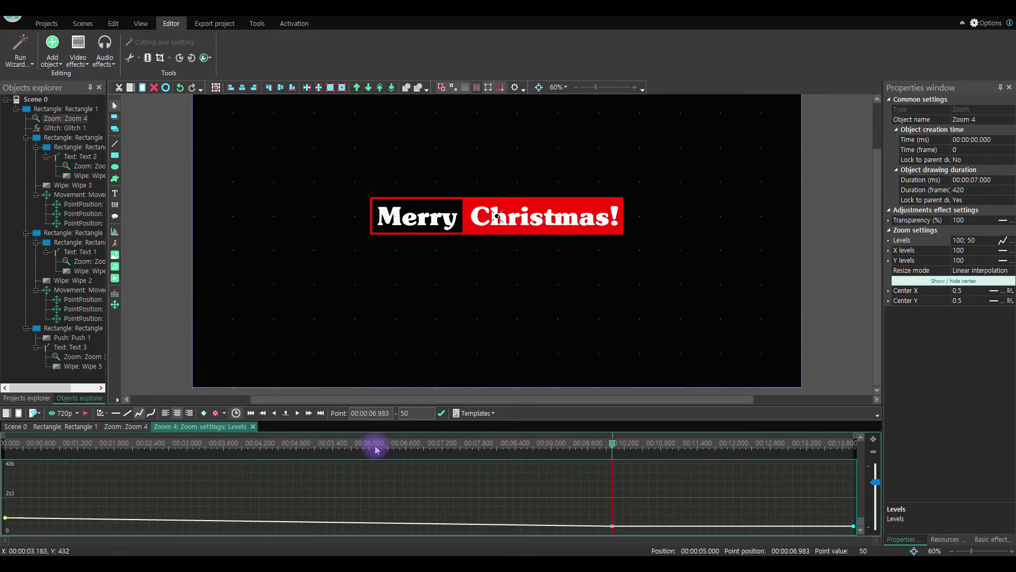
Step: Add a point at 2.5 s to the zoom Levels curve with a value of 100
left_click(375, 447)
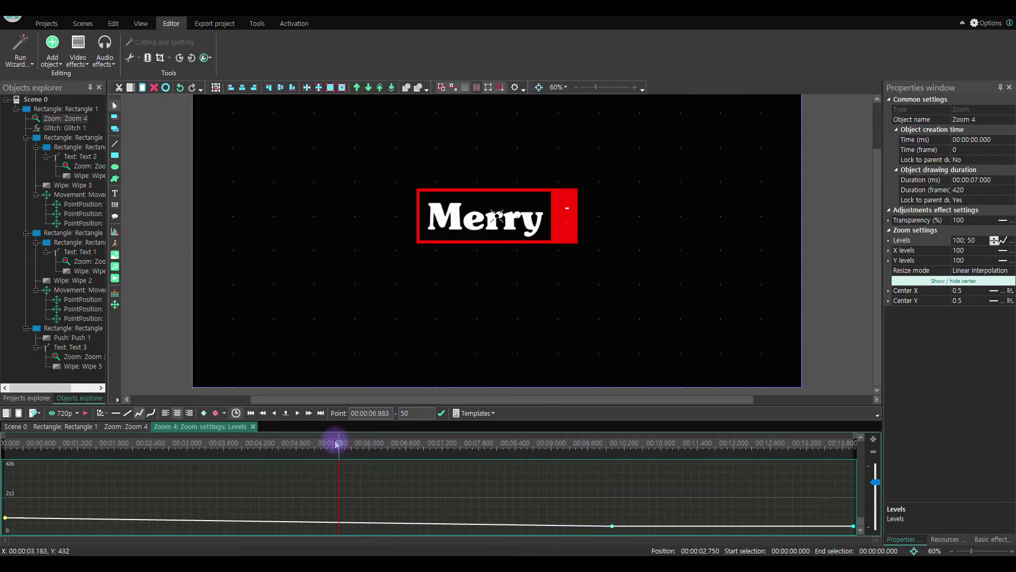
key("Left")
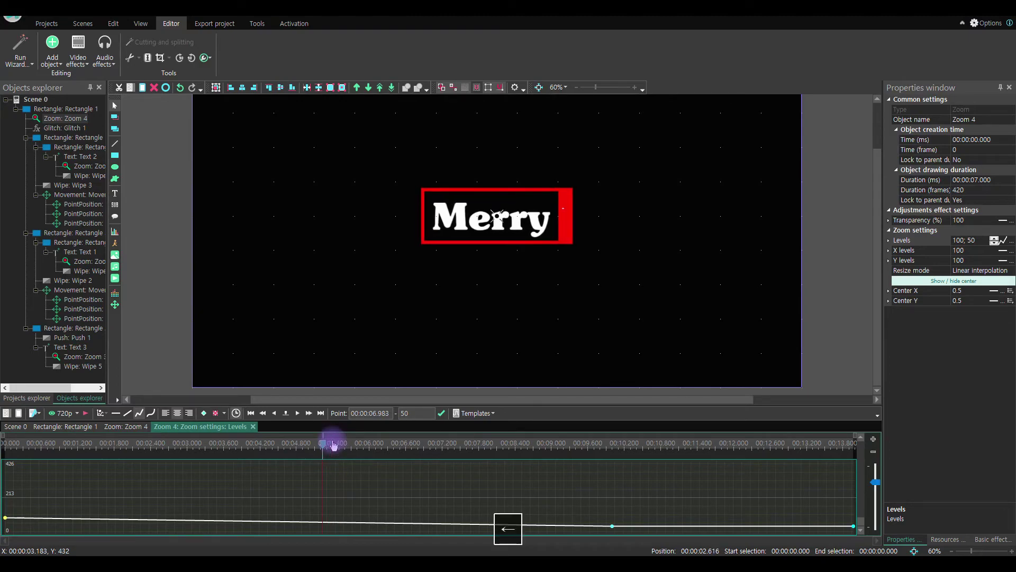
double_click(309, 522)
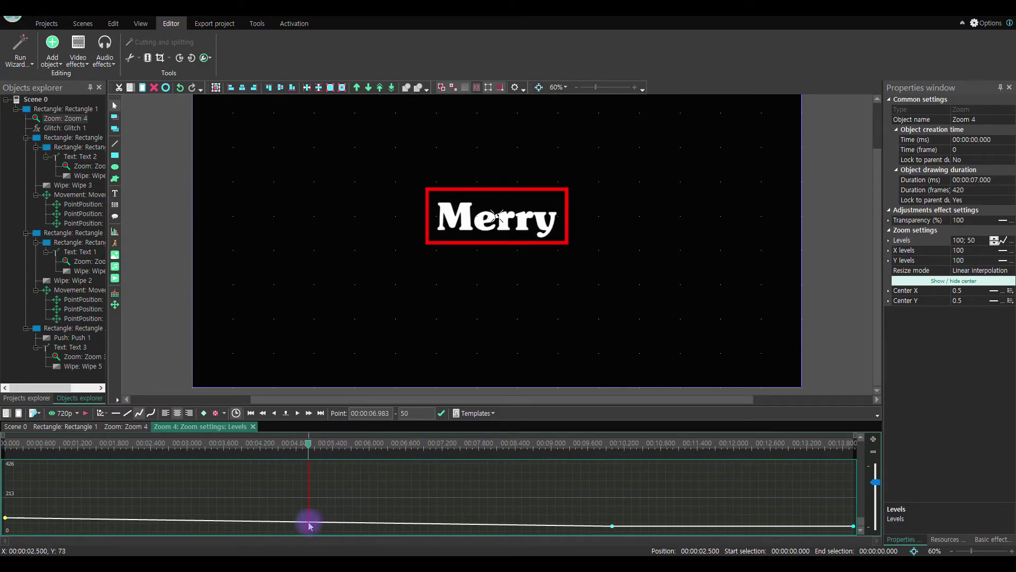
left_click(423, 412)
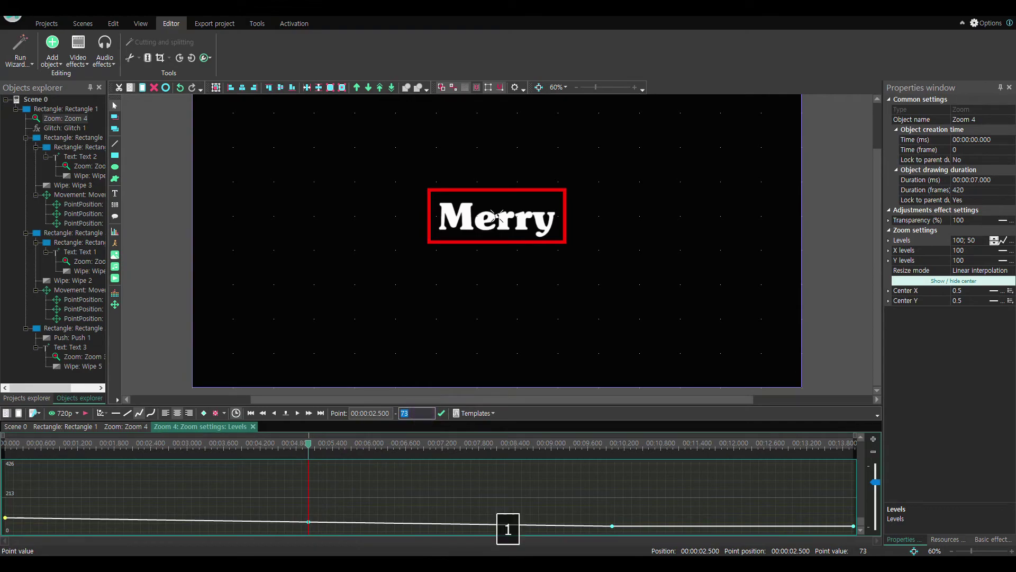
type("100")
key("Return")
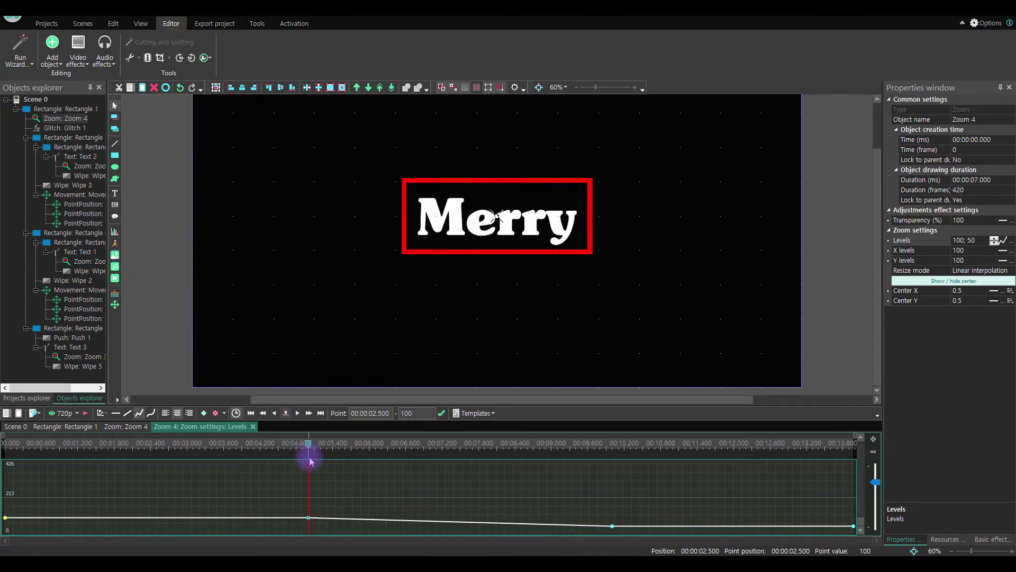
Step: Check the zoom motion along the curve, return to Scene 0 and play the whole animation
left_click_drag(308, 444, 447, 444)
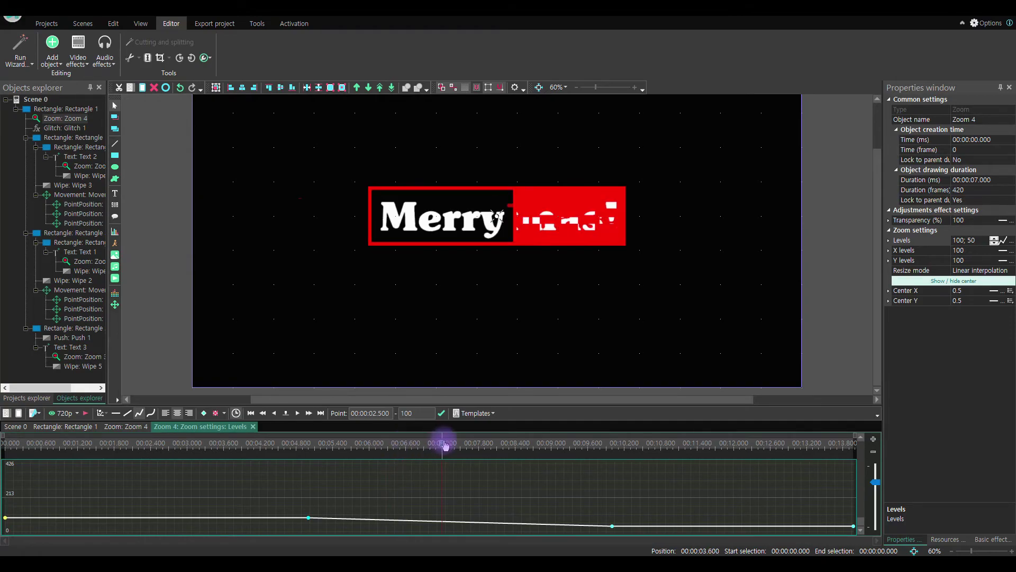
left_click(164, 337)
left_click(164, 337)
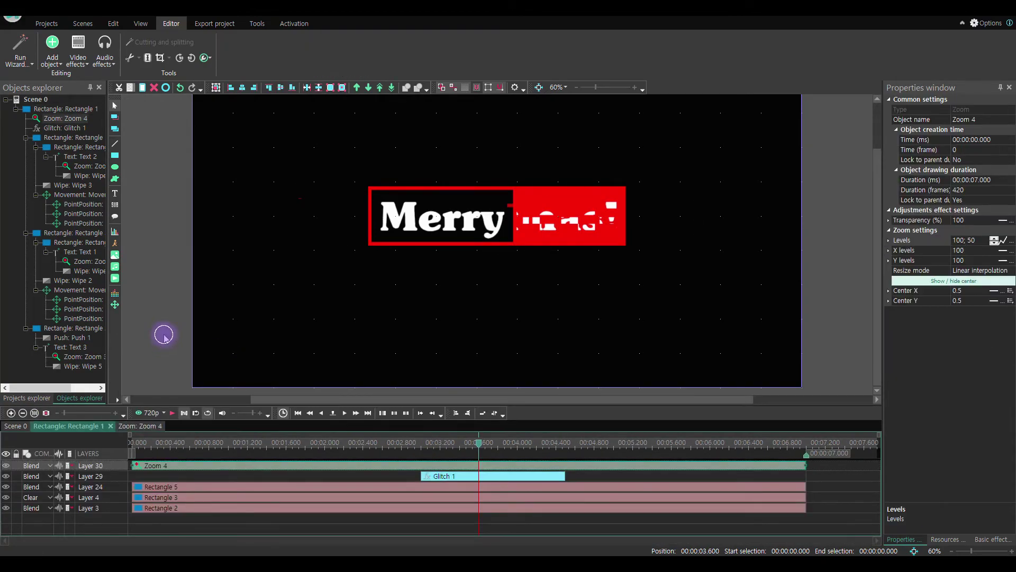
left_click(165, 337)
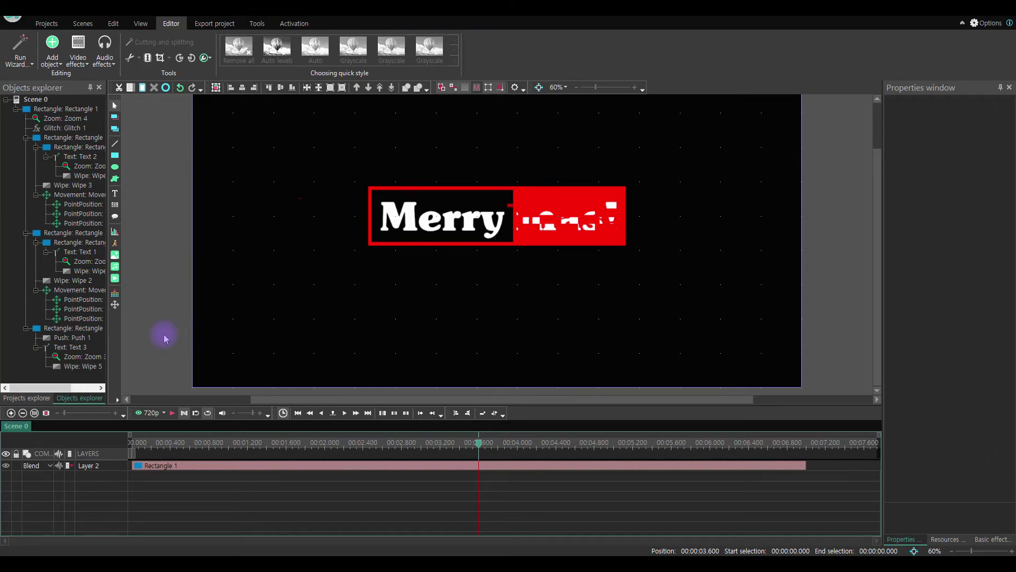
left_click(175, 414)
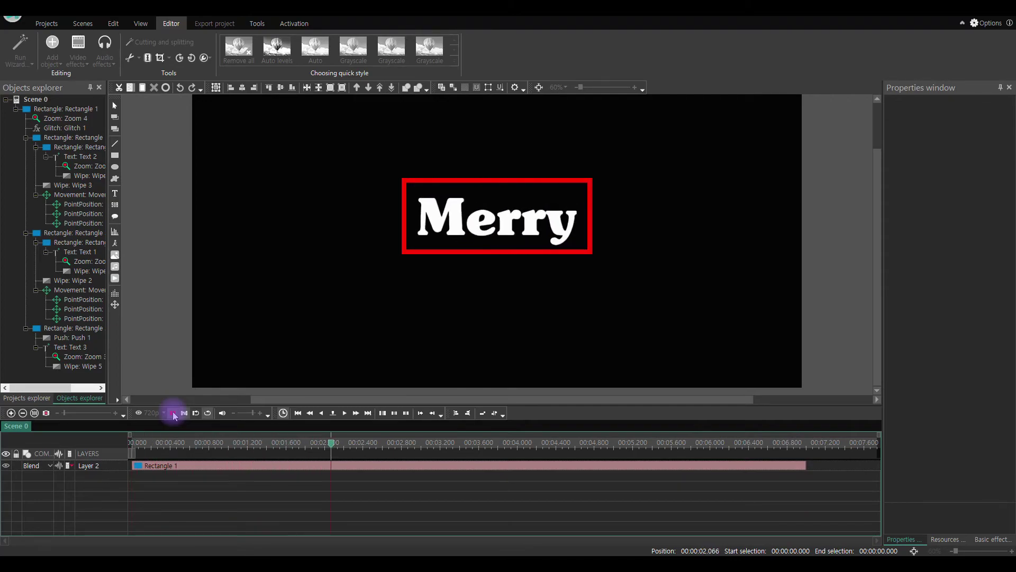
left_click(174, 414)
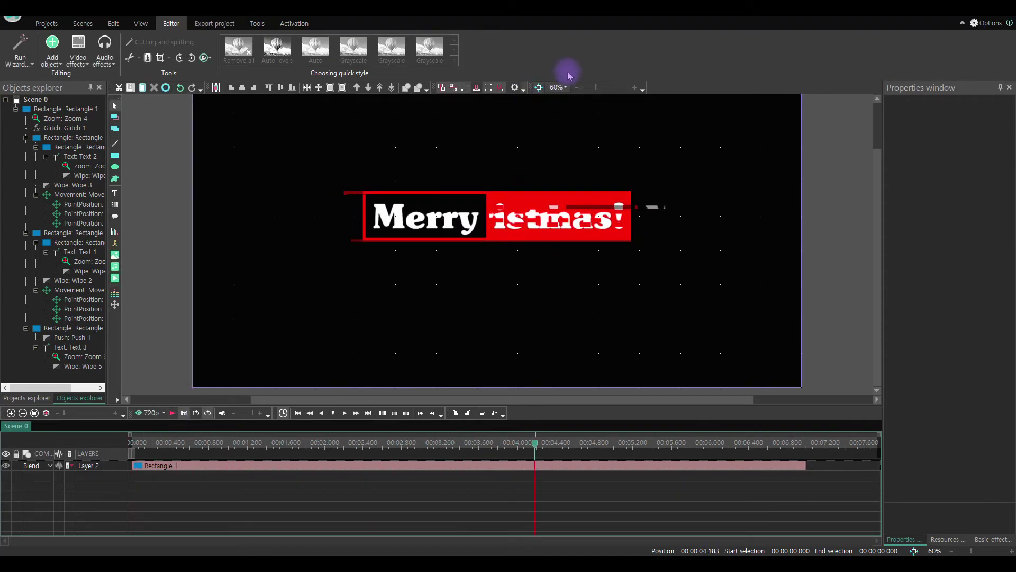
Step: Set the preview scale to 50% and play the title animation from the start of the scene
left_click(558, 88)
left_click(568, 110)
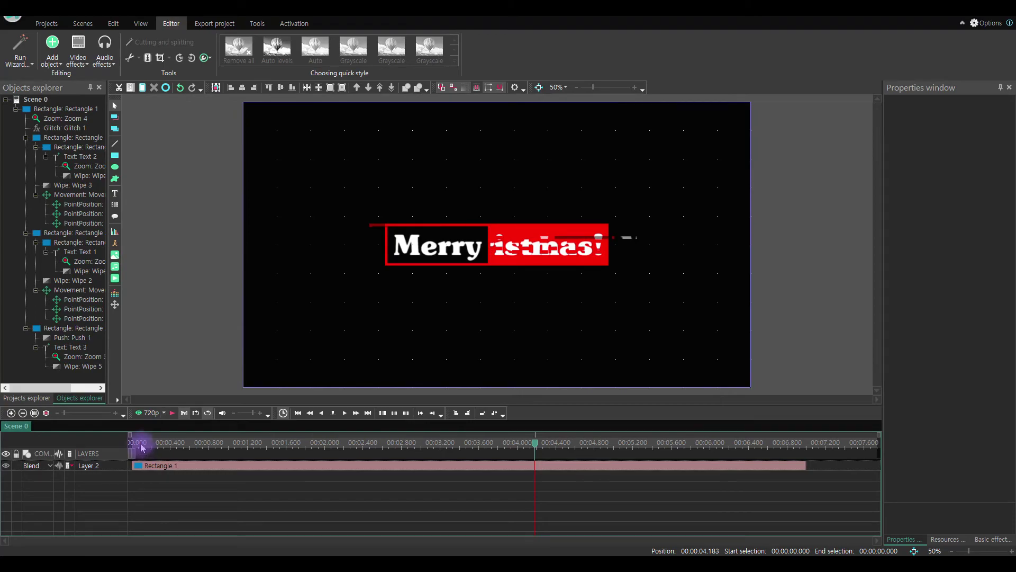
left_click(143, 449)
left_click(172, 413)
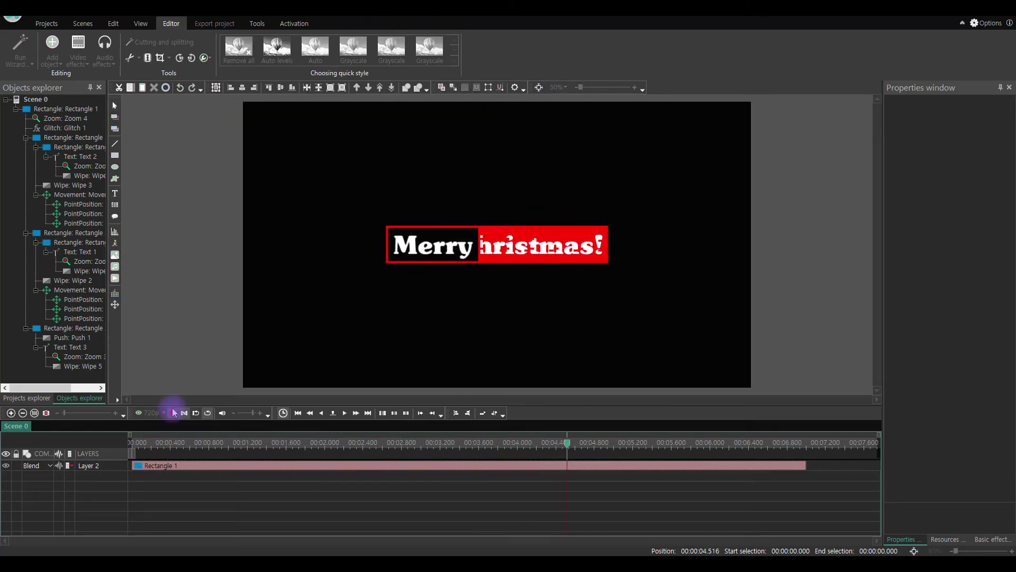
left_click(173, 413)
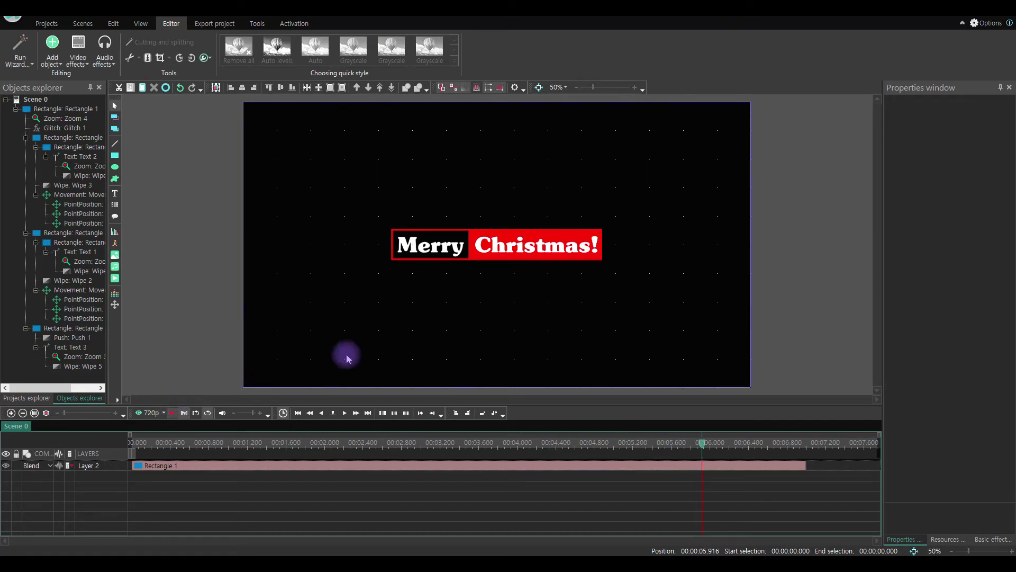